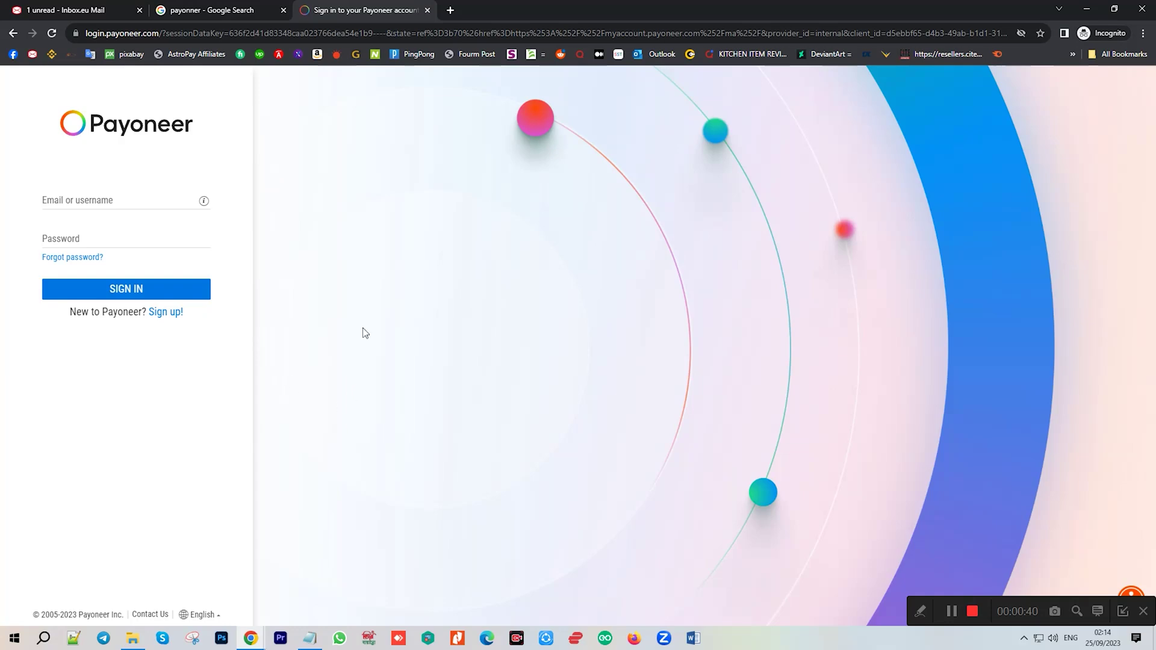
Open the Payoneer search result from Google in a new tab.
{"action": "left_click", "coordinate": [203, 7]}
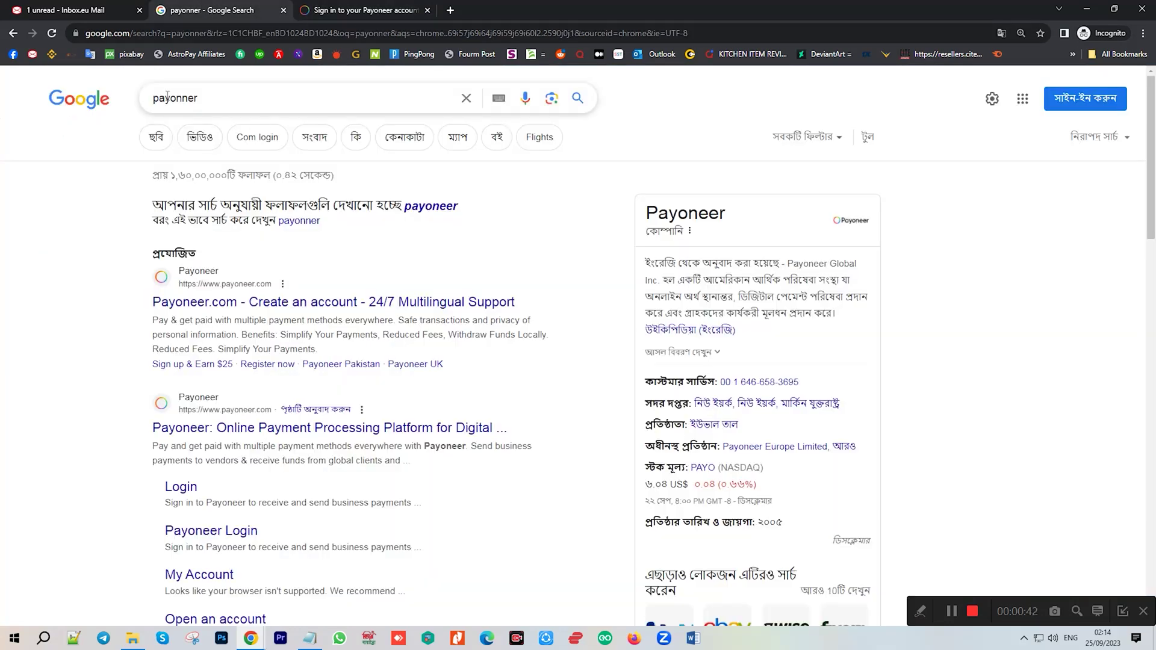
{"action": "left_click", "coordinate": [231, 101]}
{"action": "left_click", "coordinate": [645, 114]}
{"action": "right_click", "coordinate": [254, 430]}
{"action": "left_click", "coordinate": [291, 438]}
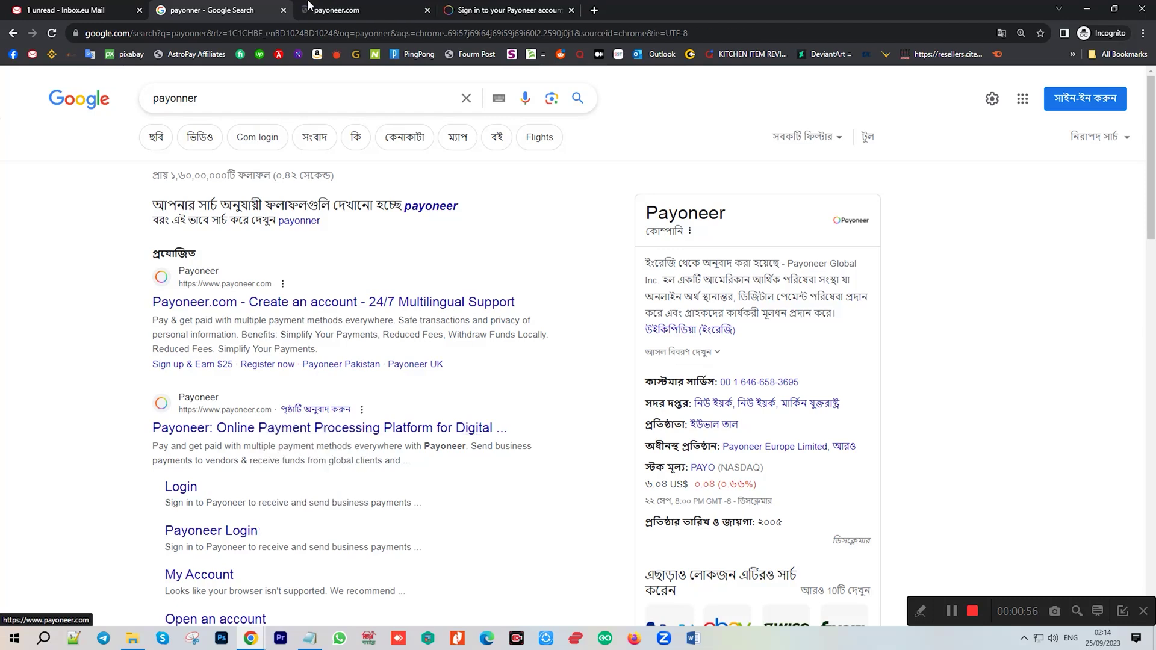
Go to the new Payoneer tab and switch the site language to English.
{"action": "left_click", "coordinate": [362, 10]}
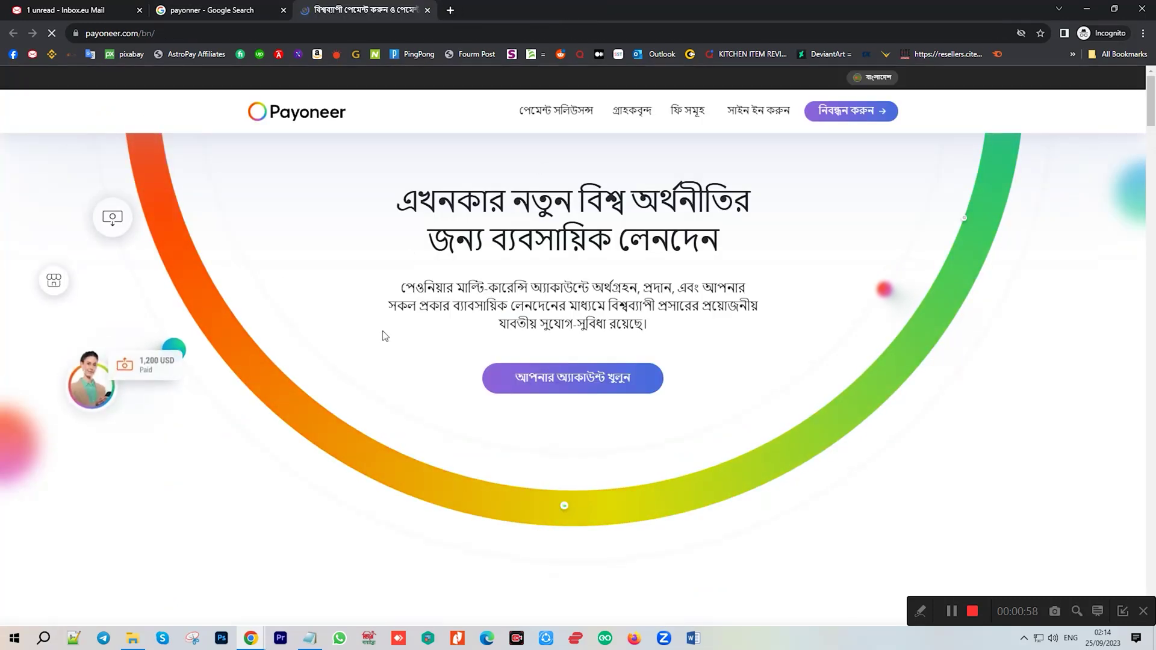
{"action": "mouse_move", "coordinate": [868, 89]}
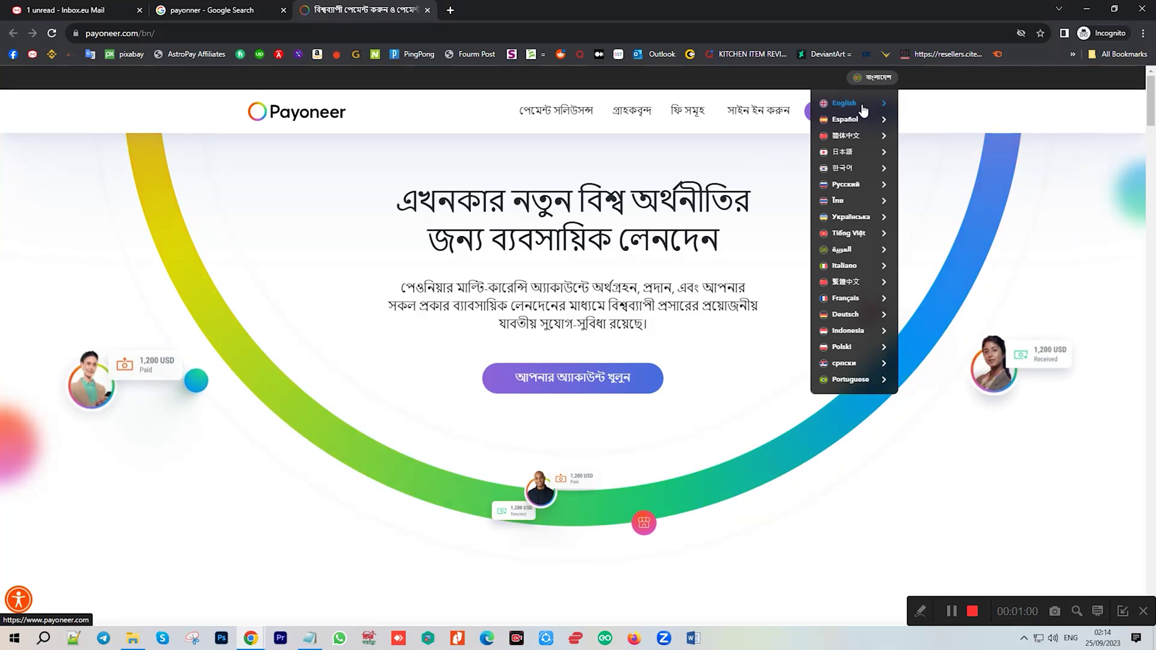
{"action": "left_click", "coordinate": [843, 103]}
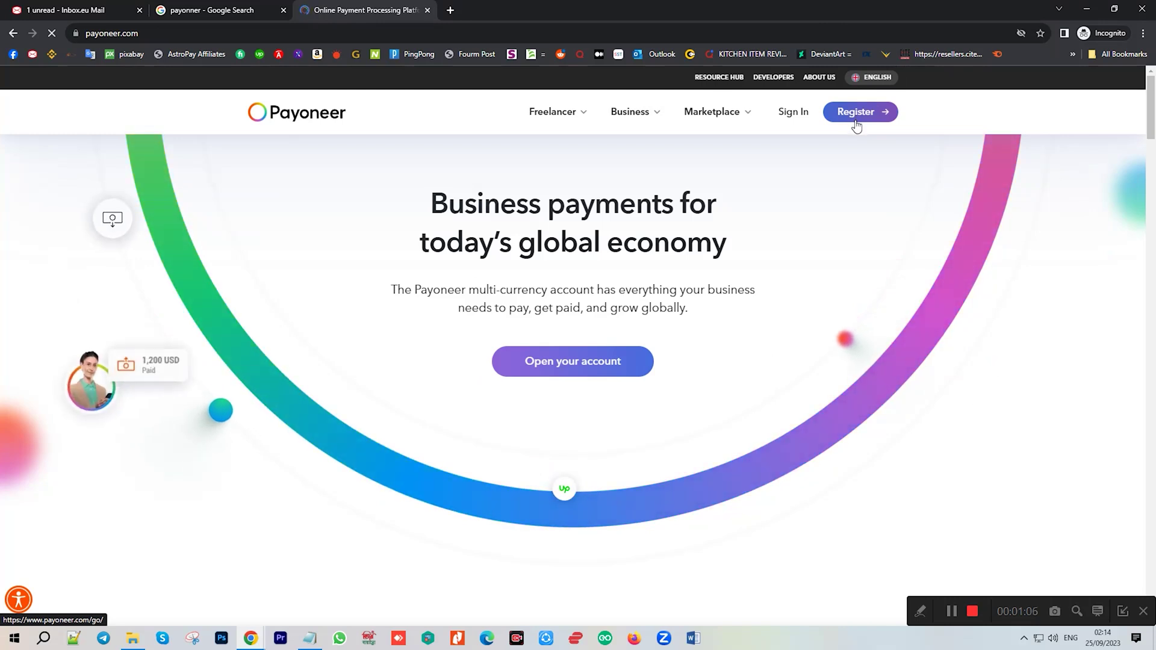
Choose Freelancer, international clients and 5,000-9,999 USD monthly volume, then Register now.
{"action": "left_click", "coordinate": [561, 367]}
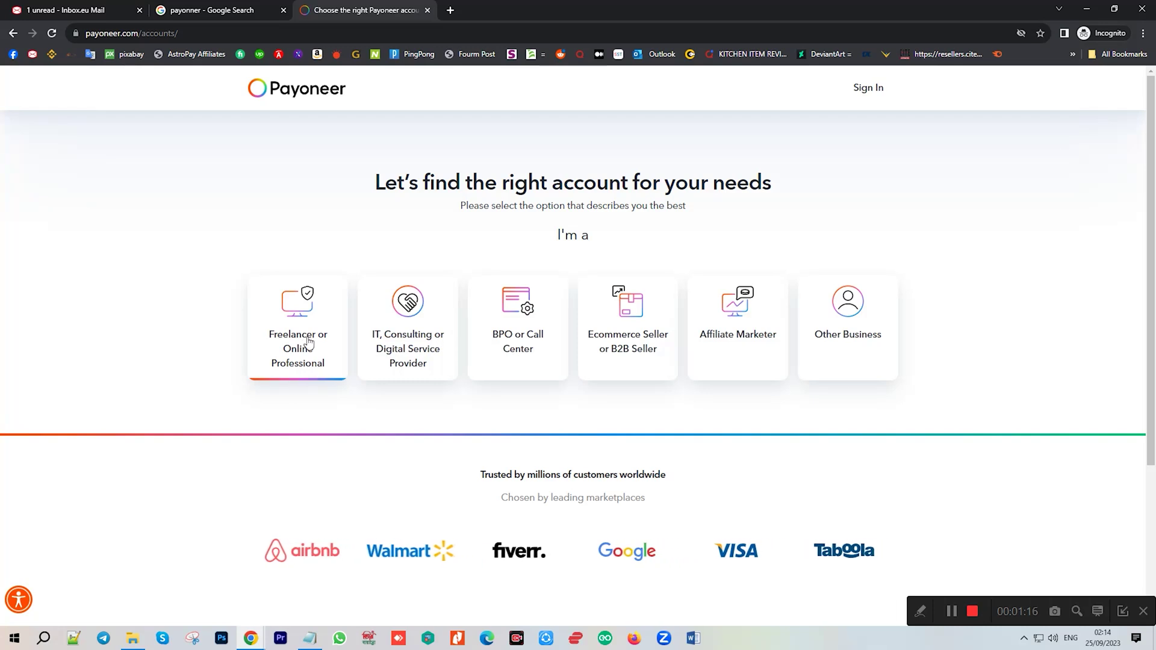
{"action": "left_click", "coordinate": [290, 348]}
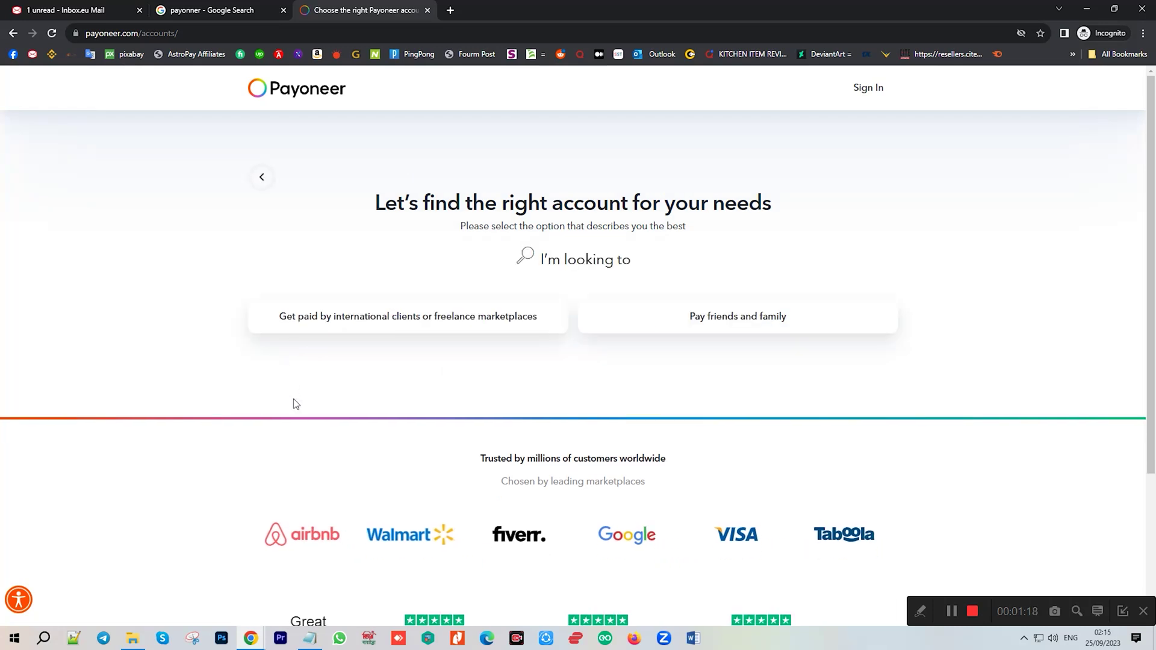
{"action": "left_click", "coordinate": [359, 328]}
{"action": "left_click", "coordinate": [602, 334]}
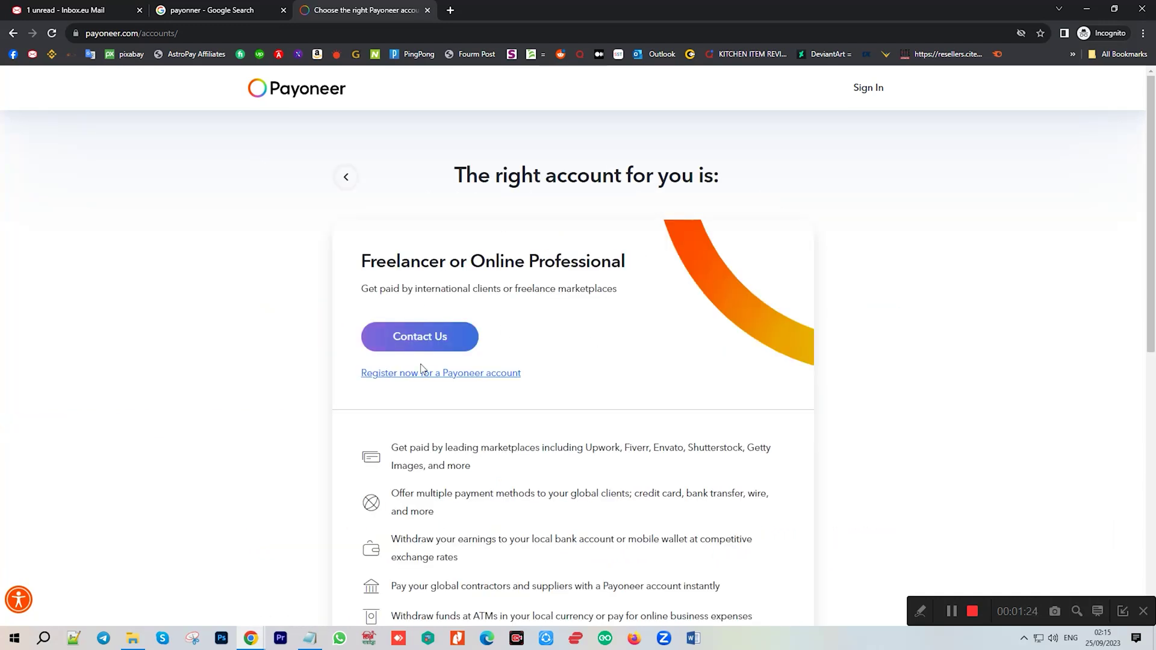
{"action": "scroll", "coordinate": [558, 370], "scroll_direction": "down", "scroll_amount": 6}
{"action": "scroll", "coordinate": [562, 367], "scroll_direction": "up", "scroll_amount": 6}
{"action": "left_click", "coordinate": [455, 378]}
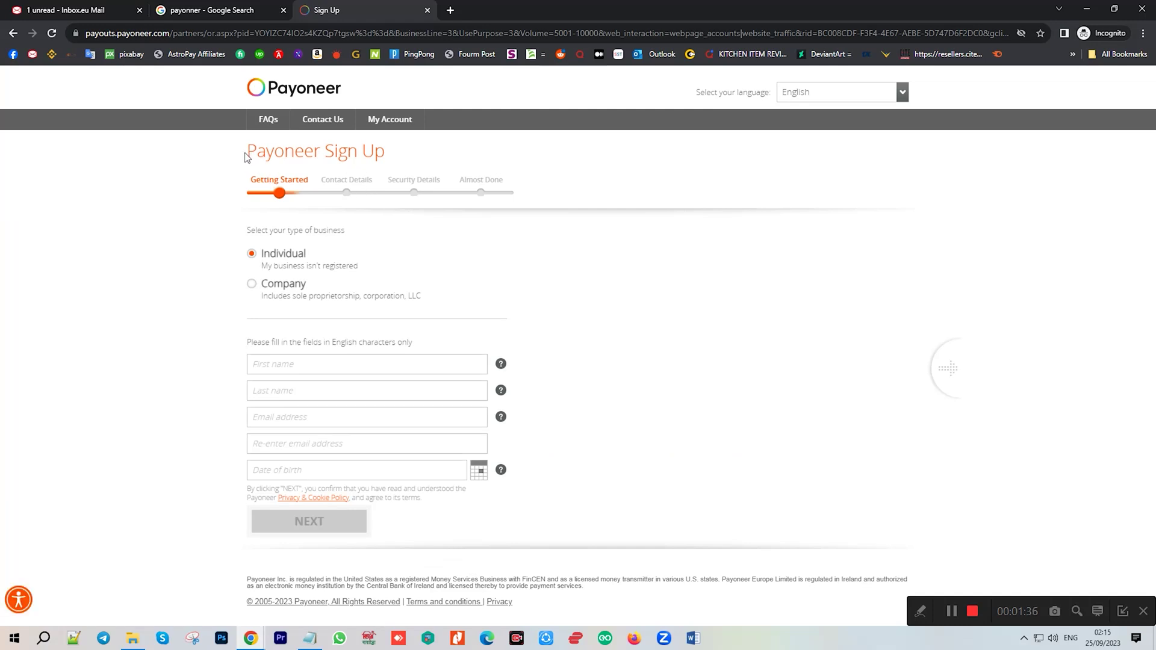
Paste the applicant's first and last name from the Notepad notes into the form.
{"action": "left_click_drag", "start_coordinate": [244, 157], "coordinate": [403, 159]}
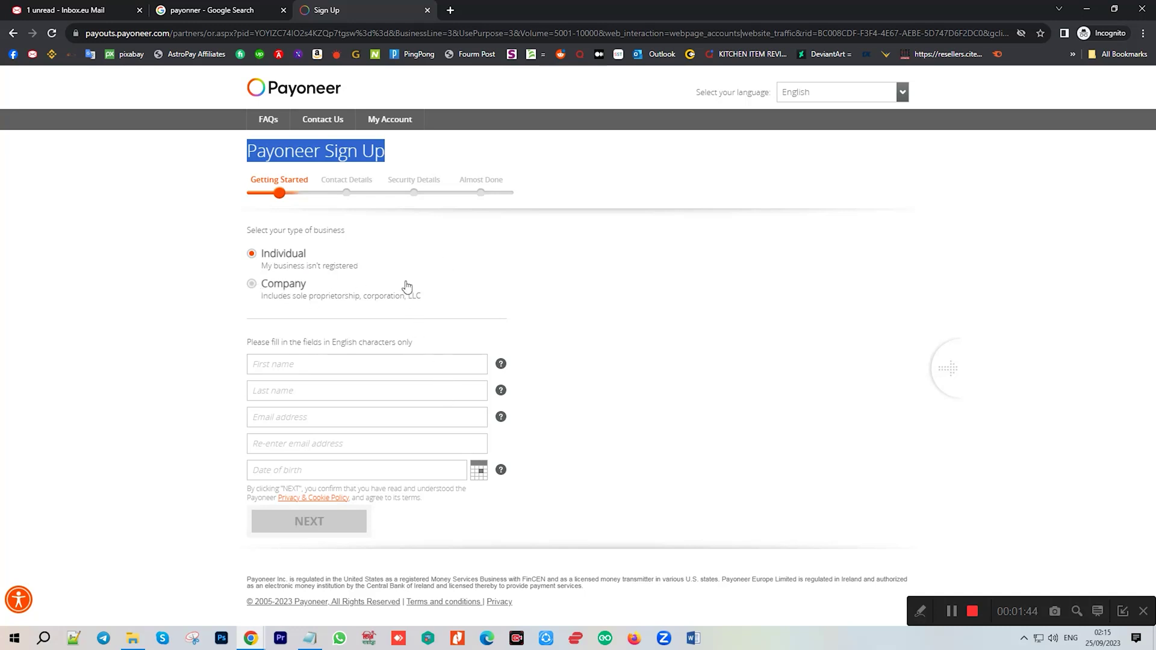
{"action": "left_click", "coordinate": [280, 366]}
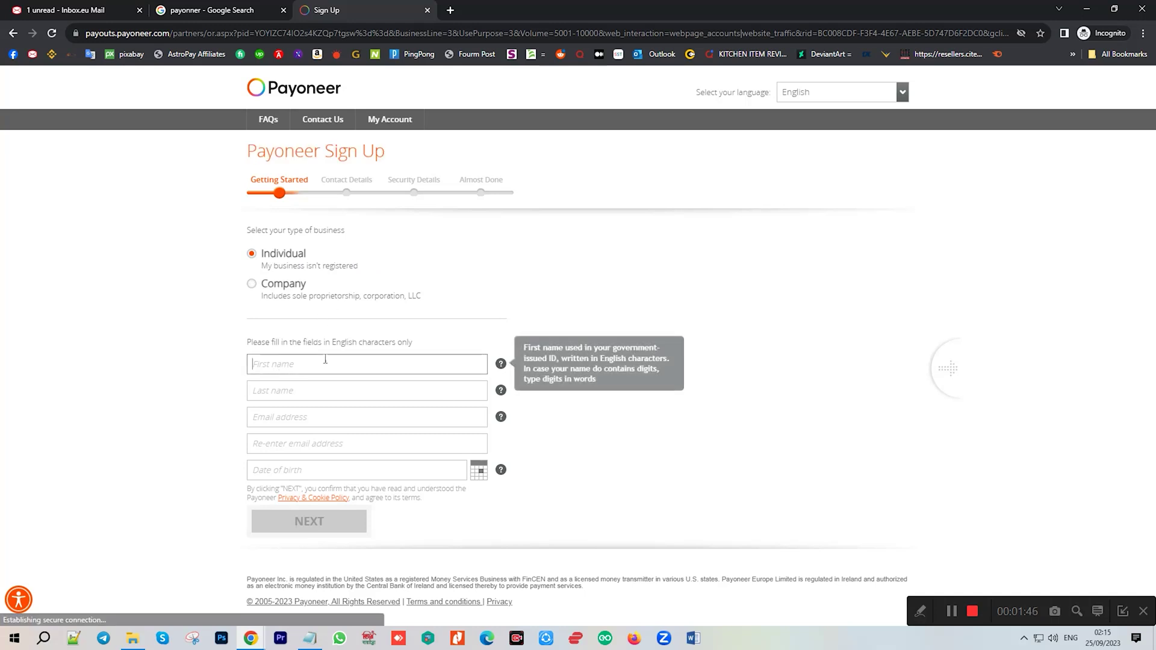
{"action": "left_click", "coordinate": [309, 638]}
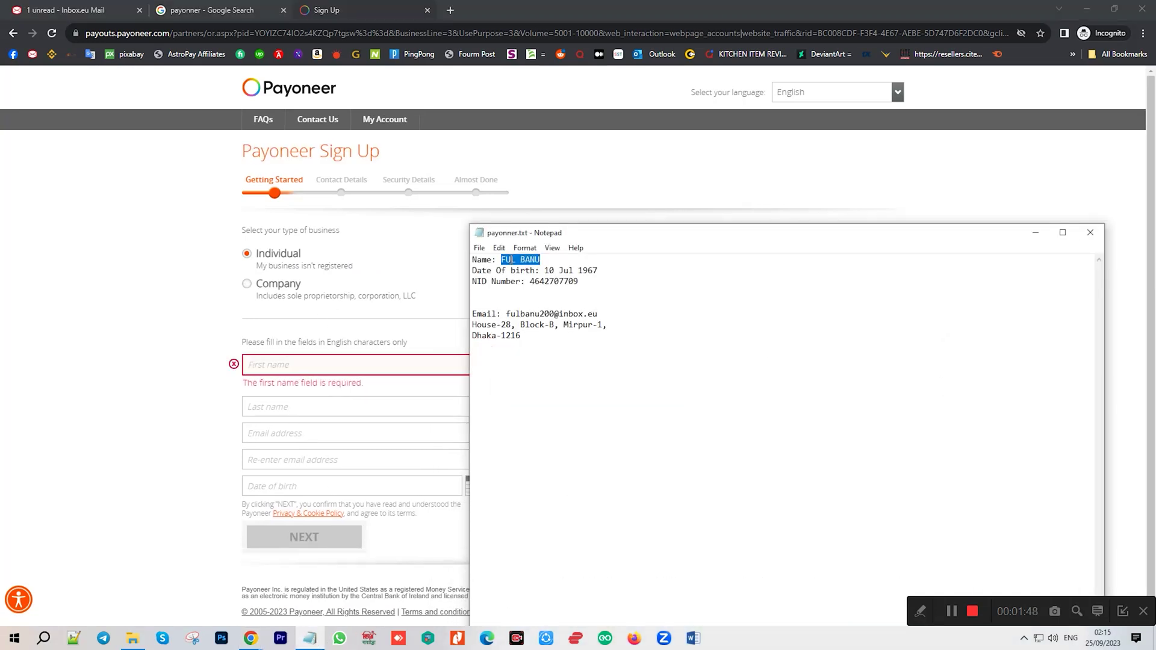
{"action": "left_click_drag", "start_coordinate": [502, 261], "coordinate": [513, 260]}
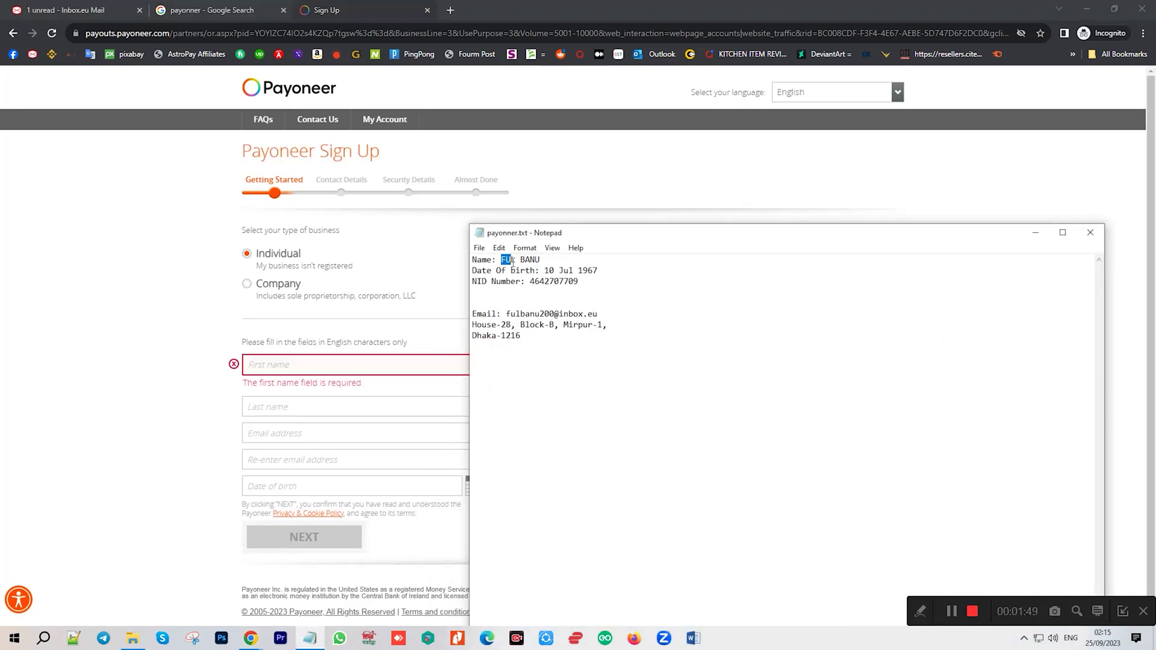
{"action": "left_click", "coordinate": [327, 364]}
{"action": "type", "text": "FUL"}
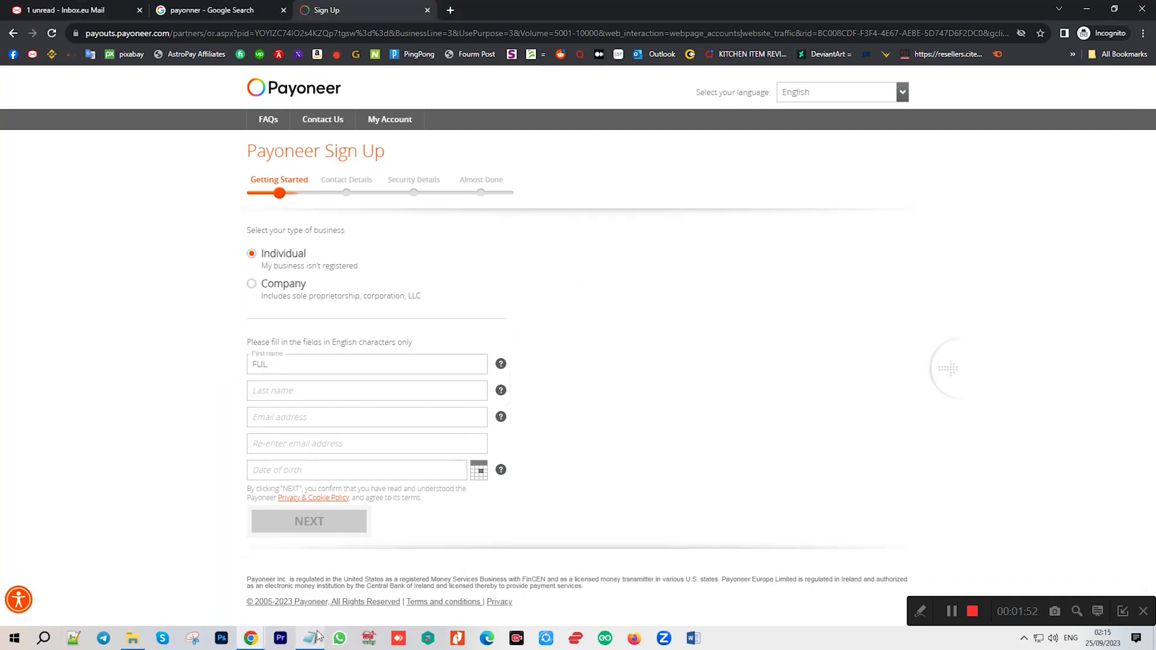
{"action": "left_click", "coordinate": [319, 637]}
{"action": "left_click_drag", "start_coordinate": [543, 259], "coordinate": [520, 259]}
{"action": "key", "text": "ctrl+c"}
{"action": "left_click", "coordinate": [335, 388]}
{"action": "key", "text": "ctrl+v"}
{"action": "left_click", "coordinate": [626, 347]}
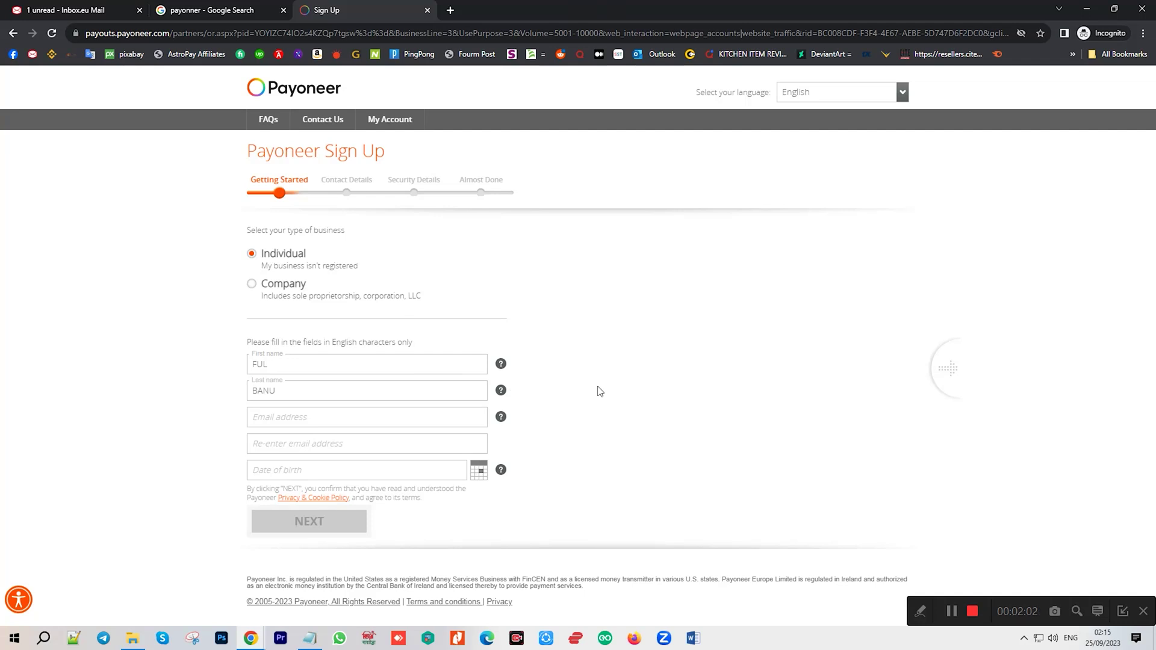
{"action": "mouse_move", "coordinate": [500, 363]}
Copy the applicant's email from the notes into Email address and Re-enter email address.
{"action": "left_click", "coordinate": [322, 418]}
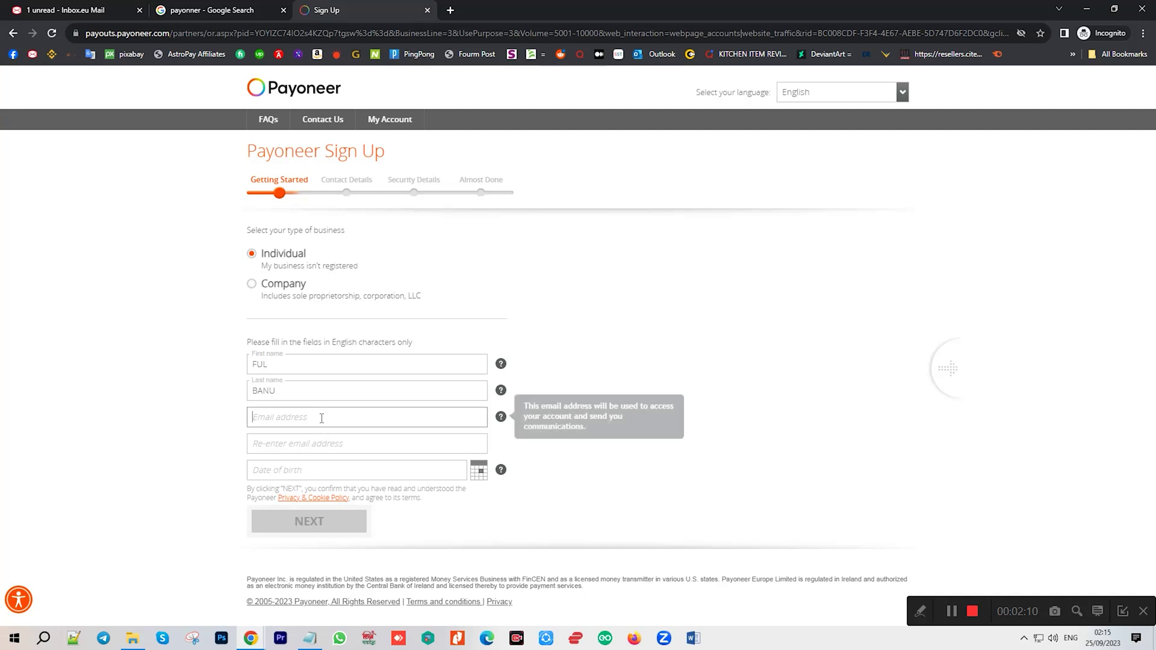
{"action": "left_click", "coordinate": [310, 638]}
{"action": "left_click_drag", "start_coordinate": [506, 314], "coordinate": [598, 314]}
{"action": "key", "text": "ctrl+c"}
{"action": "left_click", "coordinate": [335, 417]}
{"action": "key", "text": "ctrl+v"}
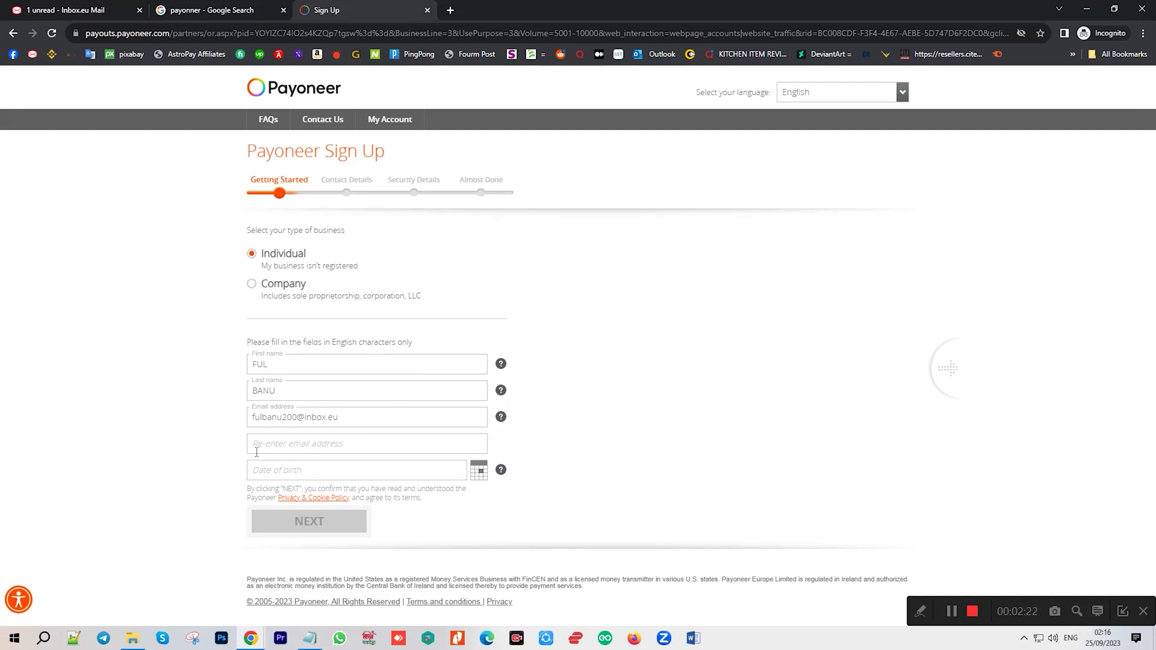
{"action": "left_click", "coordinate": [280, 444]}
{"action": "key", "text": "ctrl+v"}
{"action": "left_click", "coordinate": [276, 468]}
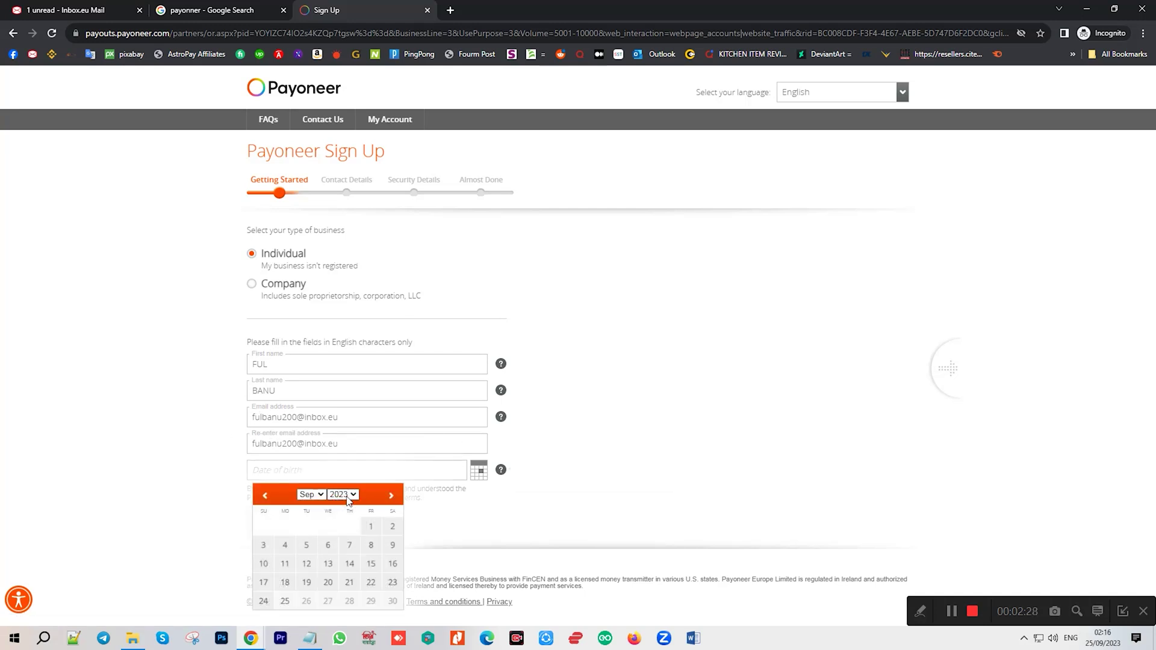
{"action": "left_click", "coordinate": [309, 638]}
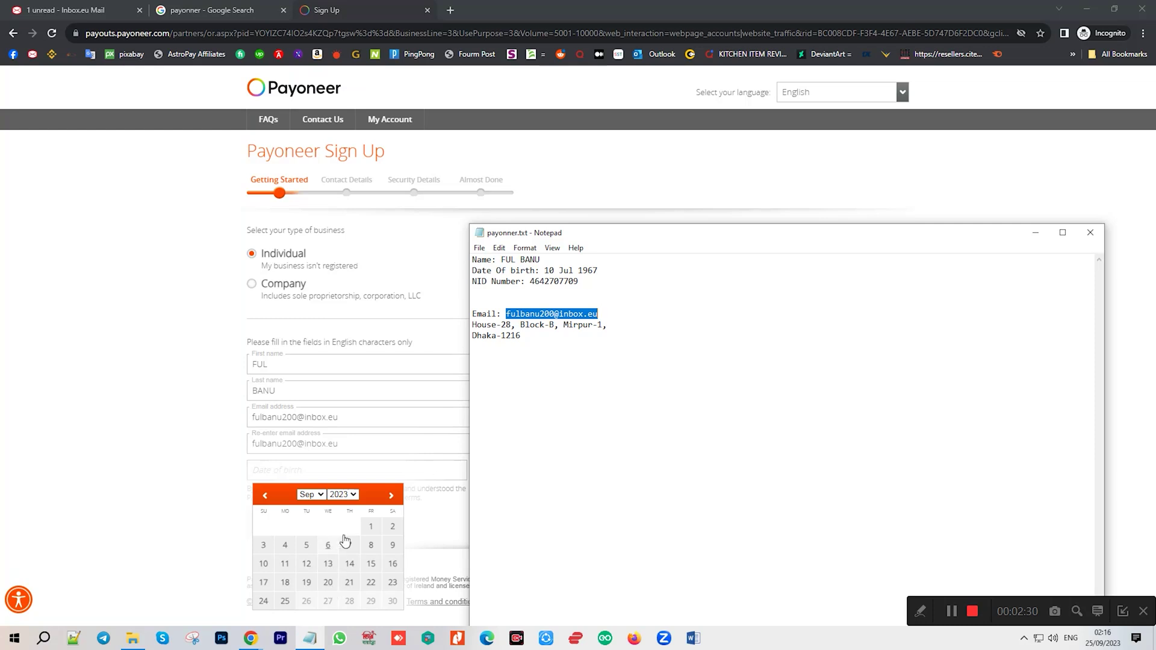
{"action": "left_click", "coordinate": [342, 495]}
{"action": "scroll", "coordinate": [355, 394], "scroll_direction": "up", "scroll_amount": 10}
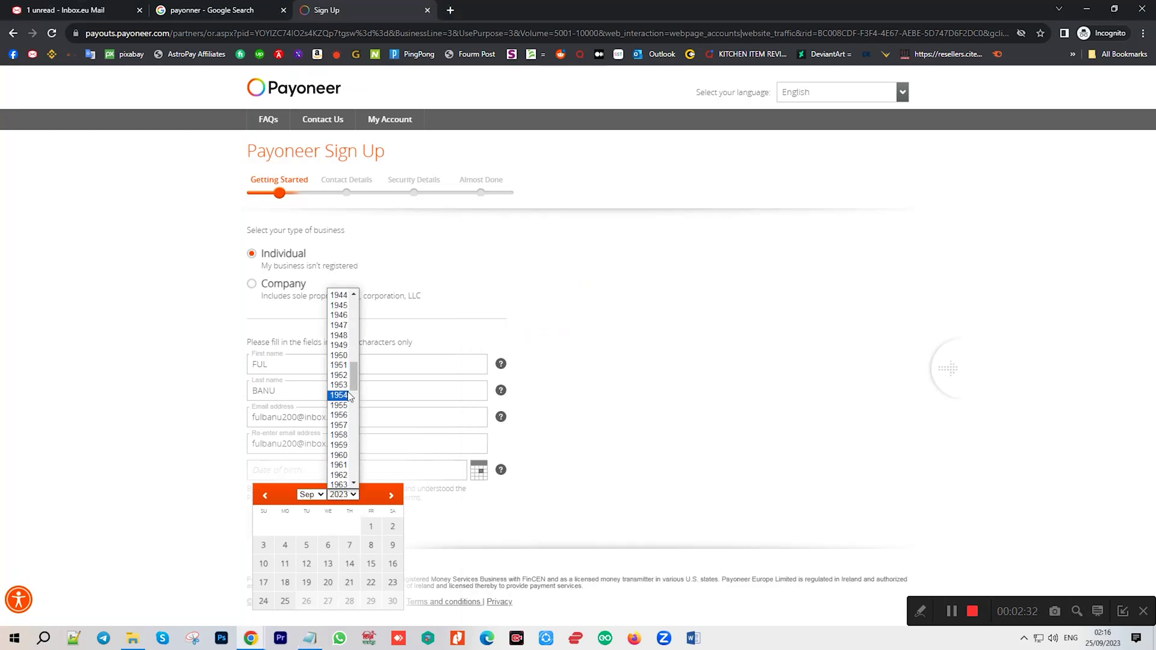
{"action": "scroll", "coordinate": [347, 403], "scroll_direction": "down", "scroll_amount": 4}
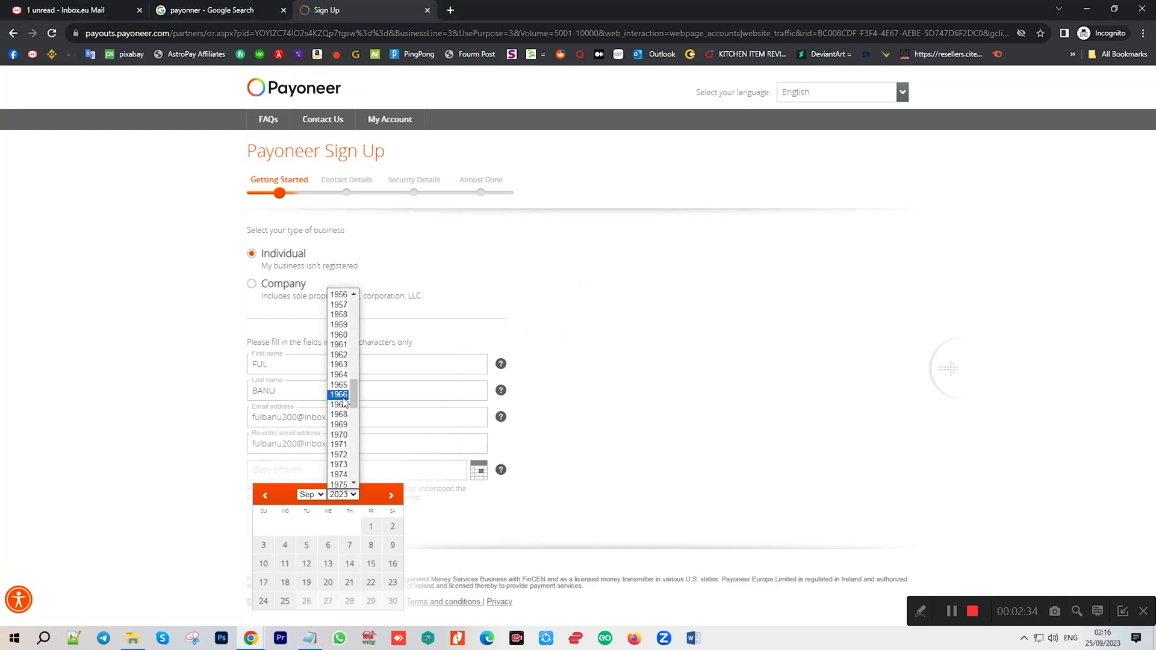
{"action": "left_click", "coordinate": [339, 405]}
{"action": "left_click", "coordinate": [309, 638]}
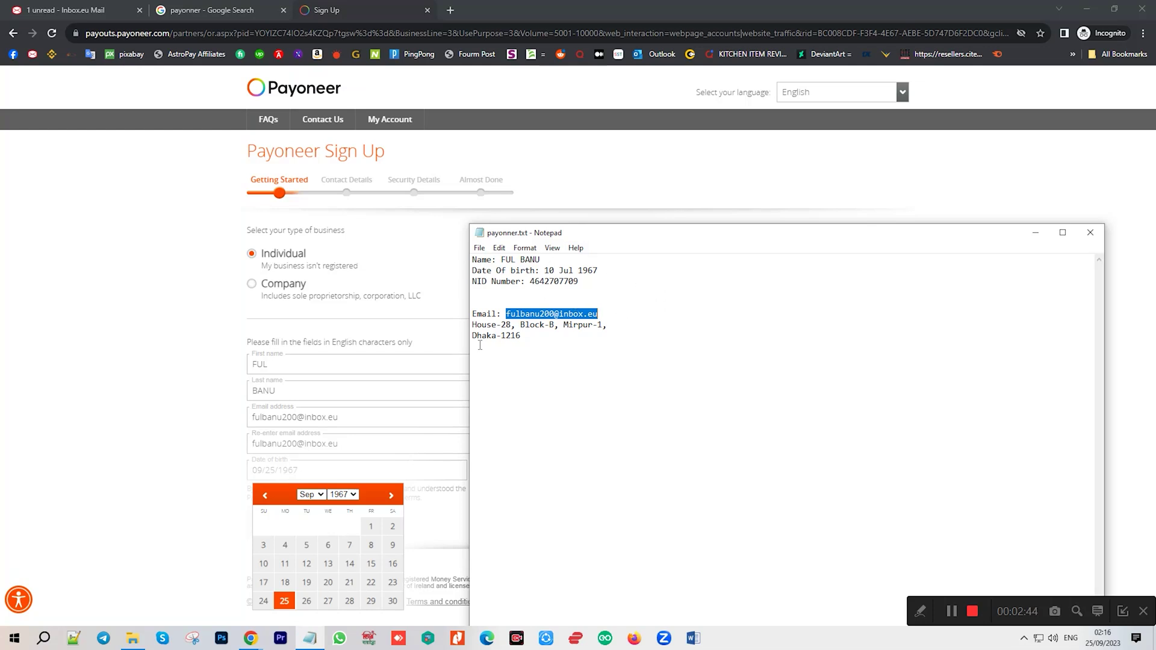
{"action": "left_click", "coordinate": [310, 495]}
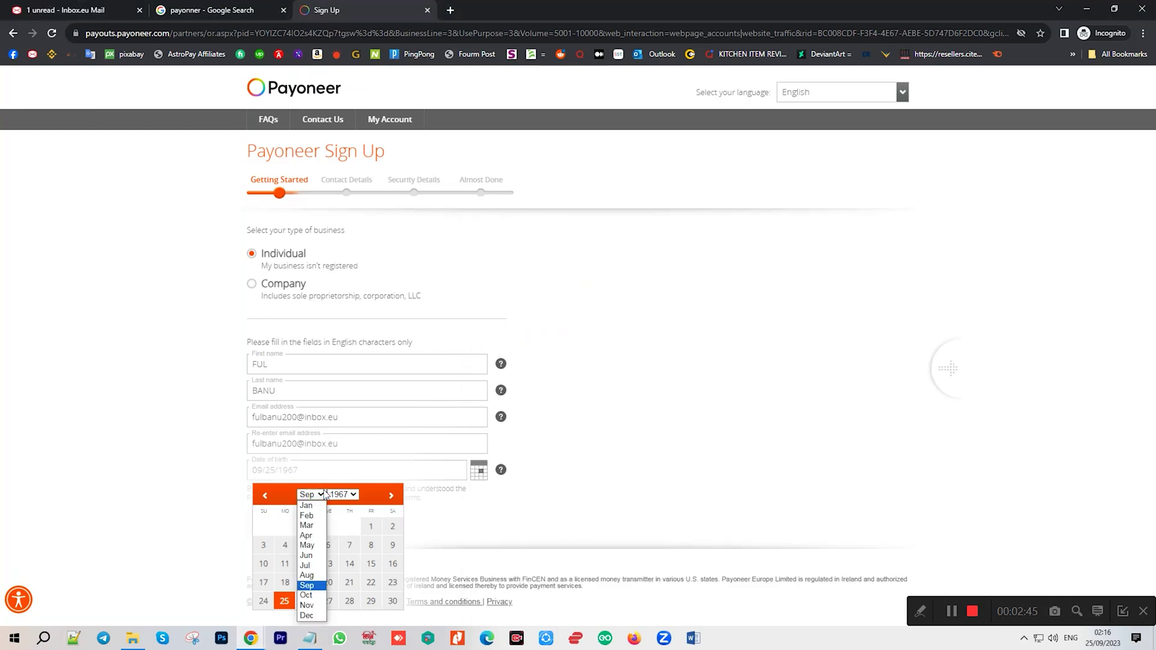
{"action": "left_click", "coordinate": [310, 566]}
{"action": "left_click", "coordinate": [310, 639]}
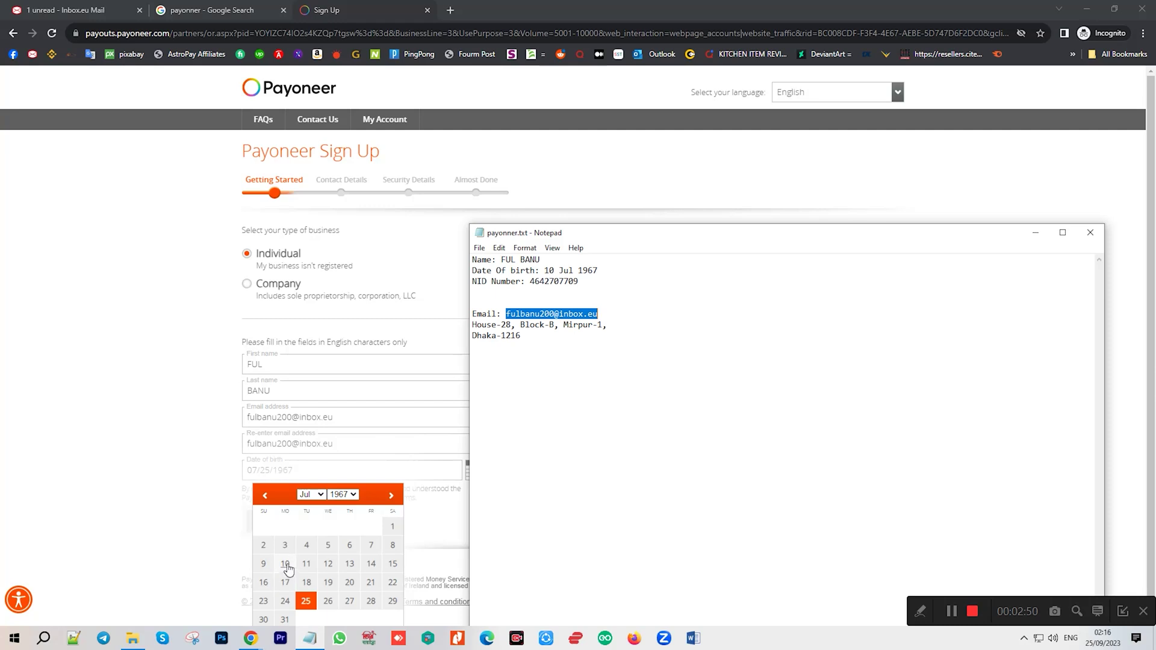
{"action": "left_click", "coordinate": [285, 564]}
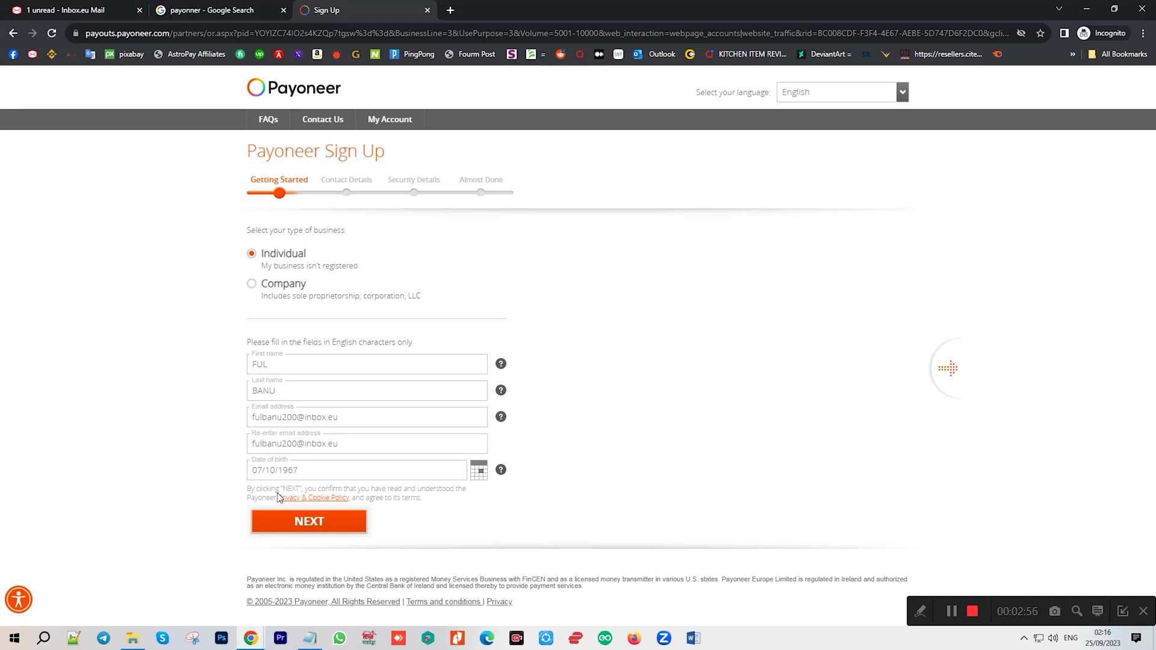
Submit Getting Started and paste the street address from the notes into Contact Details.
{"action": "left_click", "coordinate": [309, 639]}
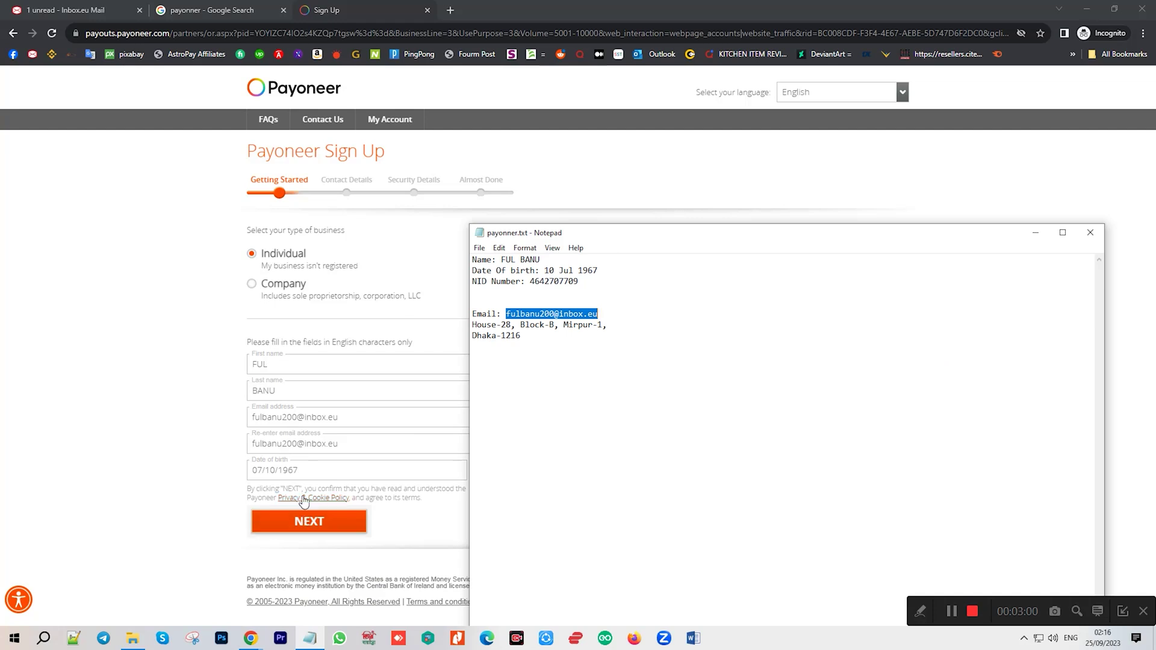
{"action": "left_click", "coordinate": [304, 522]}
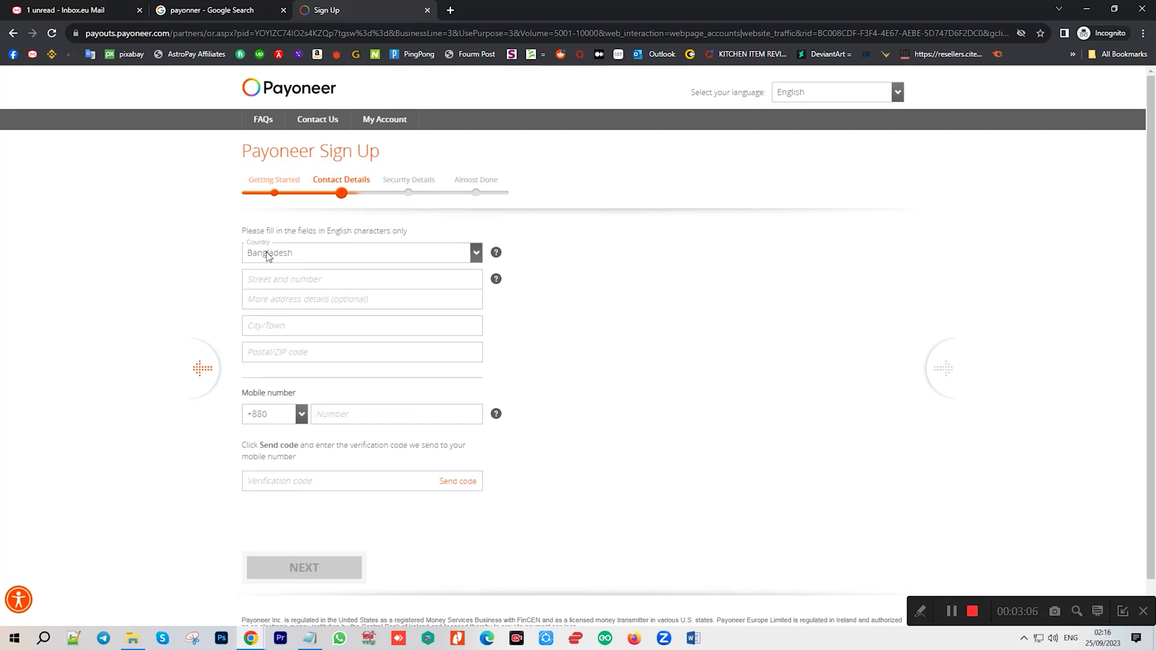
{"action": "left_click", "coordinate": [354, 279]}
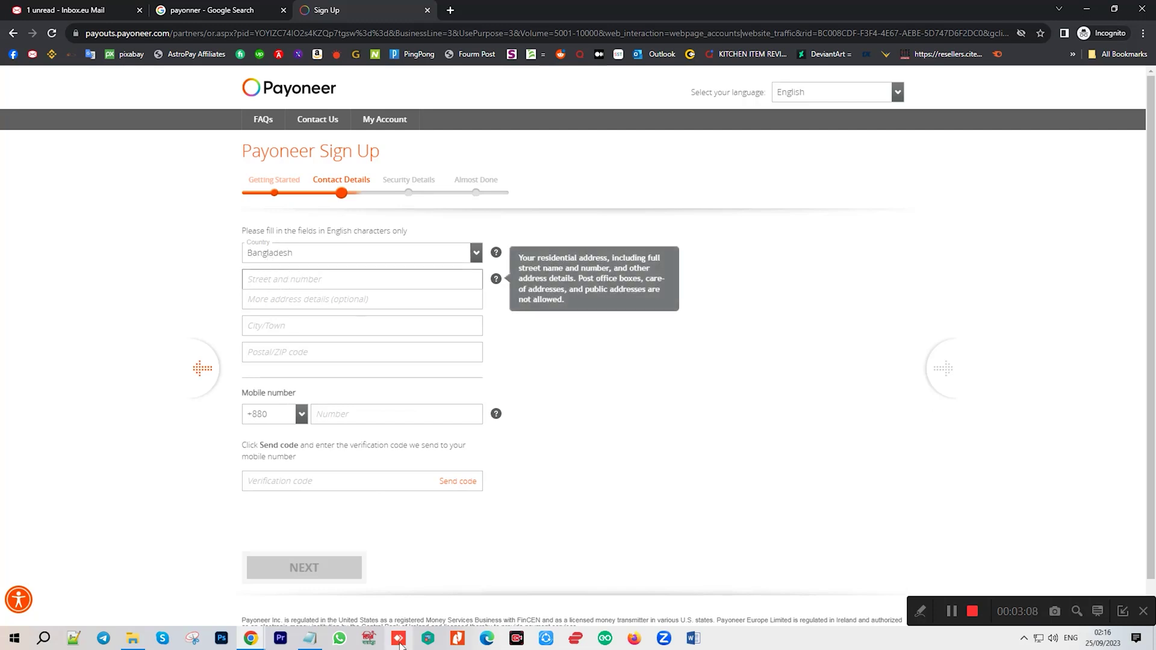
{"action": "left_click", "coordinate": [321, 645]}
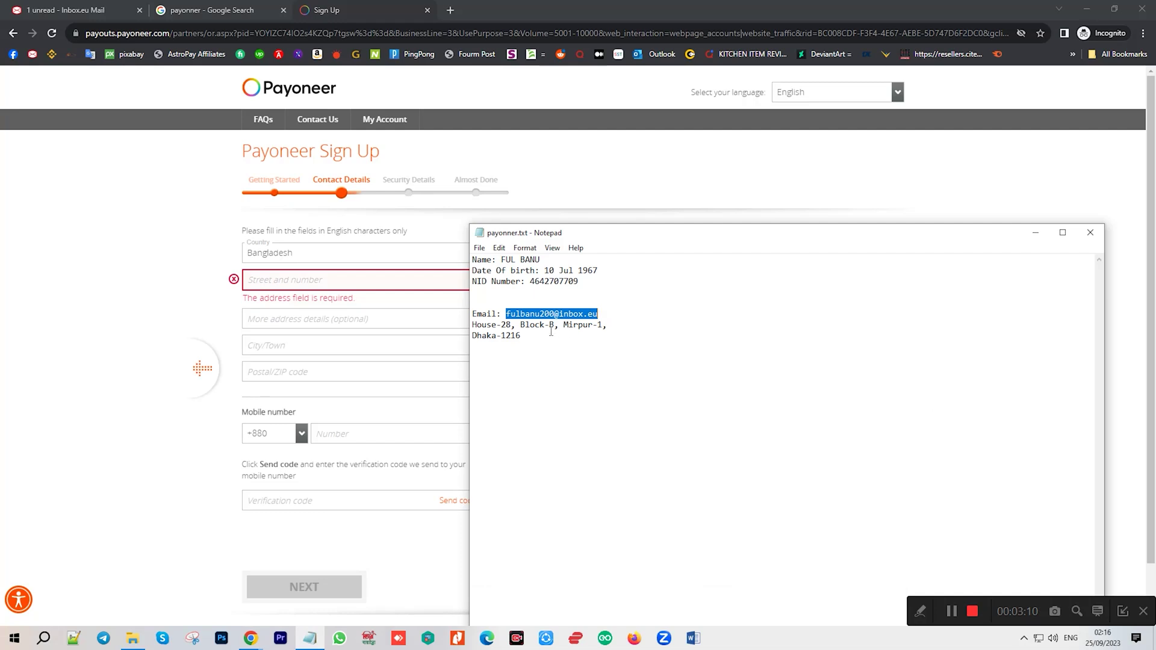
{"action": "left_click_drag", "start_coordinate": [476, 324], "coordinate": [604, 329]}
{"action": "left_click", "coordinate": [303, 279]}
{"action": "key", "text": "ctrl+v"}
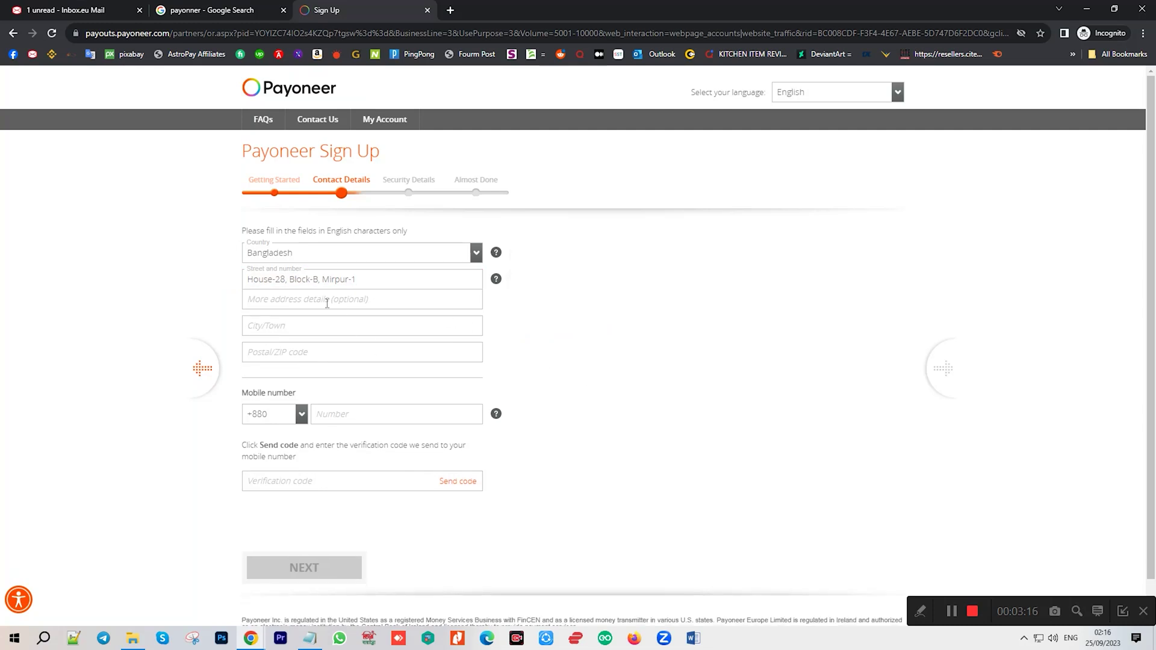
Paste the city and postal code from the notes into City/Town and Postal/ZIP.
{"action": "left_click", "coordinate": [310, 640]}
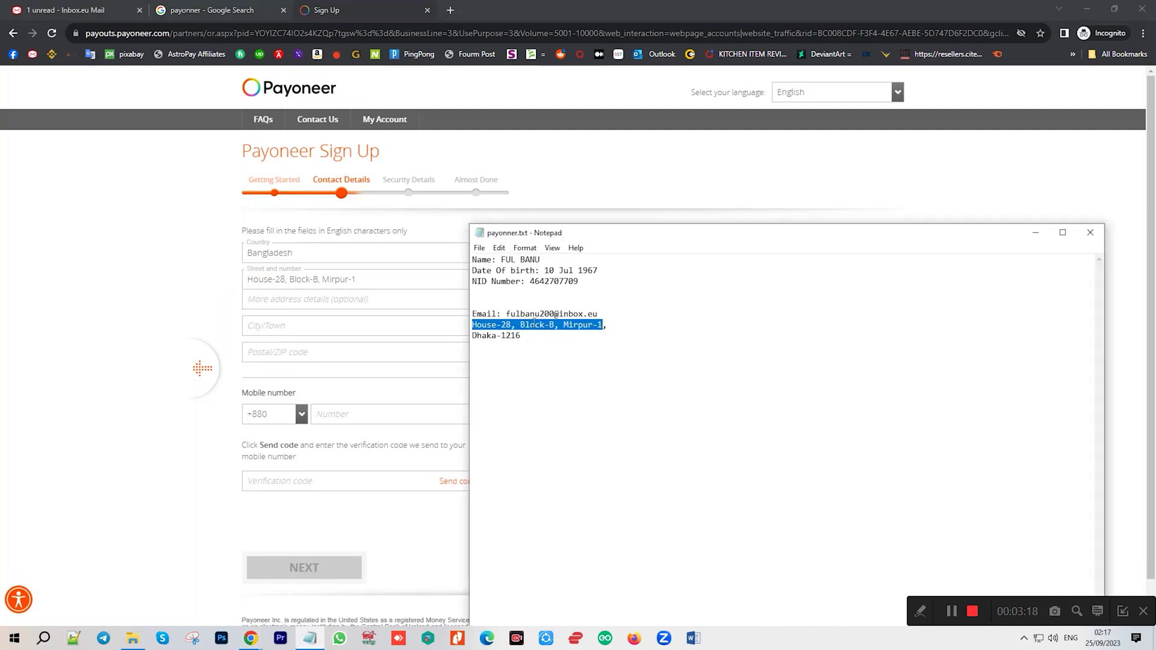
{"action": "double_click", "coordinate": [494, 337]}
{"action": "key", "text": "ctrl+c"}
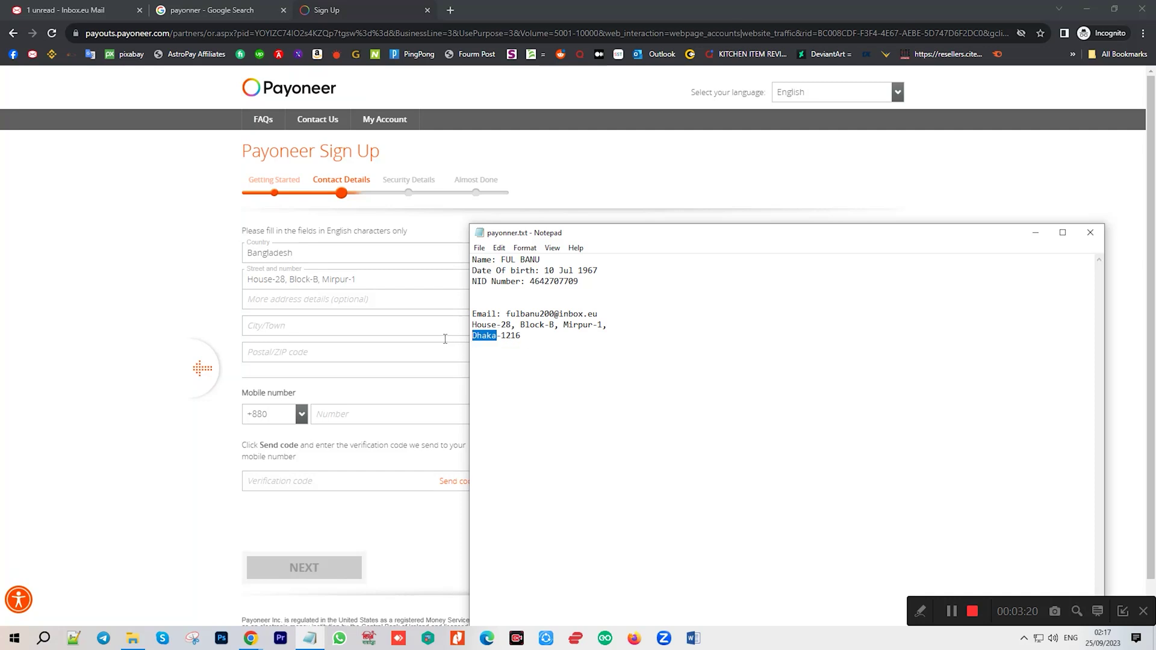
{"action": "left_click", "coordinate": [302, 325]}
{"action": "key", "text": "ctrl+v"}
{"action": "left_click", "coordinate": [333, 355]}
{"action": "left_click", "coordinate": [309, 639]}
{"action": "left_click", "coordinate": [542, 338]}
{"action": "double_click", "coordinate": [541, 337]}
{"action": "key", "text": "ctrl+c"}
{"action": "left_click", "coordinate": [301, 355]}
{"action": "key", "text": "ctrl+v"}
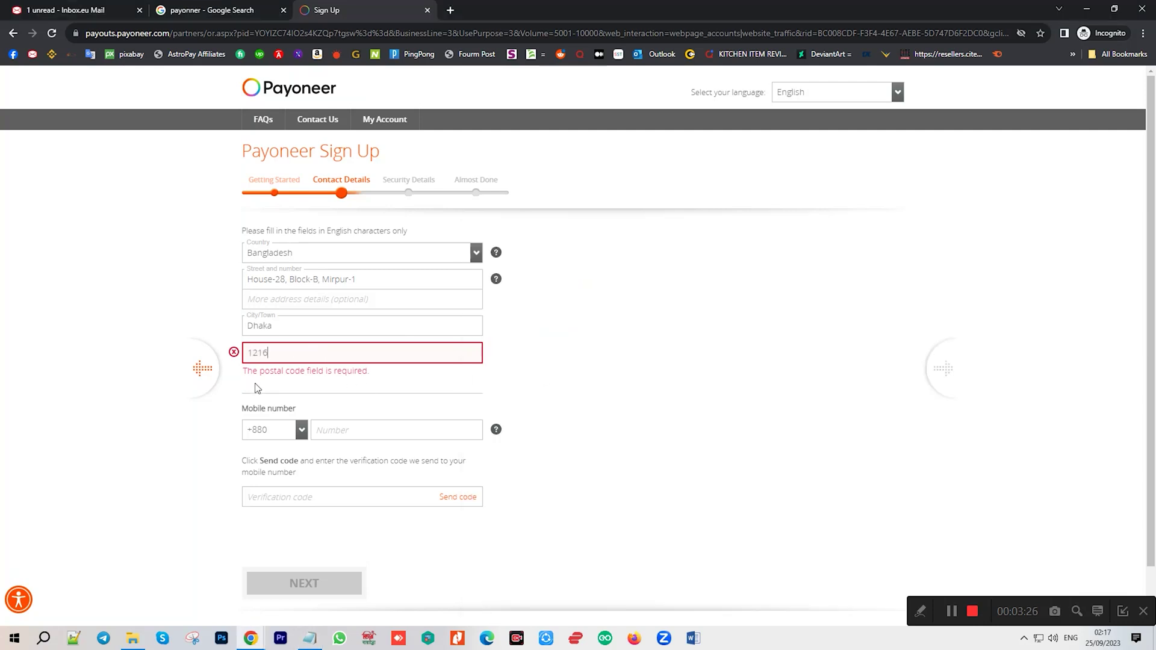
Step back to Getting Started and return to the Contact Details step.
{"action": "left_click", "coordinate": [221, 398]}
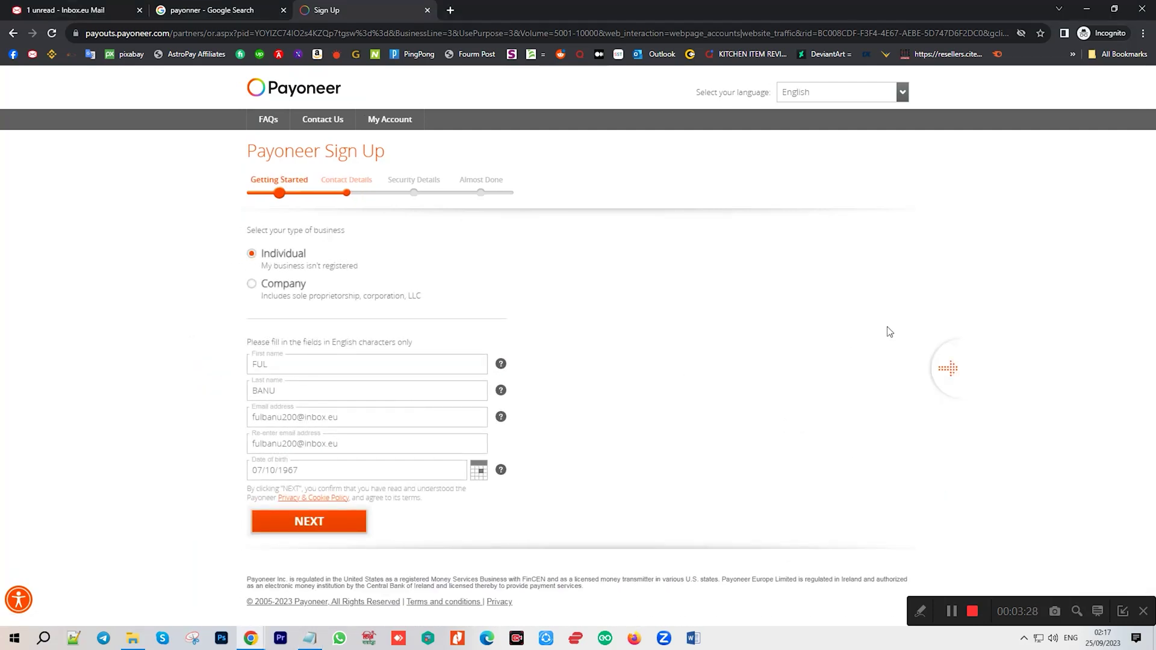
{"action": "left_click", "coordinate": [948, 370]}
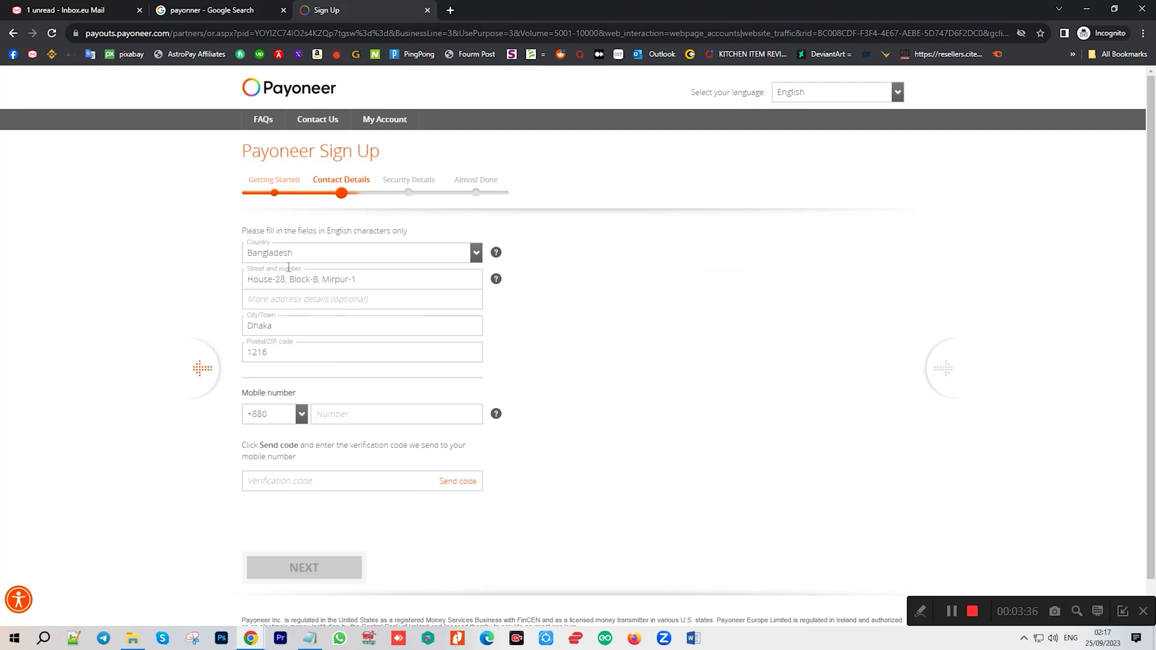
{"action": "key", "text": "alt+Left"}
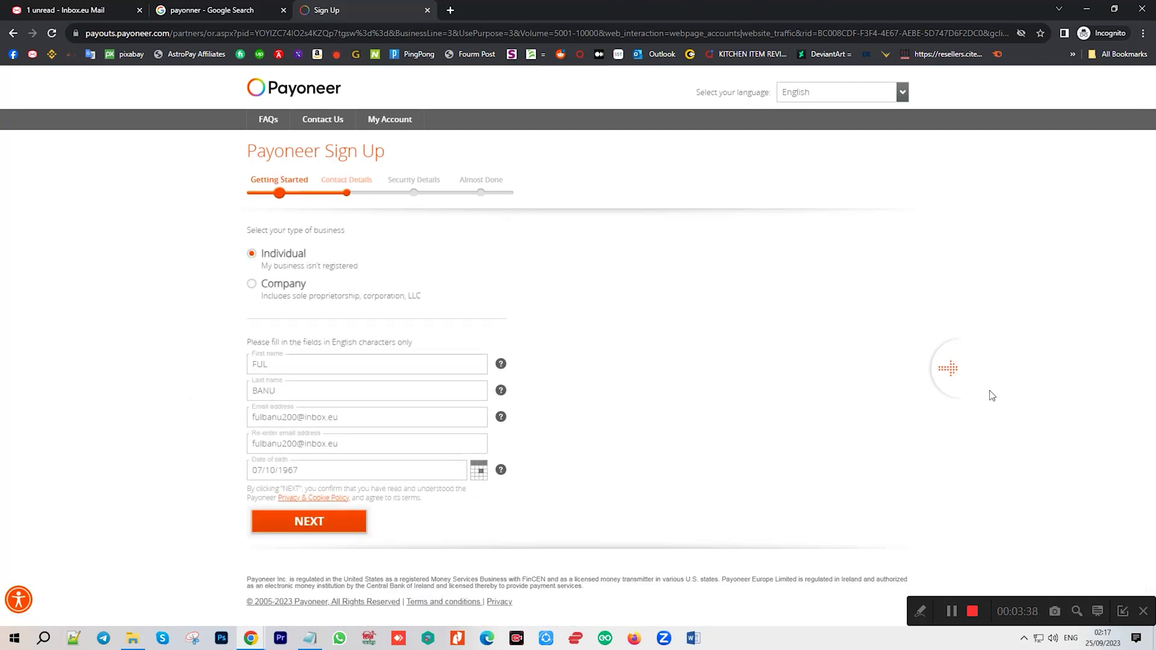
{"action": "key", "text": "Return"}
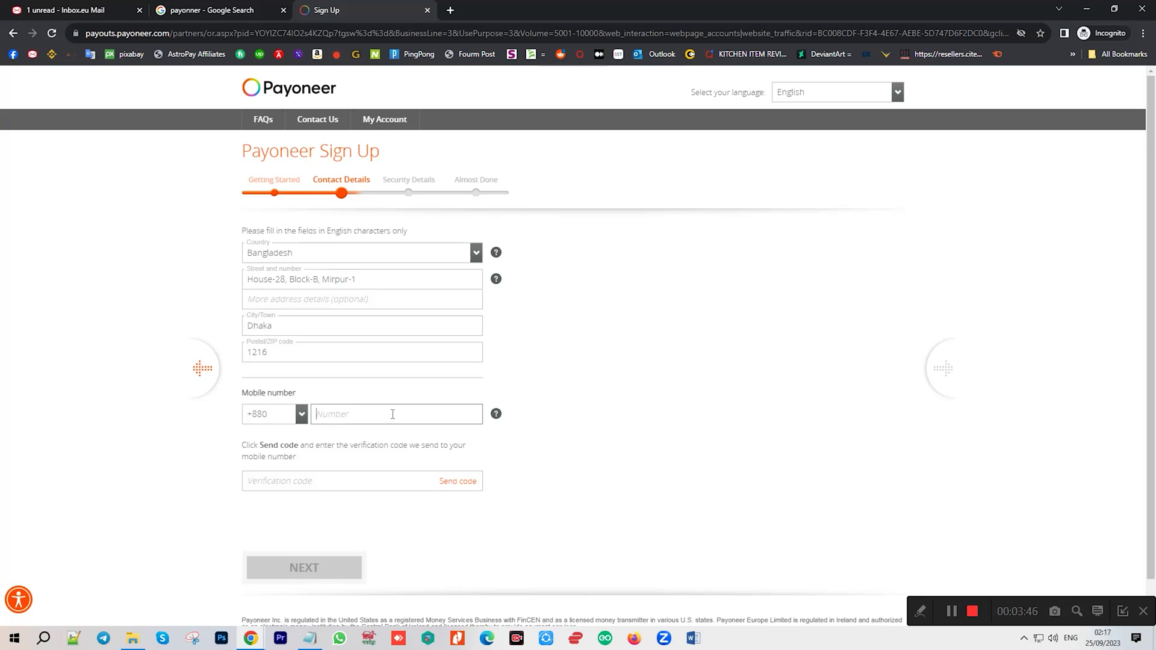
{"action": "left_click", "coordinate": [251, 638]}
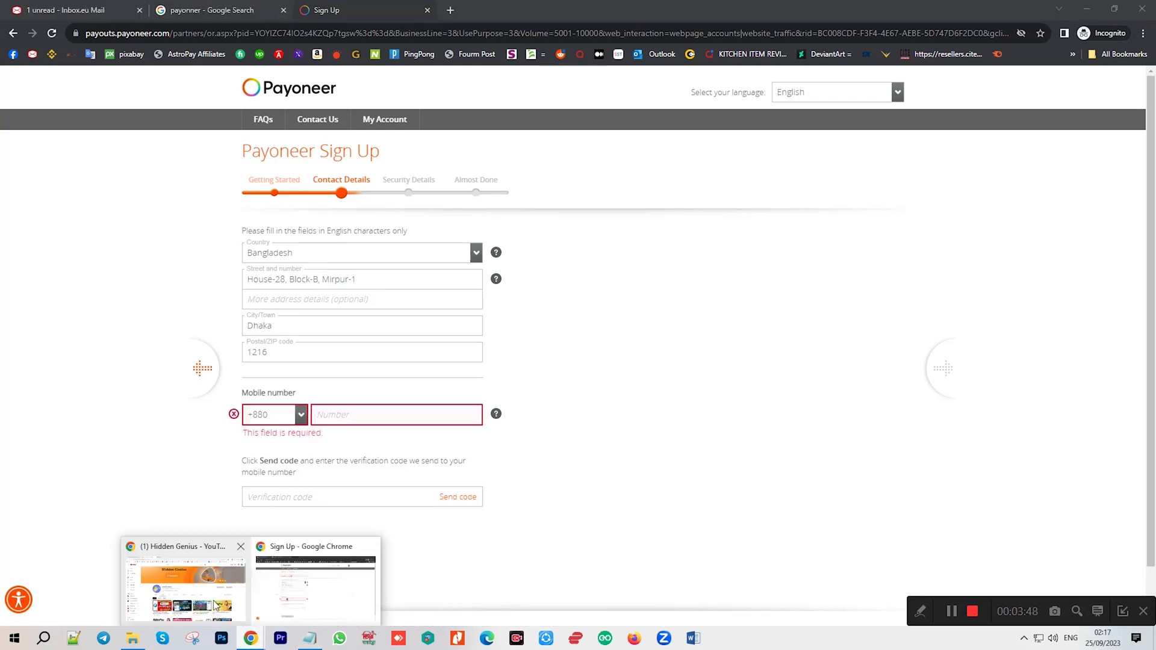
{"action": "left_click", "coordinate": [180, 566]}
Reload the SMSPVA page, dismiss the news popup and find the rented Bangladesh number.
{"action": "left_click", "coordinate": [90, 10]}
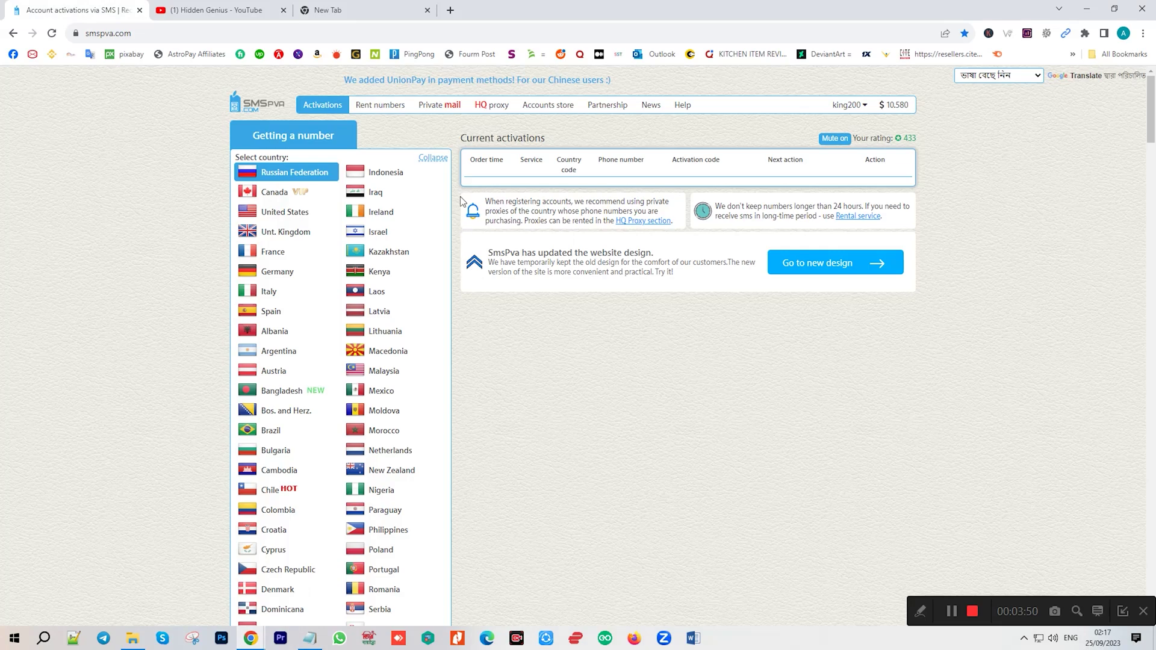
{"action": "left_click", "coordinate": [52, 33]}
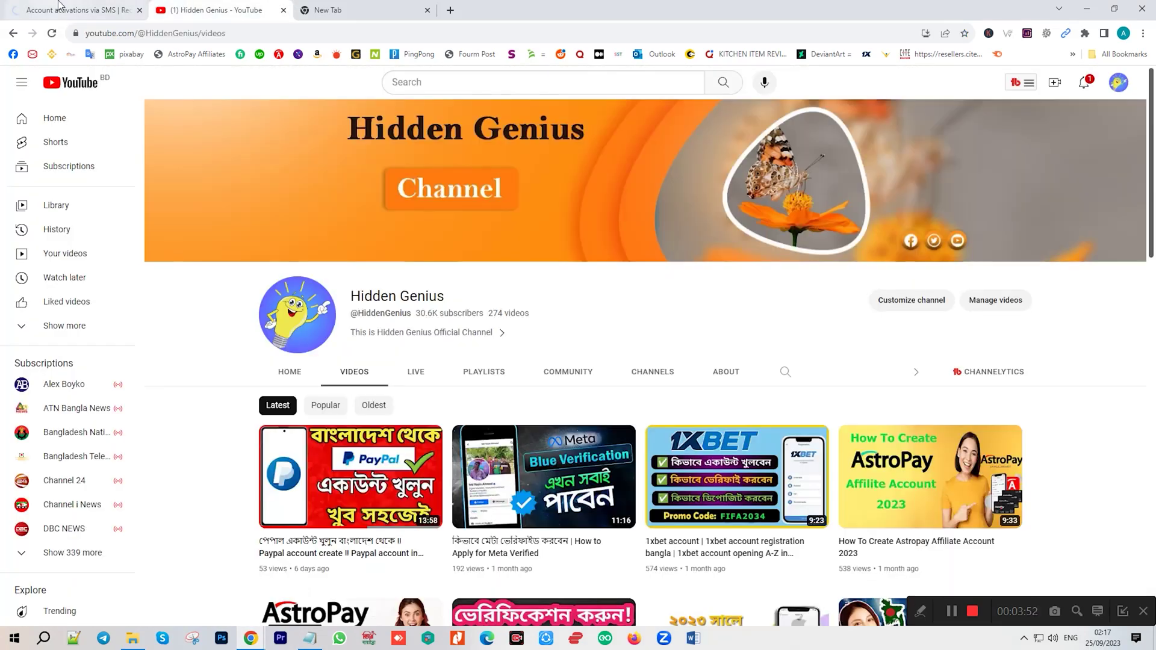
{"action": "scroll", "coordinate": [335, 366], "scroll_direction": "down", "scroll_amount": 3}
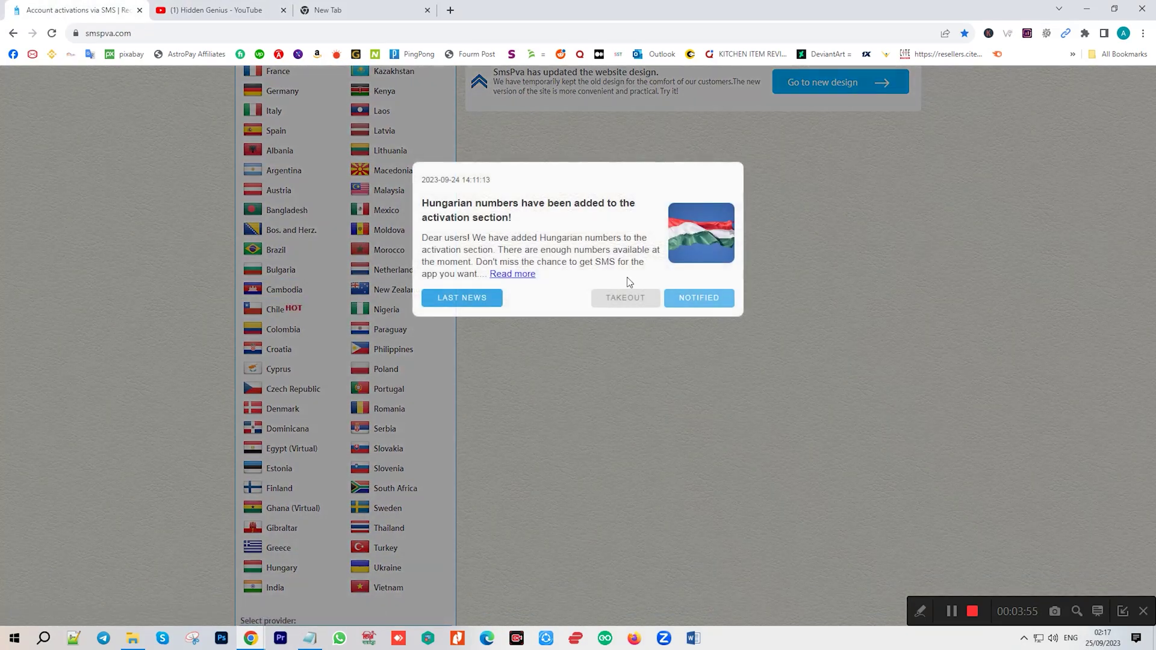
{"action": "left_click", "coordinate": [630, 298]}
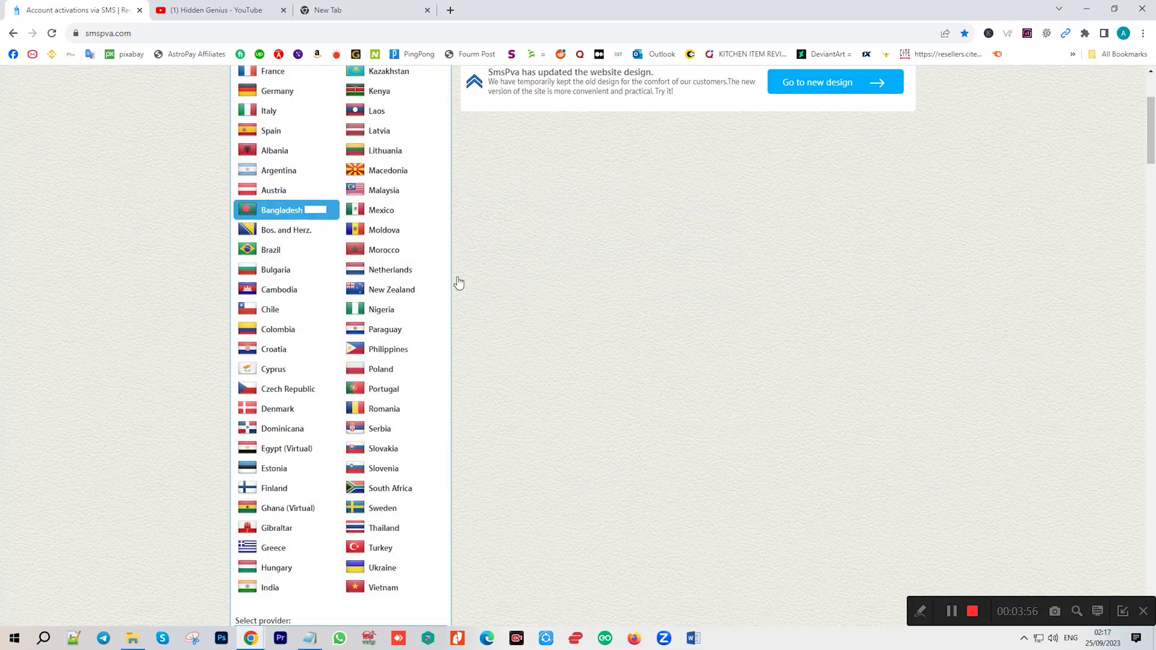
{"action": "scroll", "coordinate": [385, 387], "scroll_direction": "down", "scroll_amount": 6}
{"action": "scroll", "coordinate": [386, 387], "scroll_direction": "down", "scroll_amount": 14}
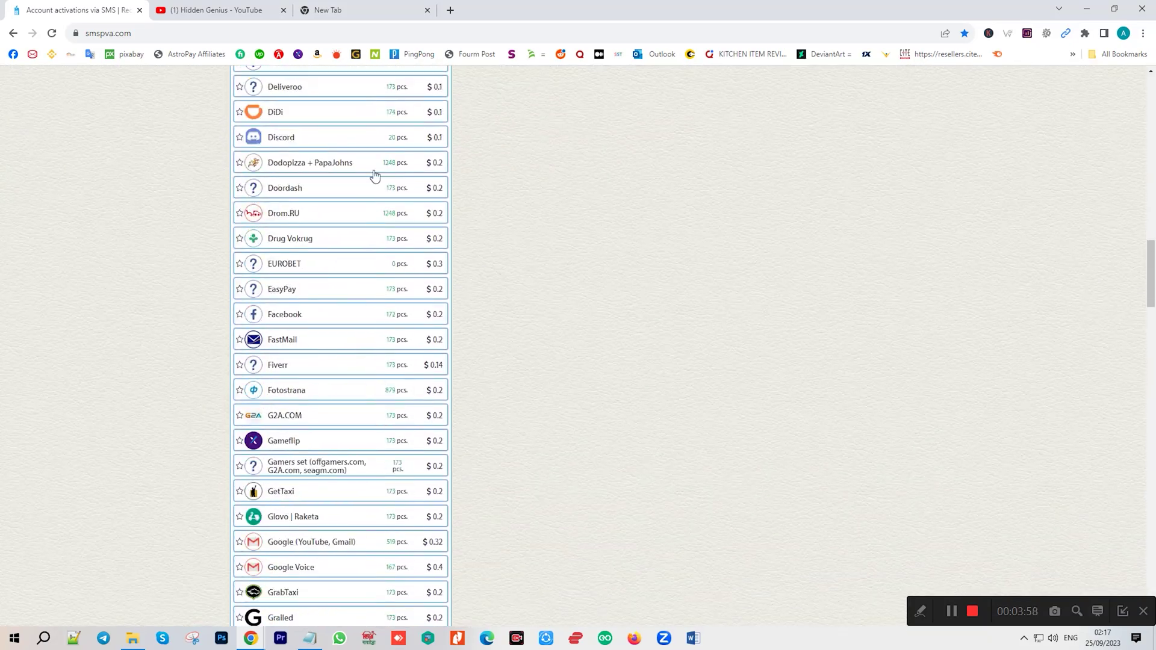
{"action": "scroll", "coordinate": [362, 446], "scroll_direction": "down", "scroll_amount": 3}
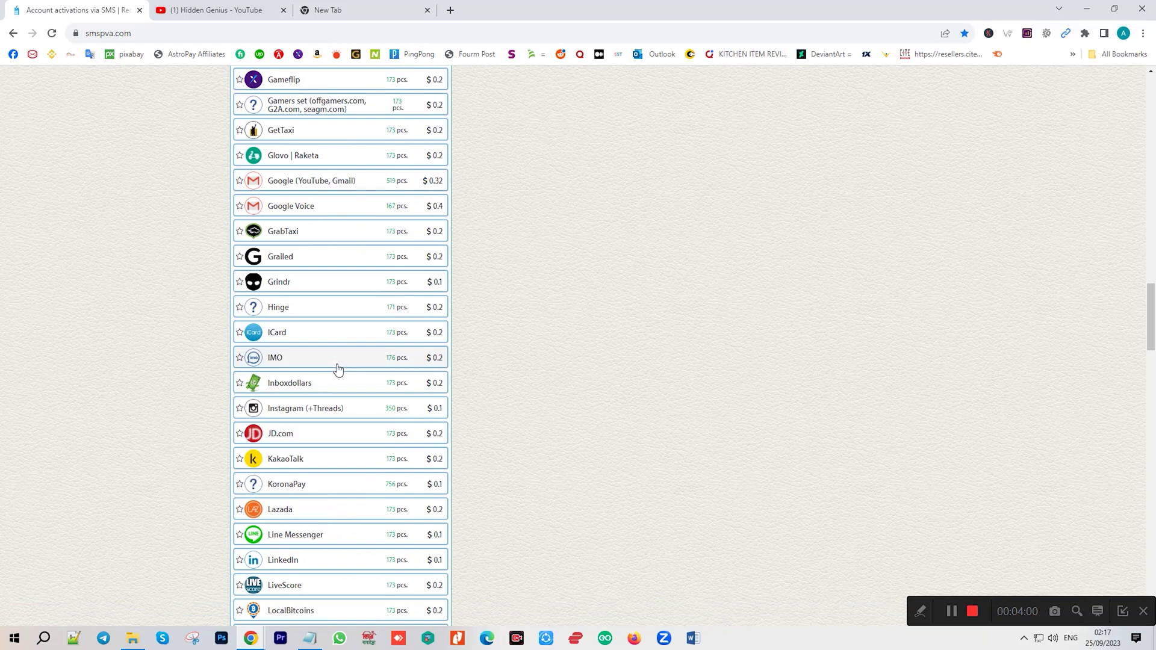
{"action": "scroll", "coordinate": [354, 421], "scroll_direction": "down", "scroll_amount": 5}
{"action": "scroll", "coordinate": [357, 425], "scroll_direction": "down", "scroll_amount": 1}
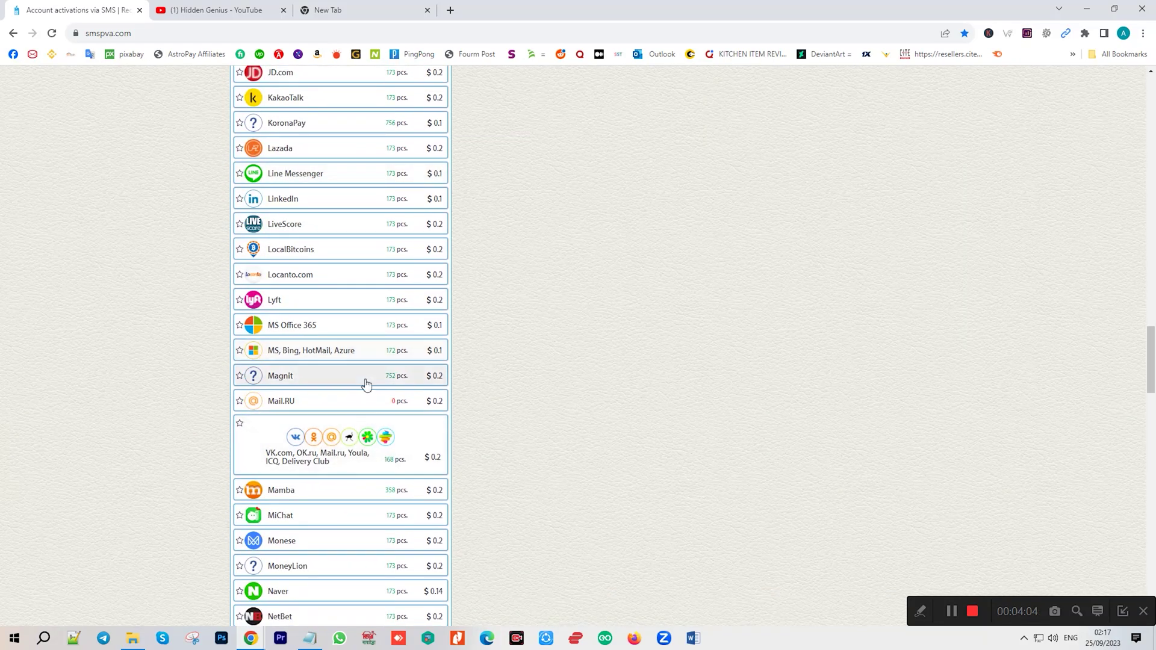
{"action": "scroll", "coordinate": [384, 361], "scroll_direction": "down", "scroll_amount": 3}
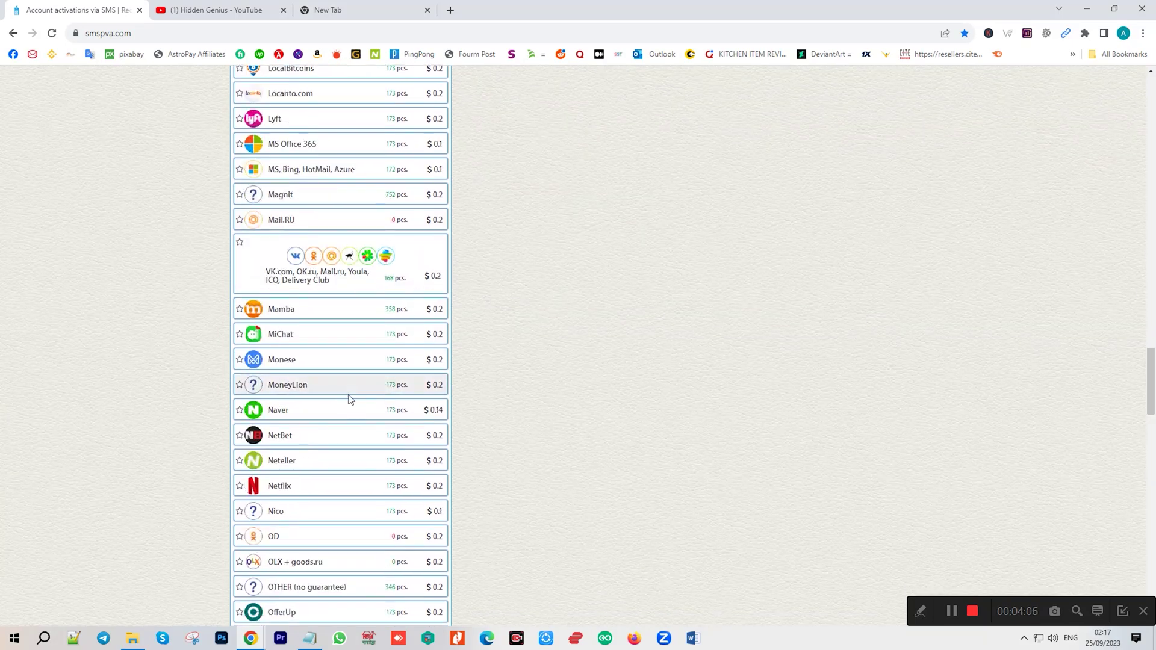
{"action": "scroll", "coordinate": [351, 398], "scroll_direction": "down", "scroll_amount": 1}
{"action": "scroll", "coordinate": [683, 453], "scroll_direction": "up", "scroll_amount": 20}
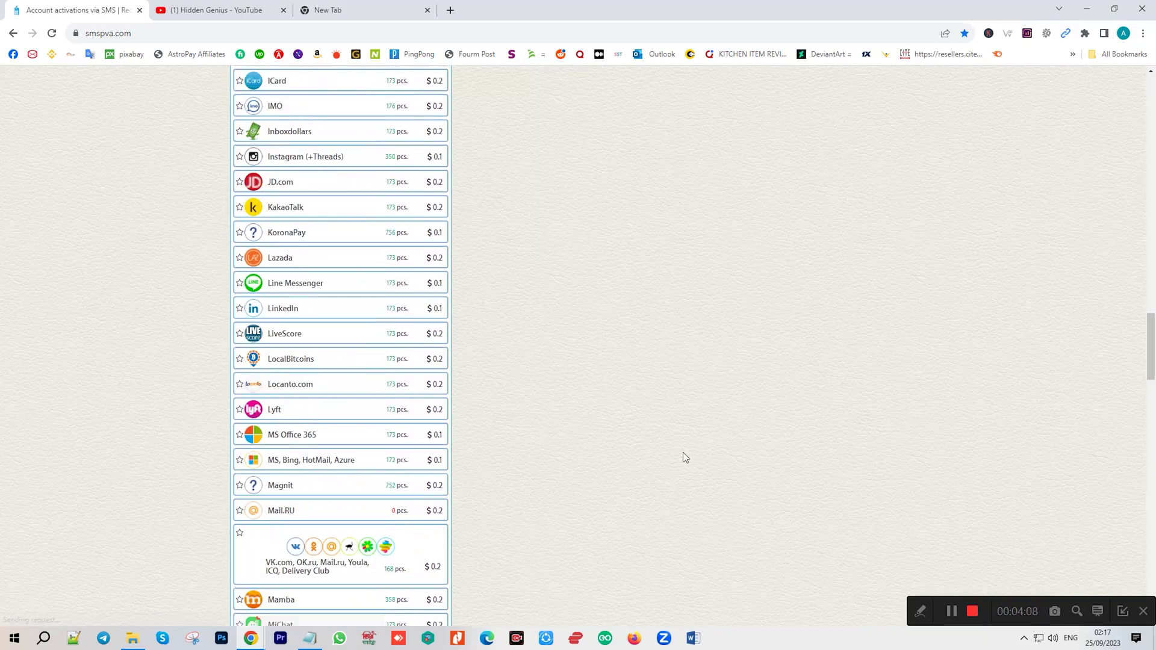
{"action": "scroll", "coordinate": [677, 450], "scroll_direction": "up", "scroll_amount": 9}
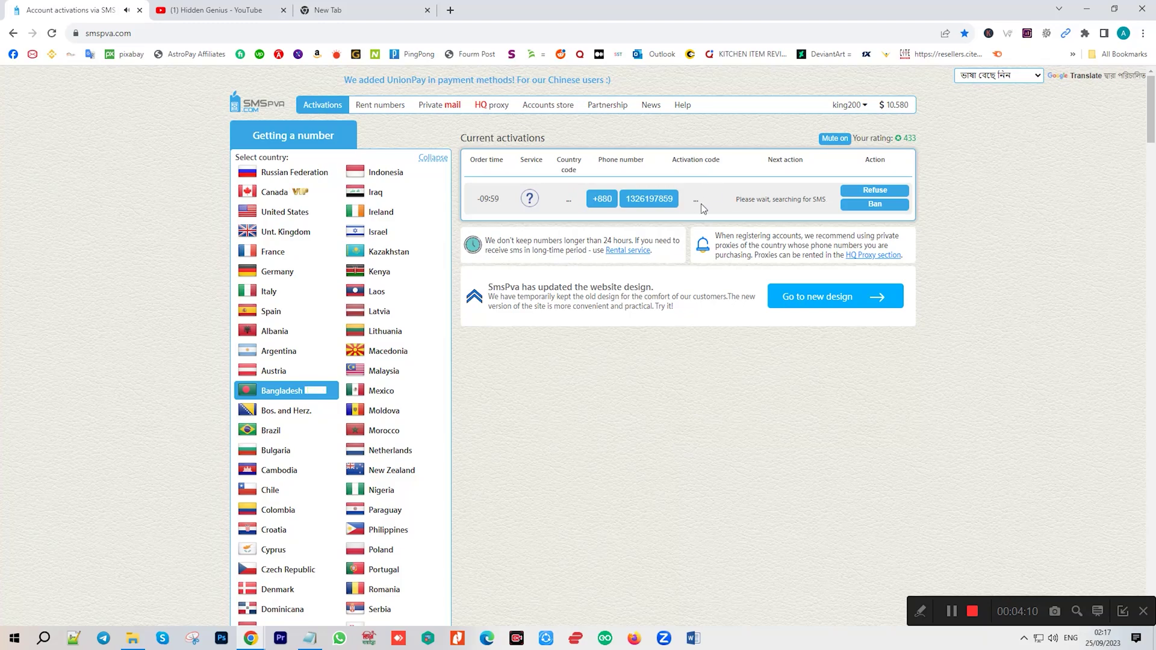
Save the rented number in payonner.txt and copy it without the country code.
{"action": "left_click_drag", "start_coordinate": [678, 201], "coordinate": [590, 199]}
{"action": "key", "text": "ctrl+c"}
{"action": "left_click", "coordinate": [310, 638]}
{"action": "left_click", "coordinate": [560, 337]}
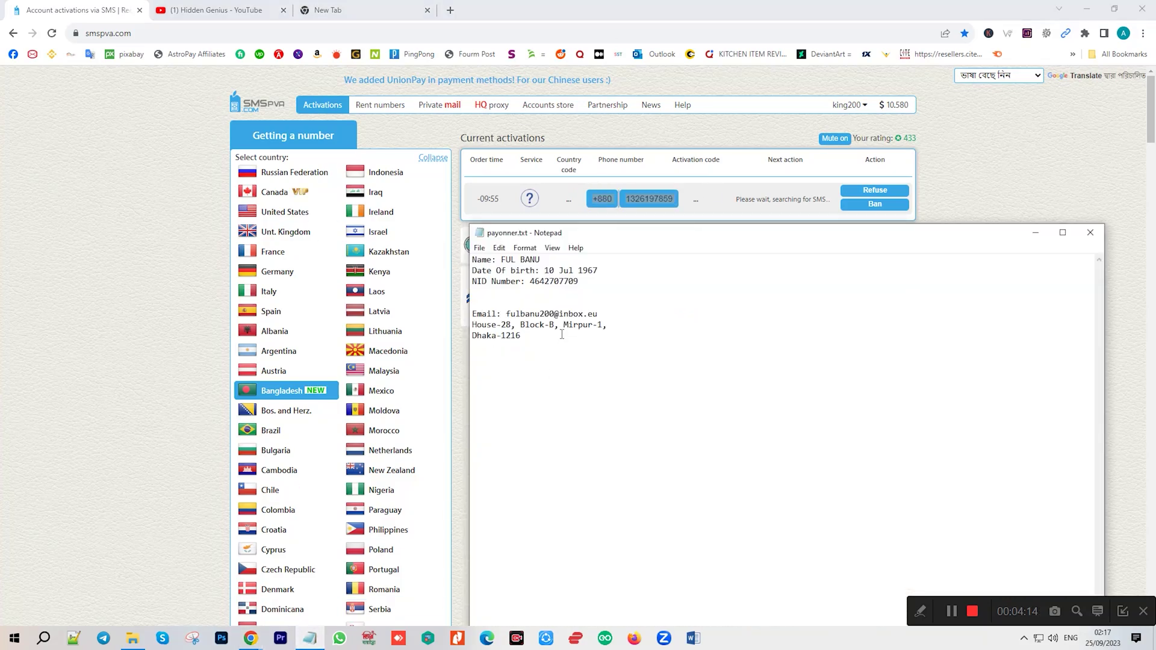
{"action": "key", "text": "Return"}
{"action": "key", "text": "Return"}
{"action": "key", "text": "ctrl+v"}
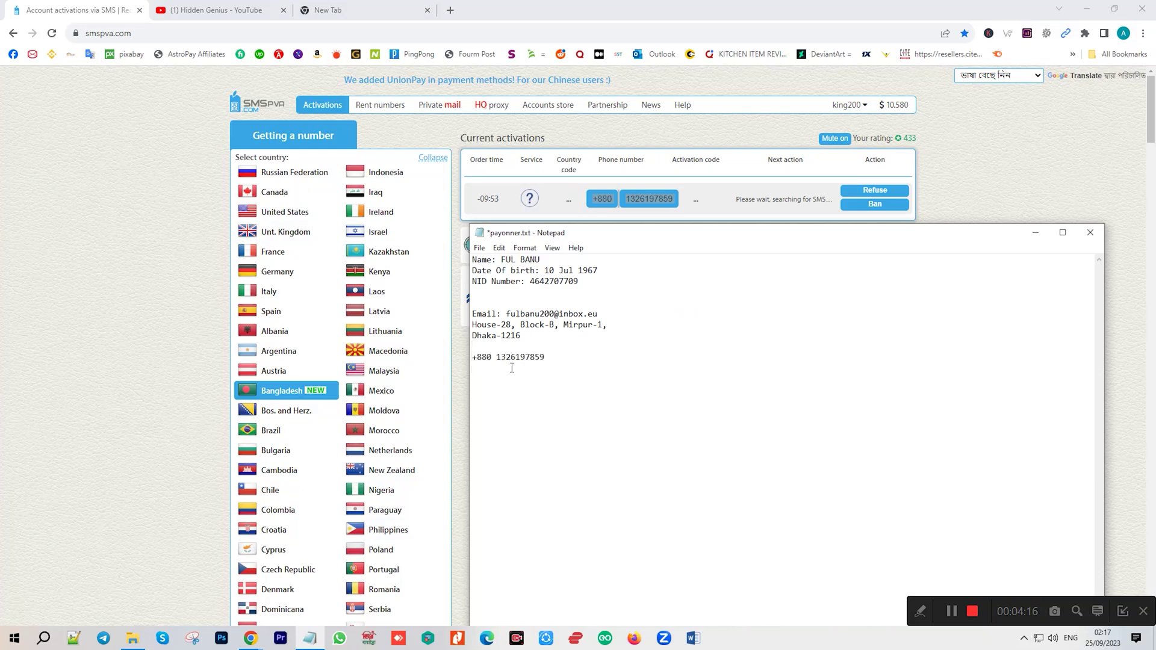
{"action": "left_click_drag", "start_coordinate": [497, 358], "coordinate": [567, 360]}
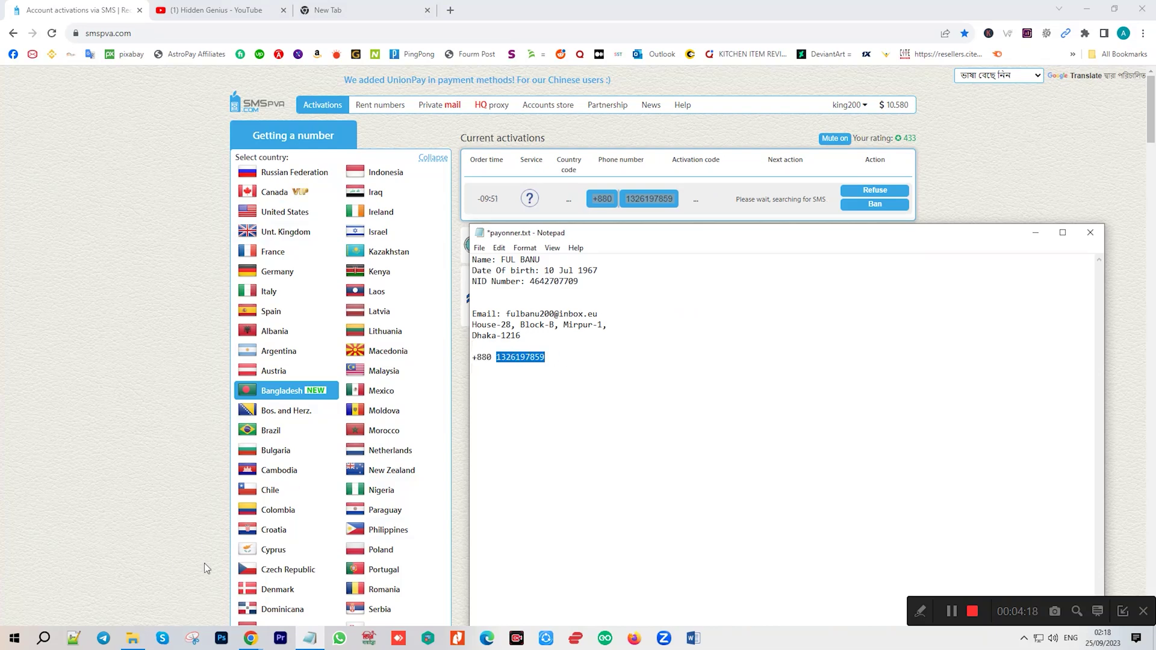
{"action": "key", "text": "ctrl+c"}
Paste the rented +880 number into Mobile number, then check SMSPVA for the incoming code.
{"action": "left_click", "coordinate": [251, 639]}
{"action": "left_click", "coordinate": [319, 578]}
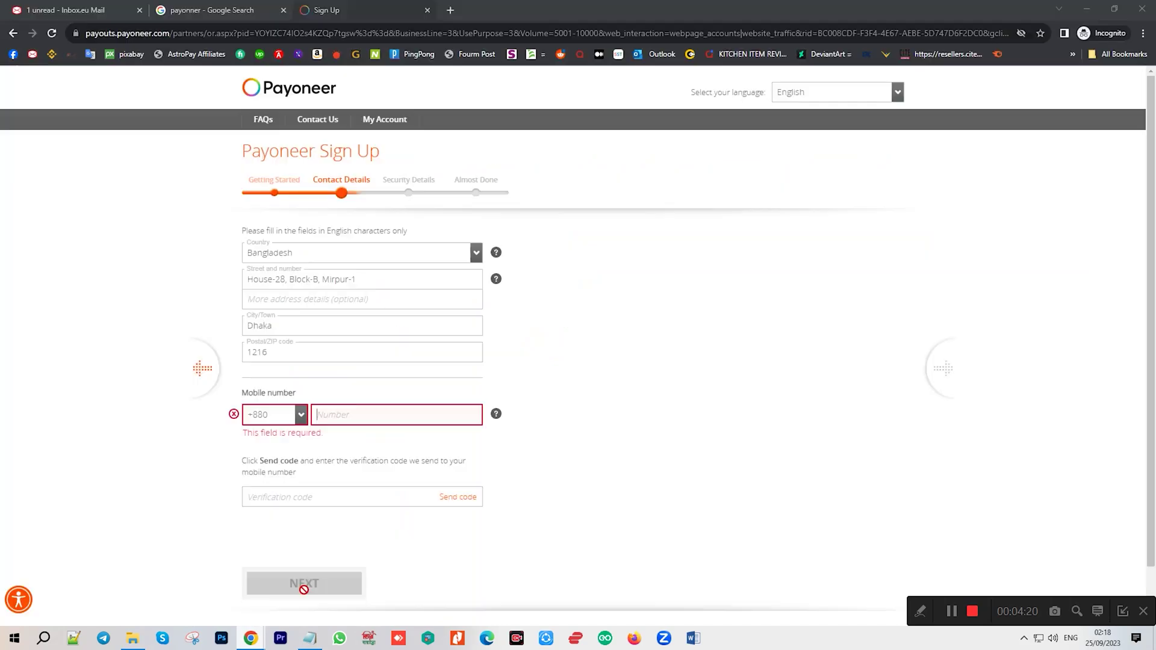
{"action": "key", "text": "ctrl+v"}
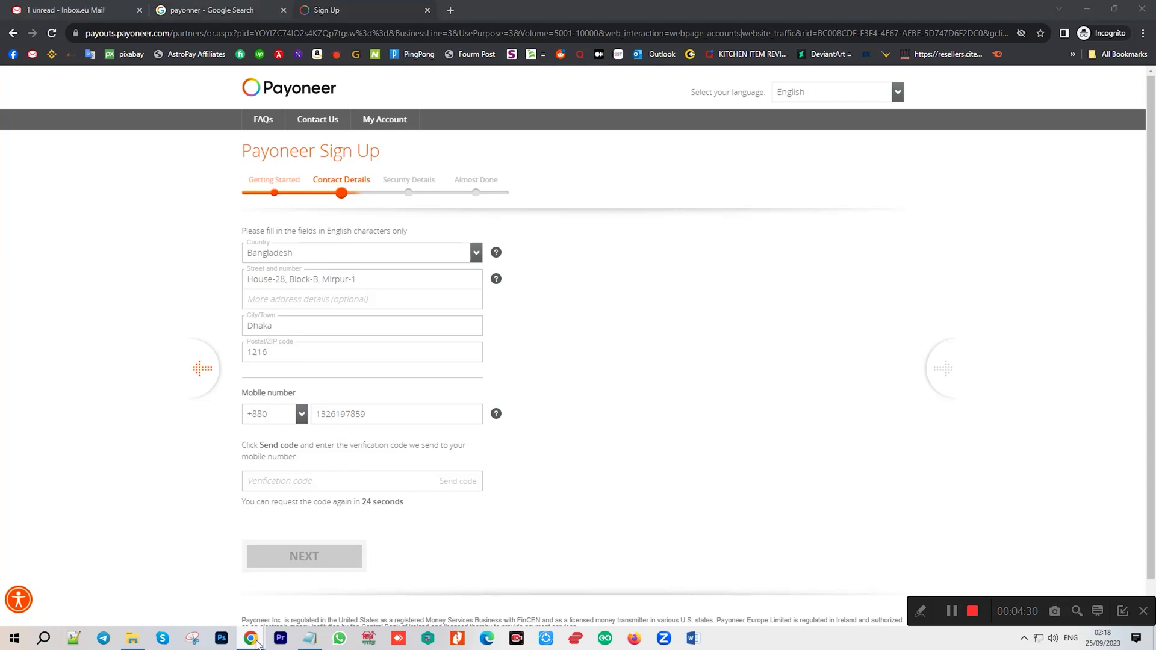
{"action": "mouse_move", "coordinate": [250, 639]}
{"action": "left_click", "coordinate": [180, 575]}
{"action": "triple_click", "coordinate": [695, 159]}
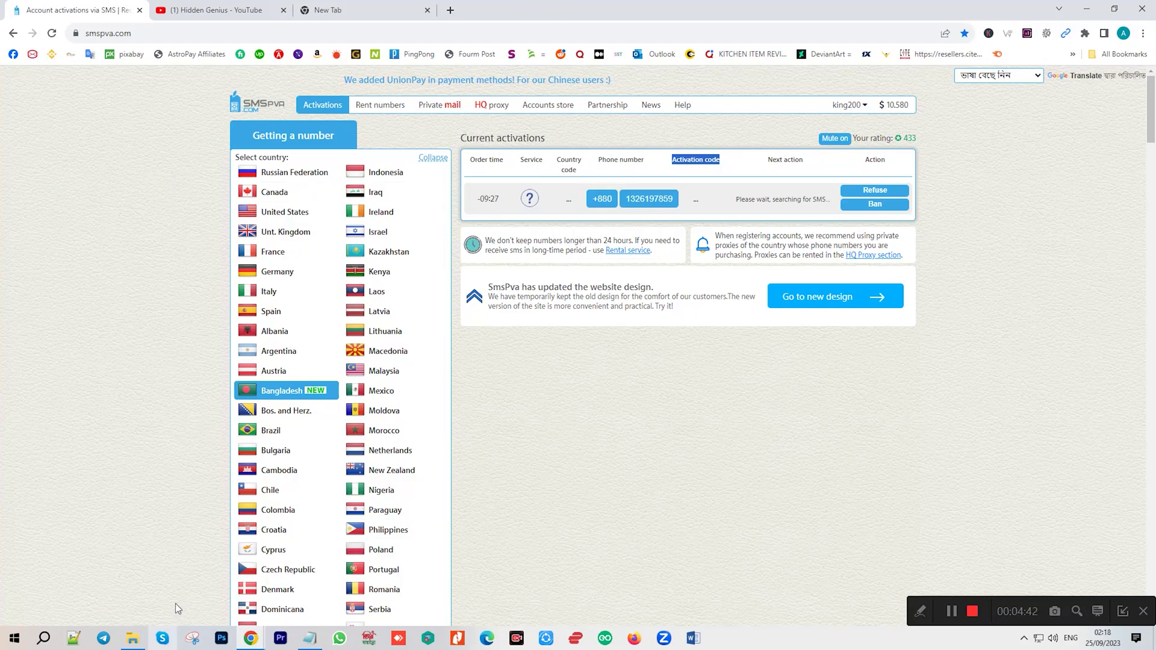
Show the Full SMS line in SMSPVA and select the Payoneer verification code.
{"action": "double_click", "coordinate": [621, 160]}
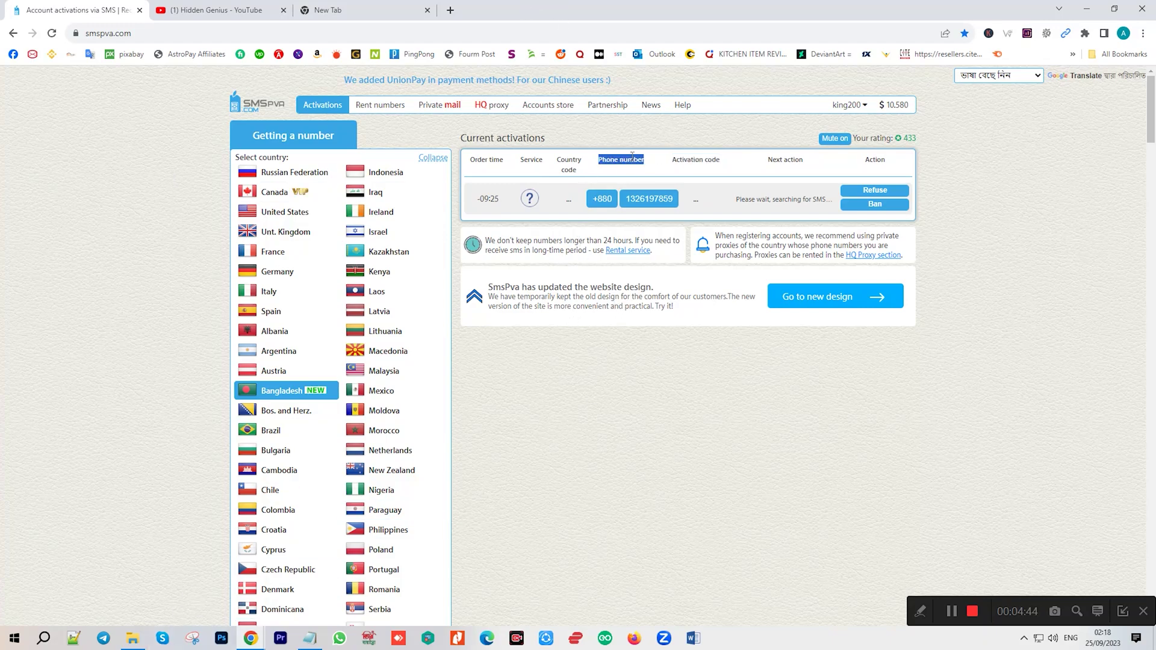
{"action": "triple_click", "coordinate": [689, 160]}
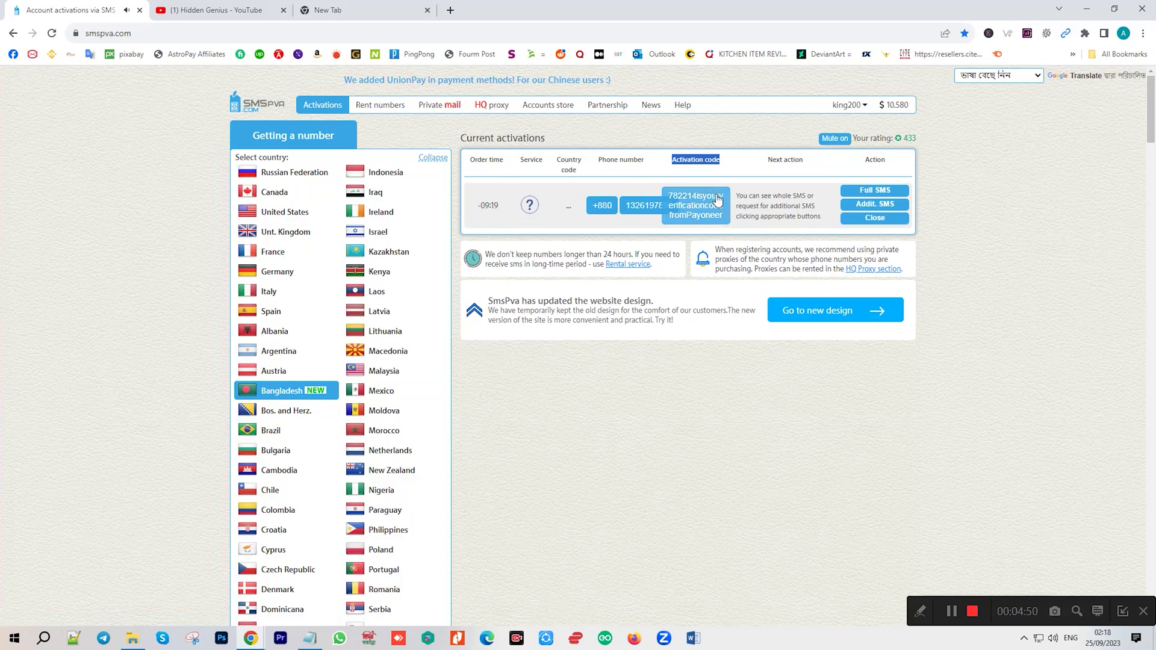
{"action": "left_click", "coordinate": [875, 189]}
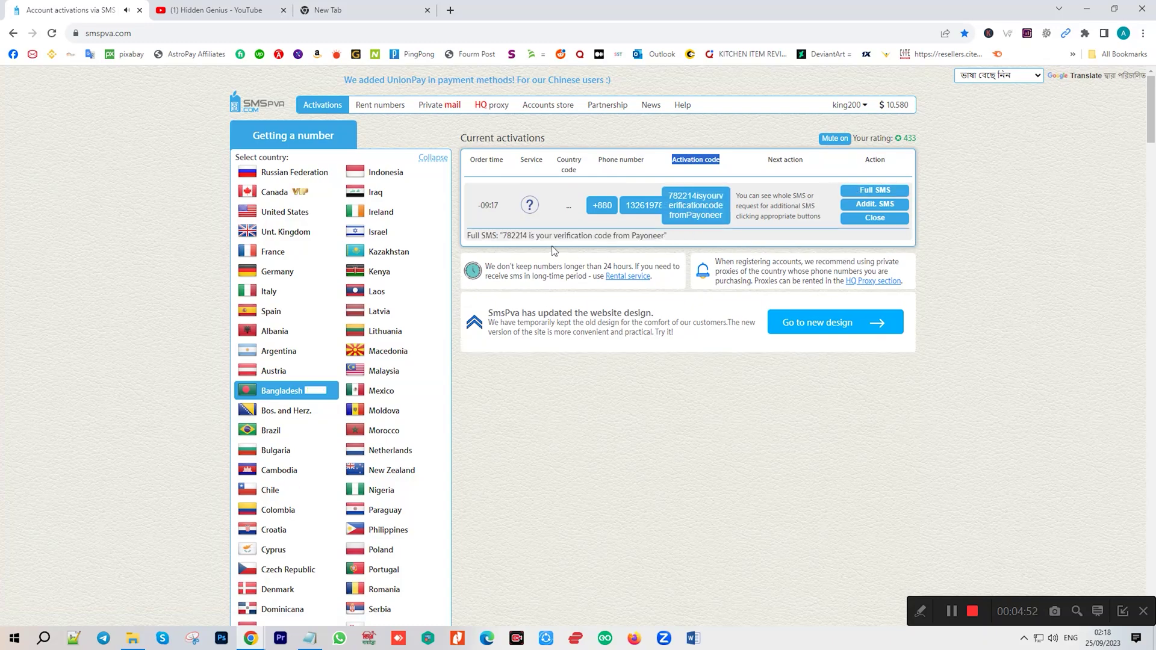
{"action": "double_click", "coordinate": [515, 236]}
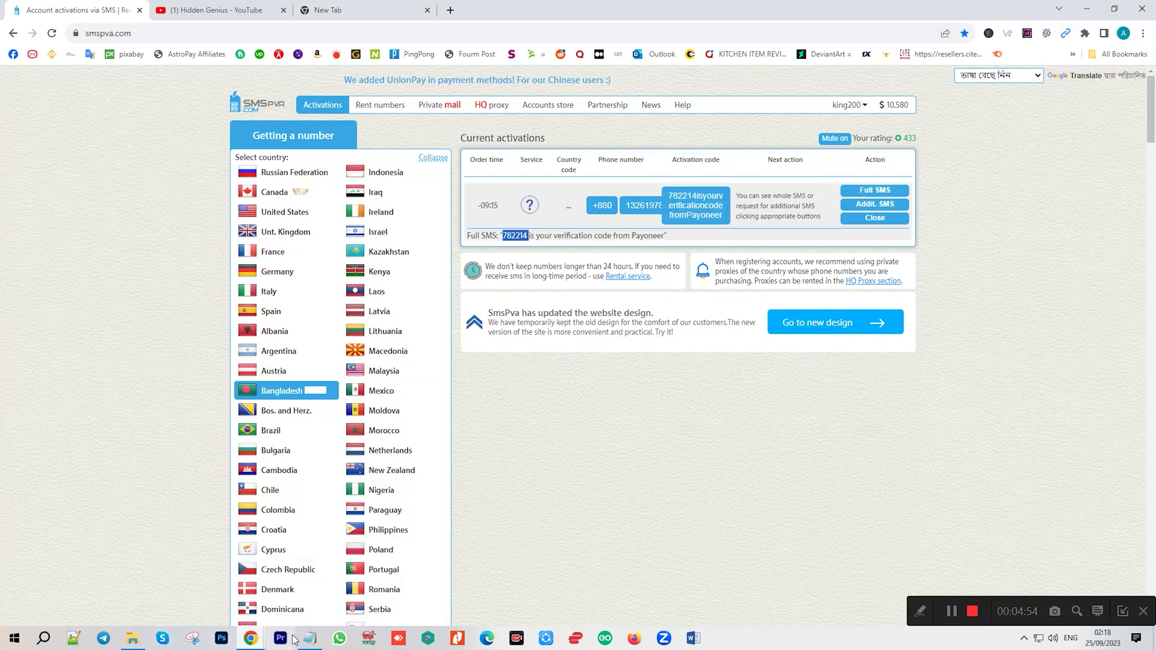
{"action": "mouse_move", "coordinate": [251, 637]}
{"action": "left_click", "coordinate": [311, 611]}
Paste the verification code and submit the Contact Details step.
{"action": "left_click", "coordinate": [359, 478]}
{"action": "key", "text": "ctrl+v"}
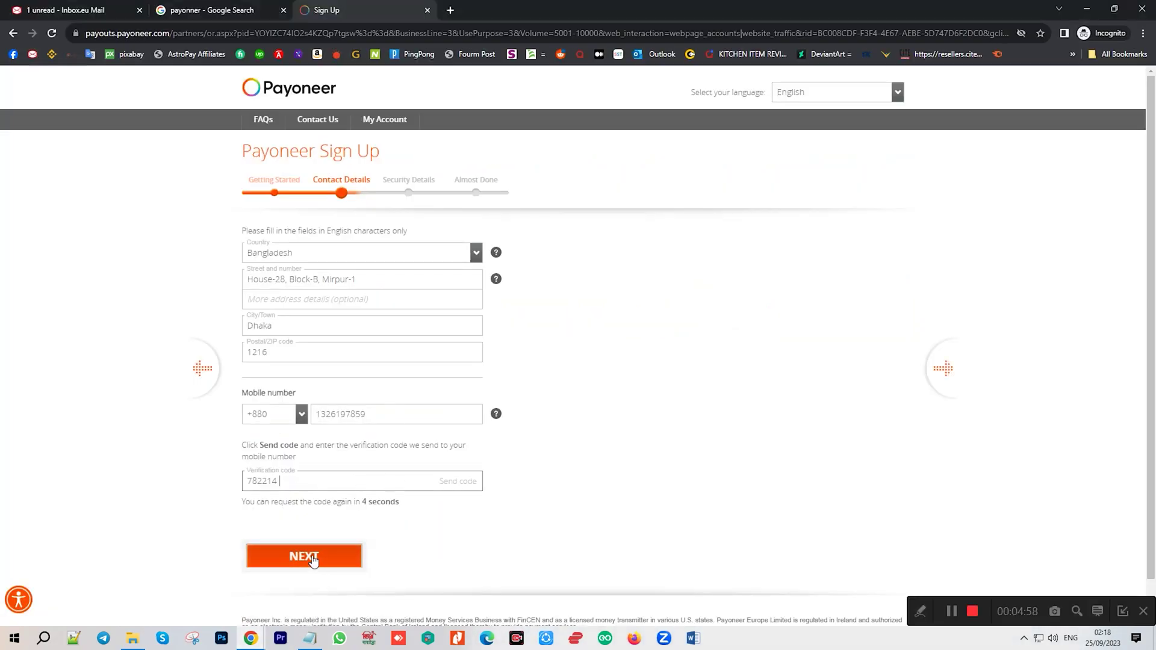
{"action": "left_click", "coordinate": [313, 558]}
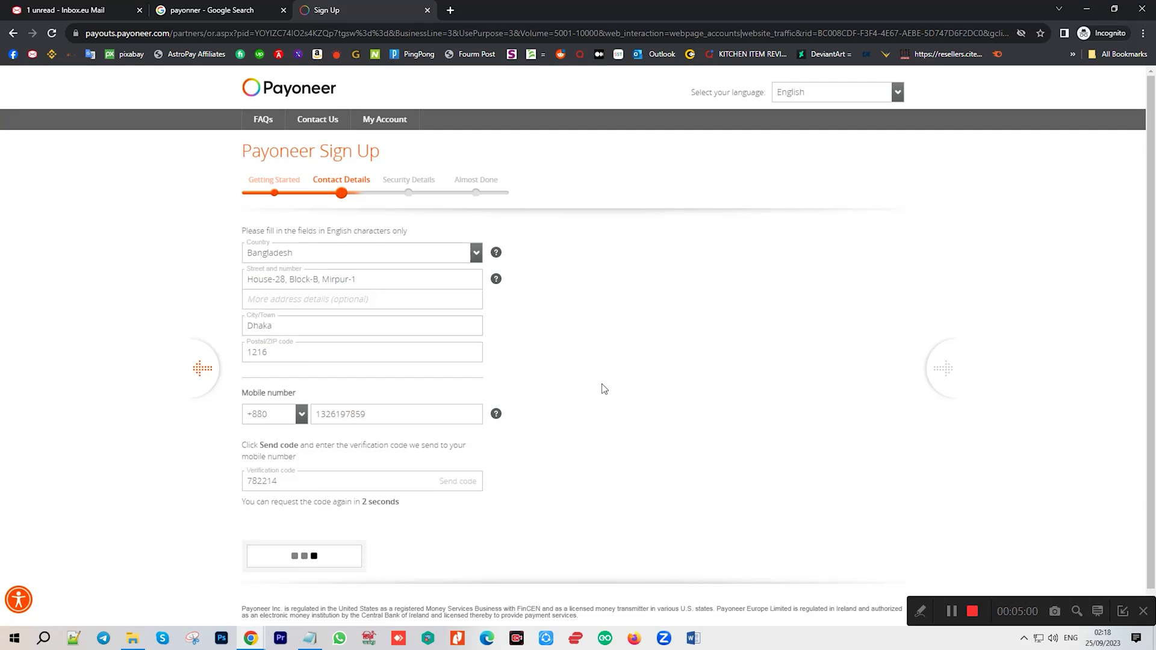
Enter the account password and confirm it in Re-enter password.
{"action": "left_click", "coordinate": [331, 277]}
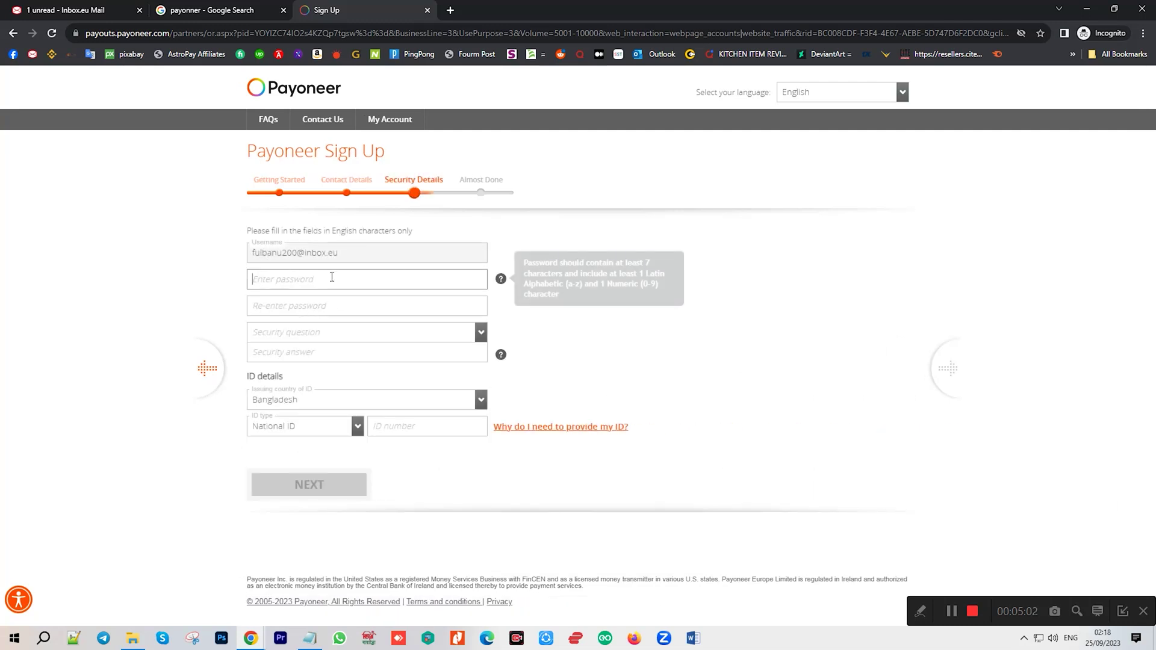
{"action": "type", "text": "•••"}
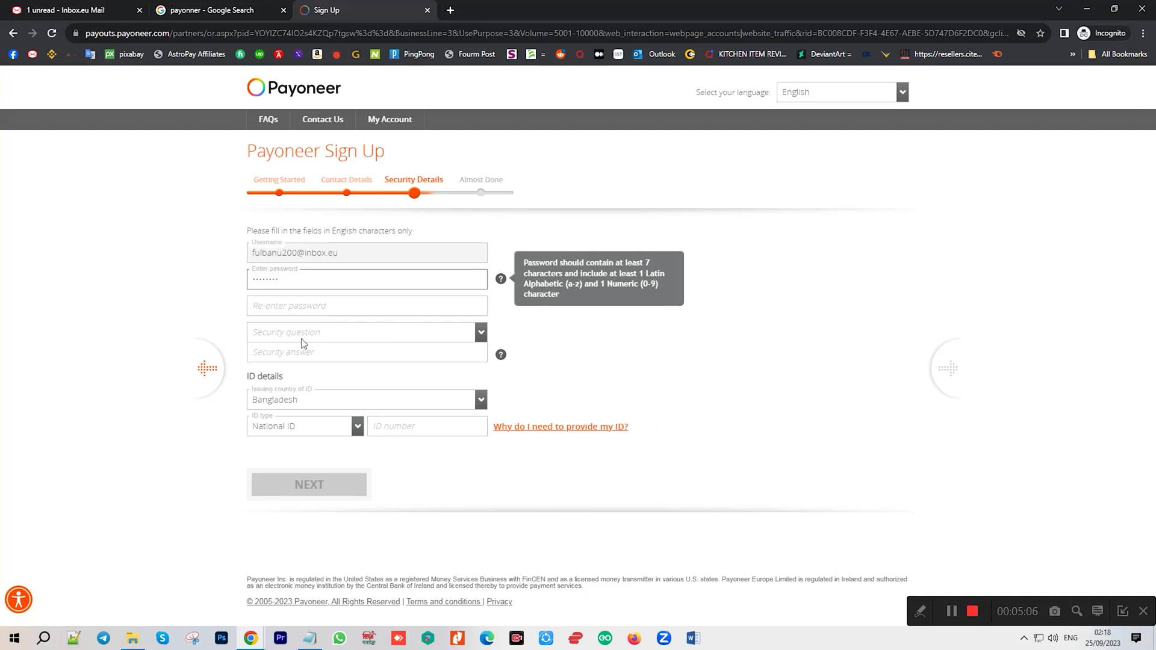
{"action": "left_click", "coordinate": [296, 307]}
{"action": "type", "text": "••••"}
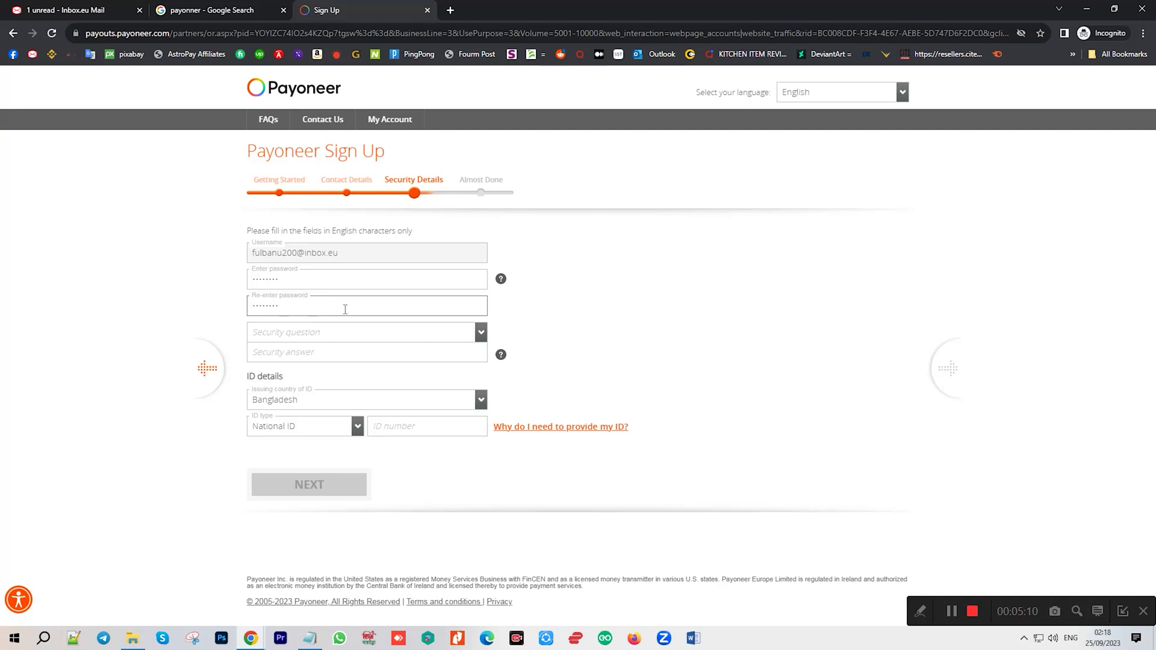
{"action": "left_click", "coordinate": [330, 339]}
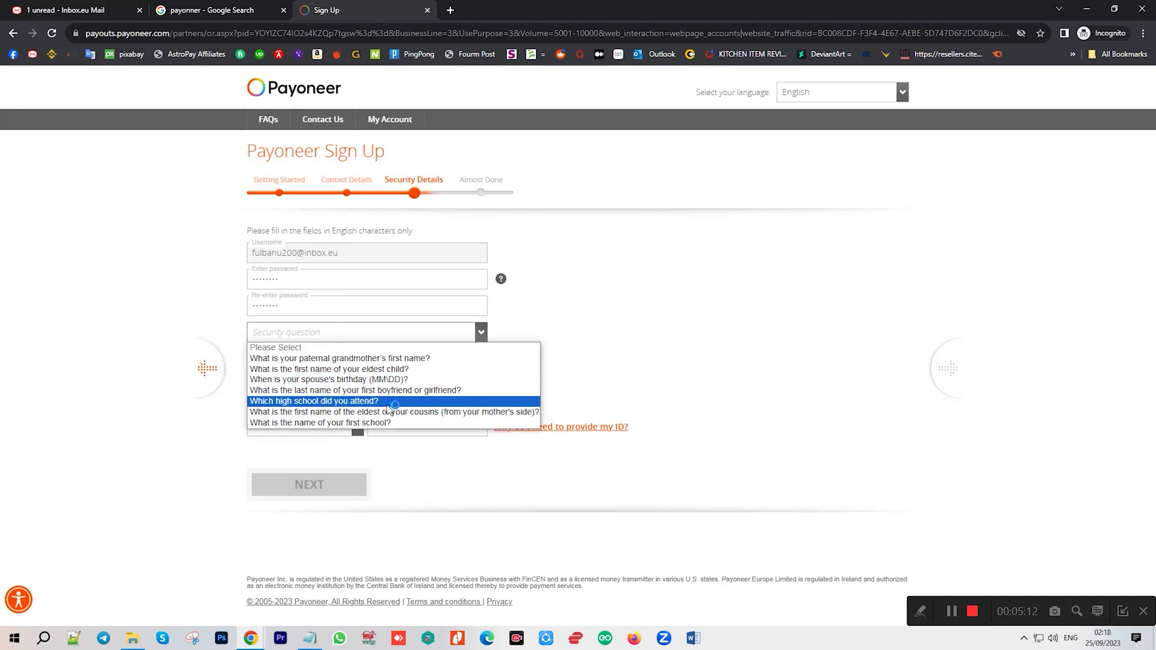
{"action": "left_click", "coordinate": [337, 401]}
{"action": "left_click", "coordinate": [320, 360]}
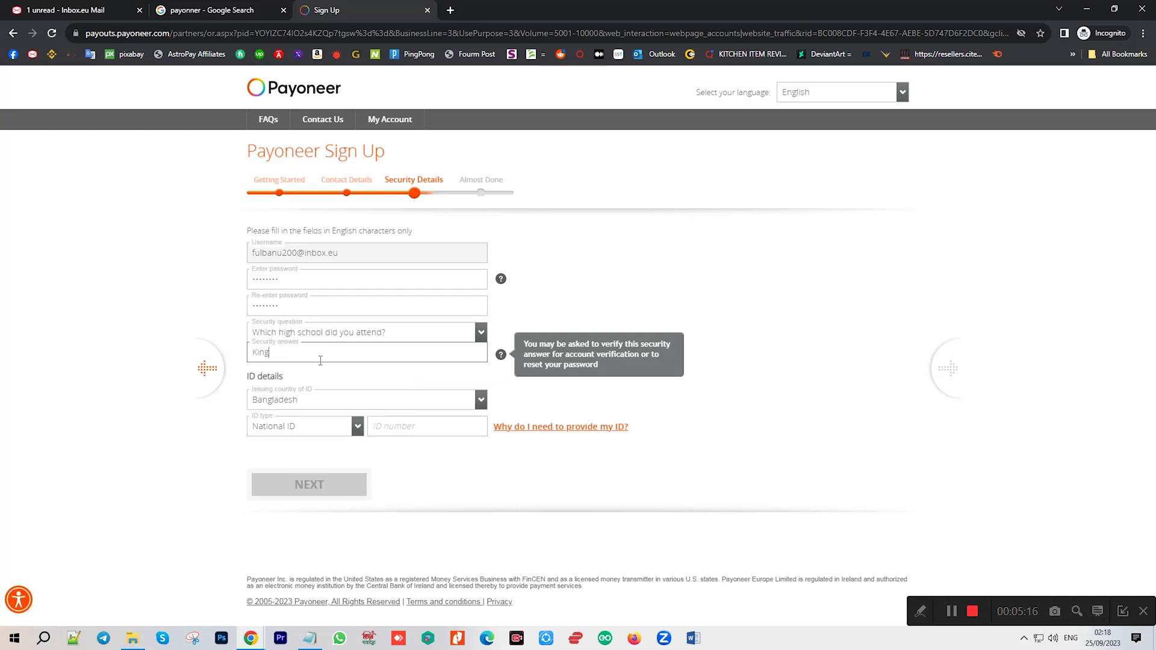
{"action": "left_click", "coordinate": [570, 390]}
{"action": "left_click", "coordinate": [267, 339]}
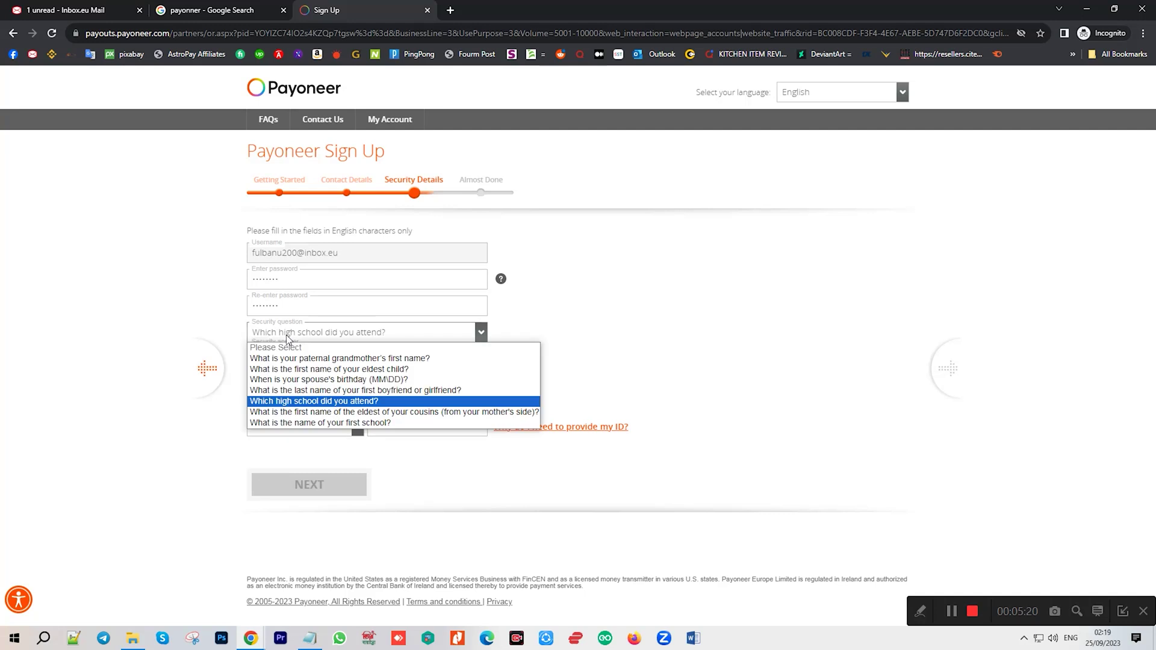
{"action": "left_click", "coordinate": [825, 299]}
{"action": "left_click", "coordinate": [282, 357]}
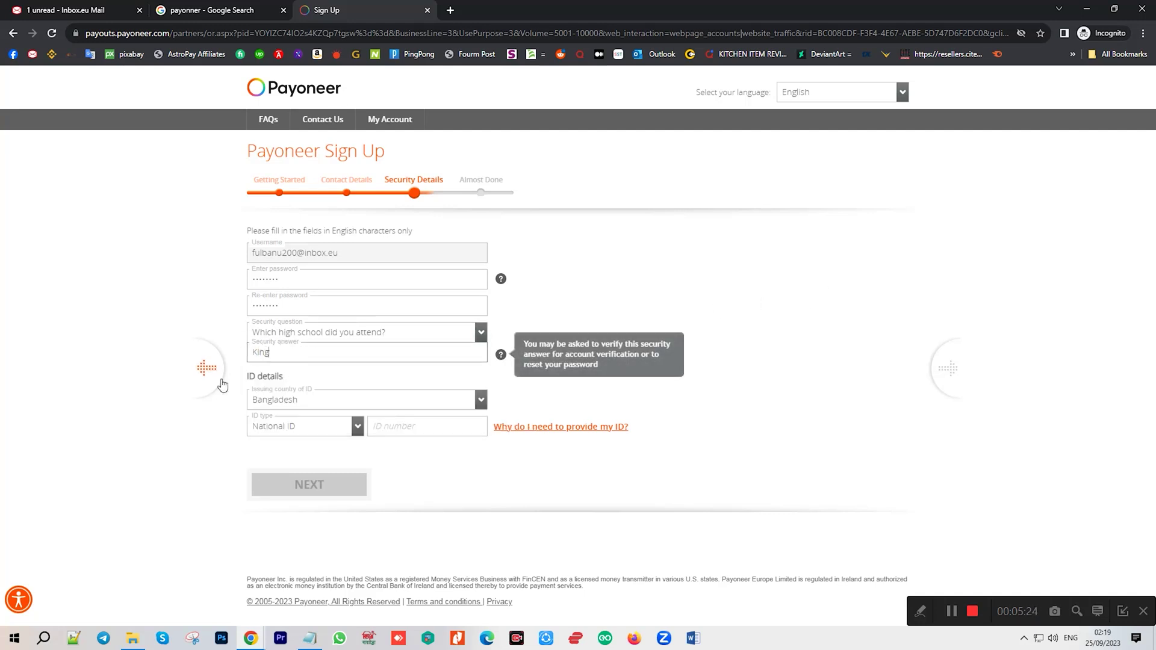
{"action": "double_click", "coordinate": [272, 354]}
{"action": "left_click", "coordinate": [529, 385]}
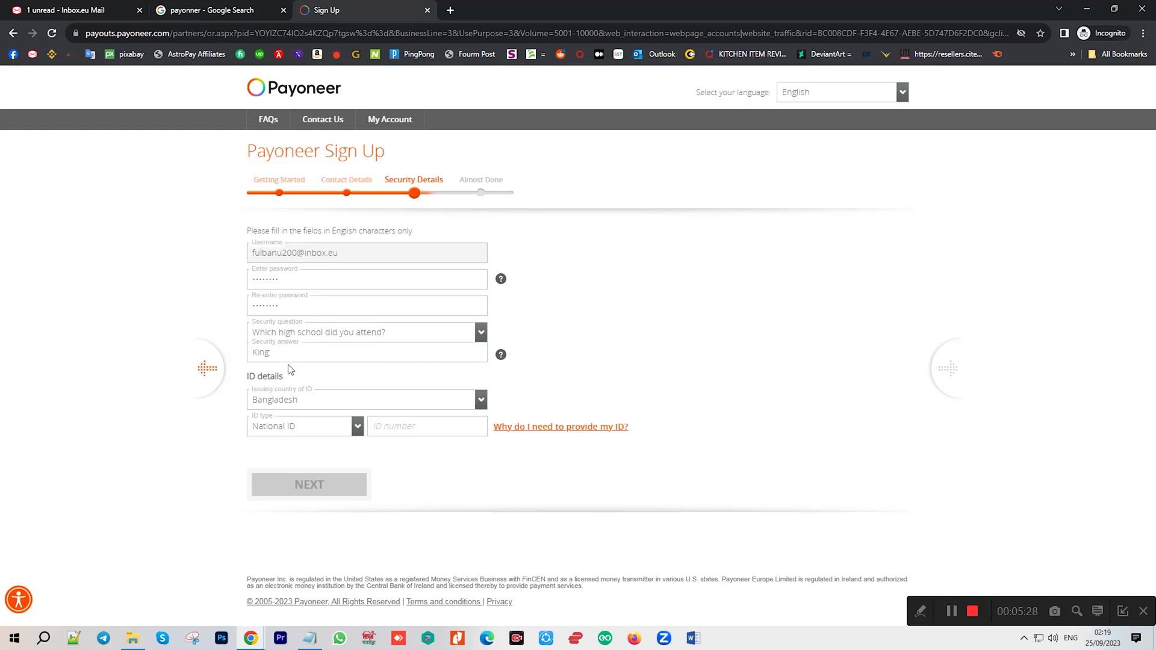
{"action": "double_click", "coordinate": [269, 354]}
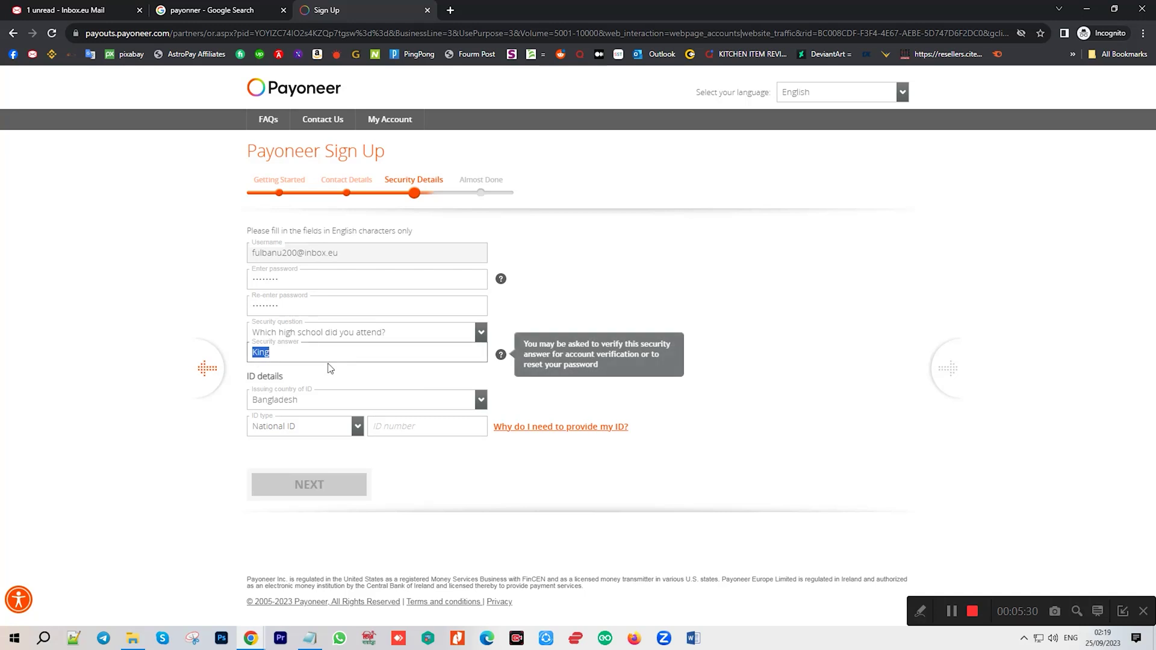
{"action": "left_click", "coordinate": [281, 429]}
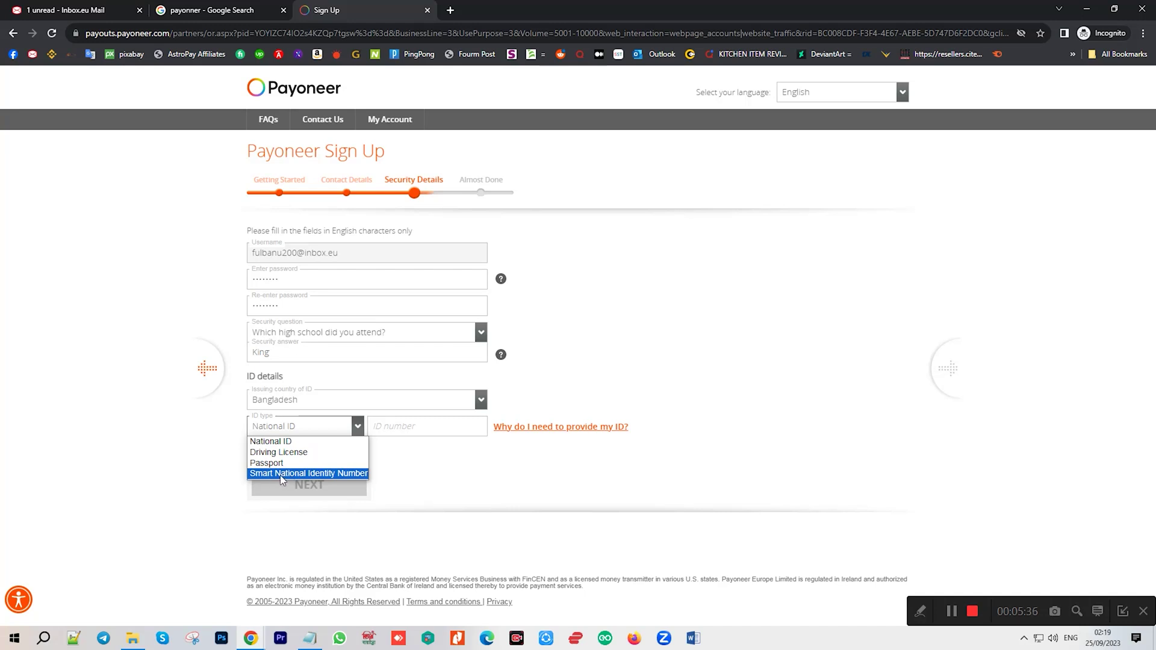
Set ID type to Smart National Identity Number and paste the national ID number from the notes.
{"action": "left_click", "coordinate": [280, 474]}
{"action": "left_click", "coordinate": [425, 426]}
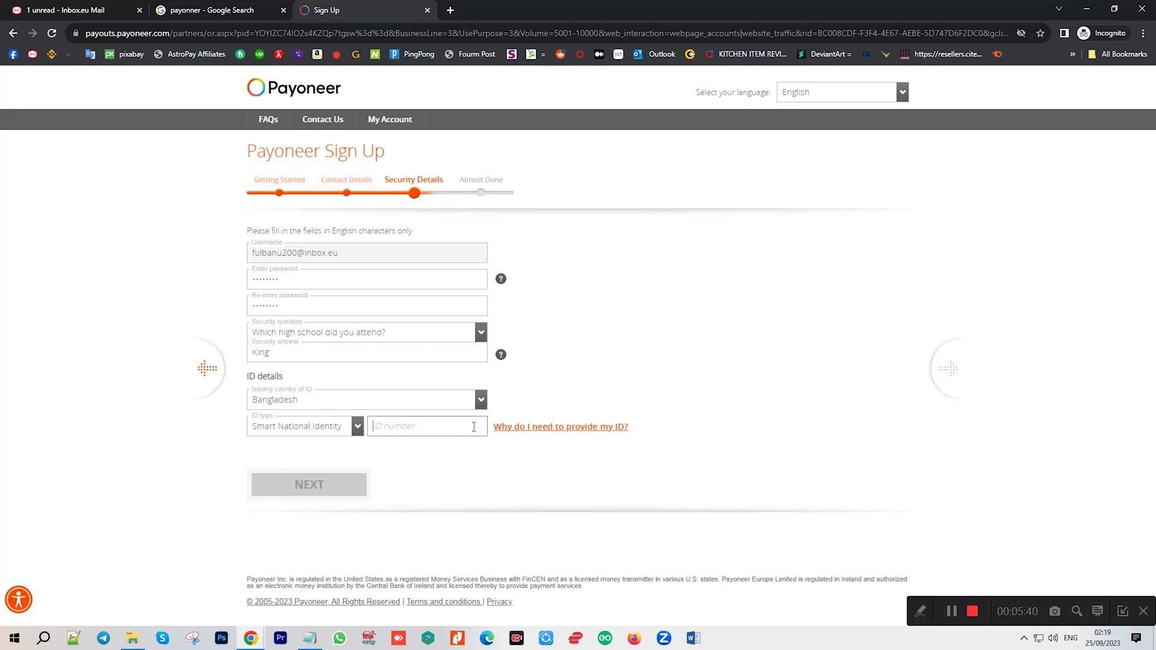
{"action": "left_click", "coordinate": [310, 639]}
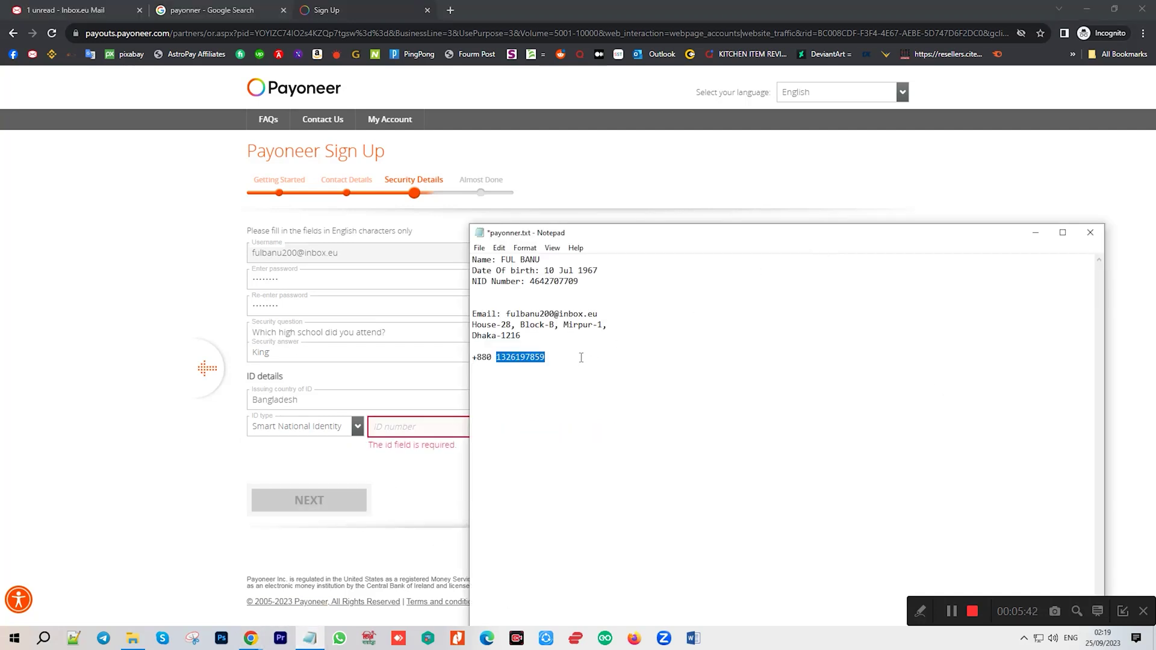
{"action": "double_click", "coordinate": [572, 278]}
{"action": "key", "text": "ctrl+c"}
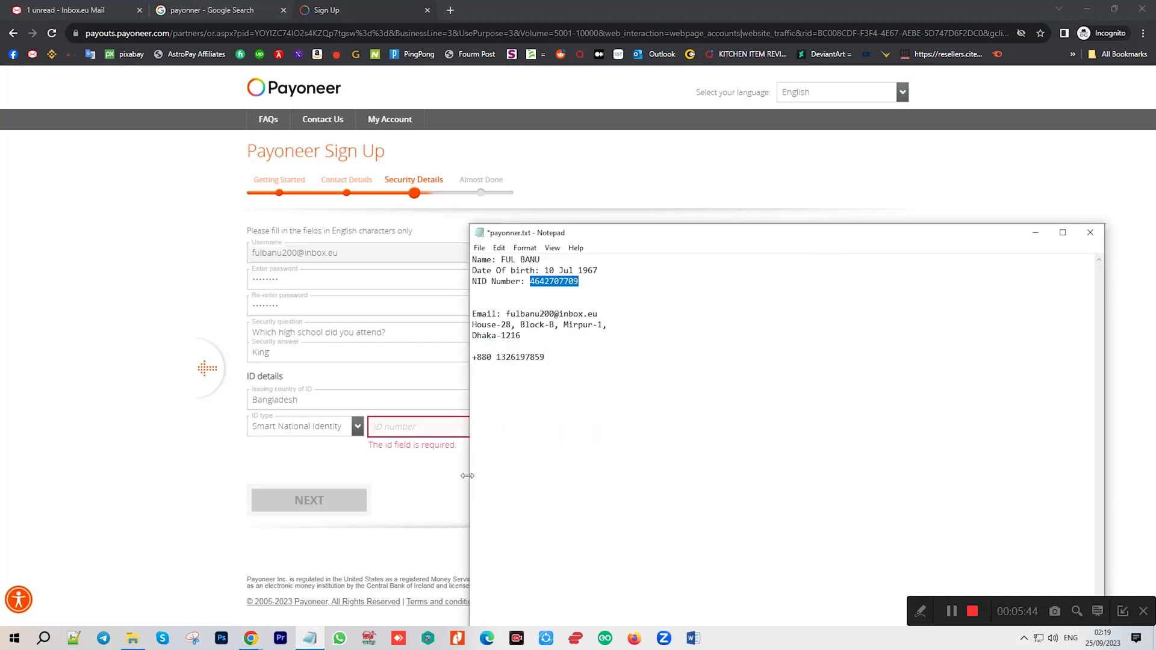
{"action": "left_click", "coordinate": [429, 421]}
{"action": "key", "text": "ctrl+v"}
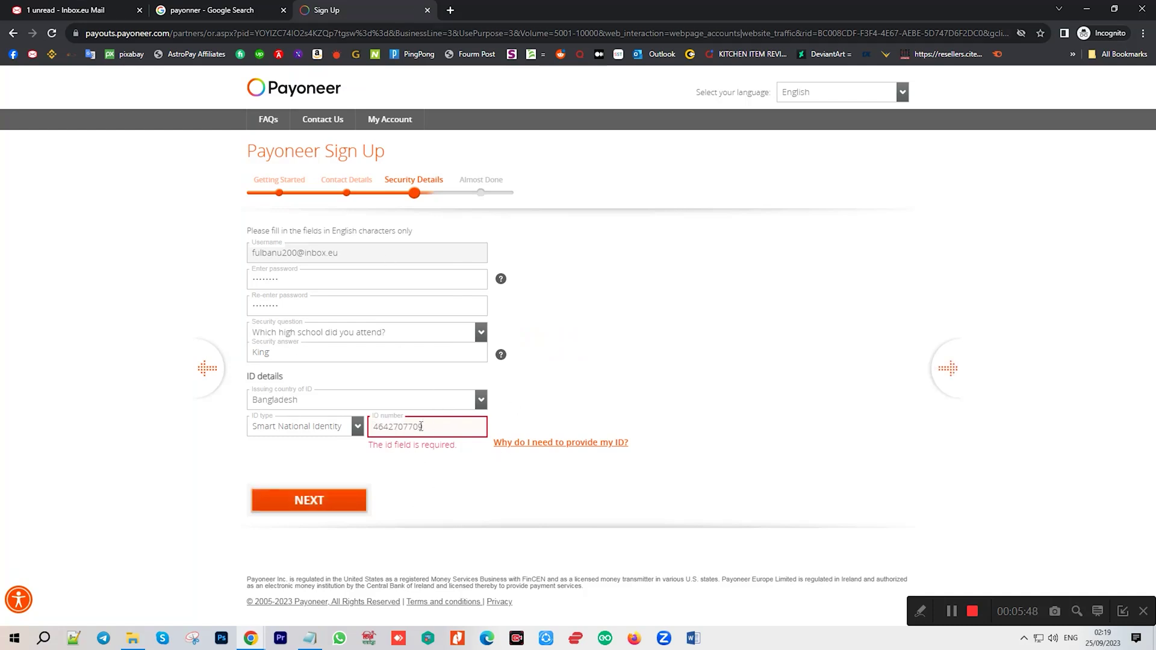
{"action": "left_click", "coordinate": [584, 420]}
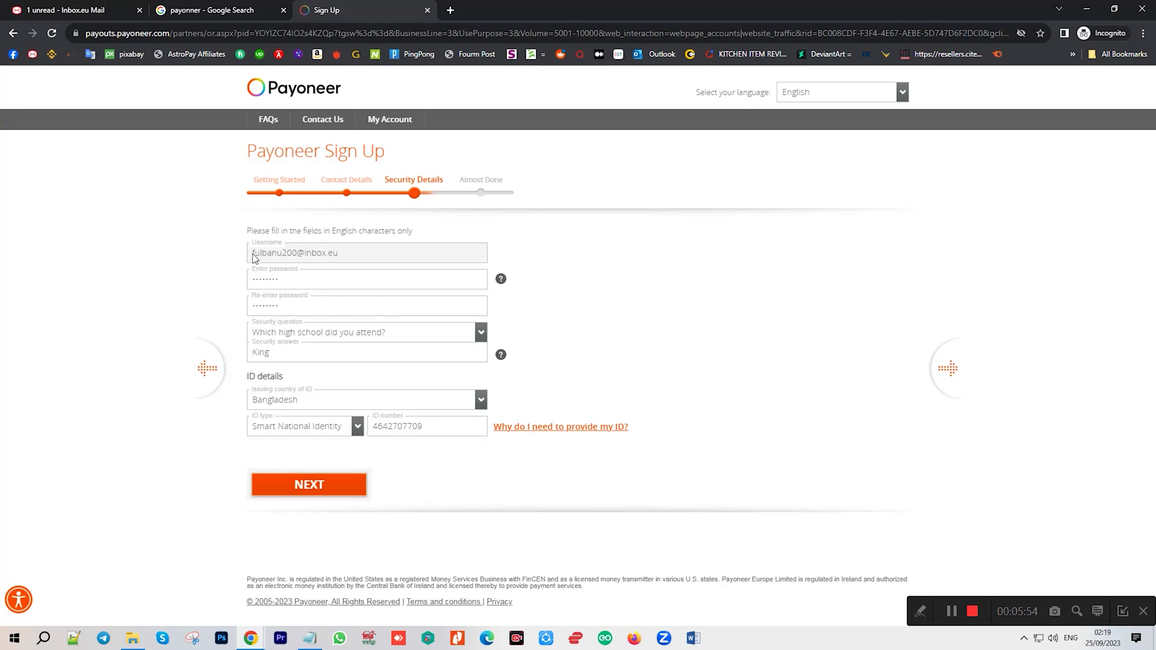
Recheck the username and ID type, then submit Security Details.
{"action": "left_click_drag", "start_coordinate": [253, 257], "coordinate": [348, 258]}
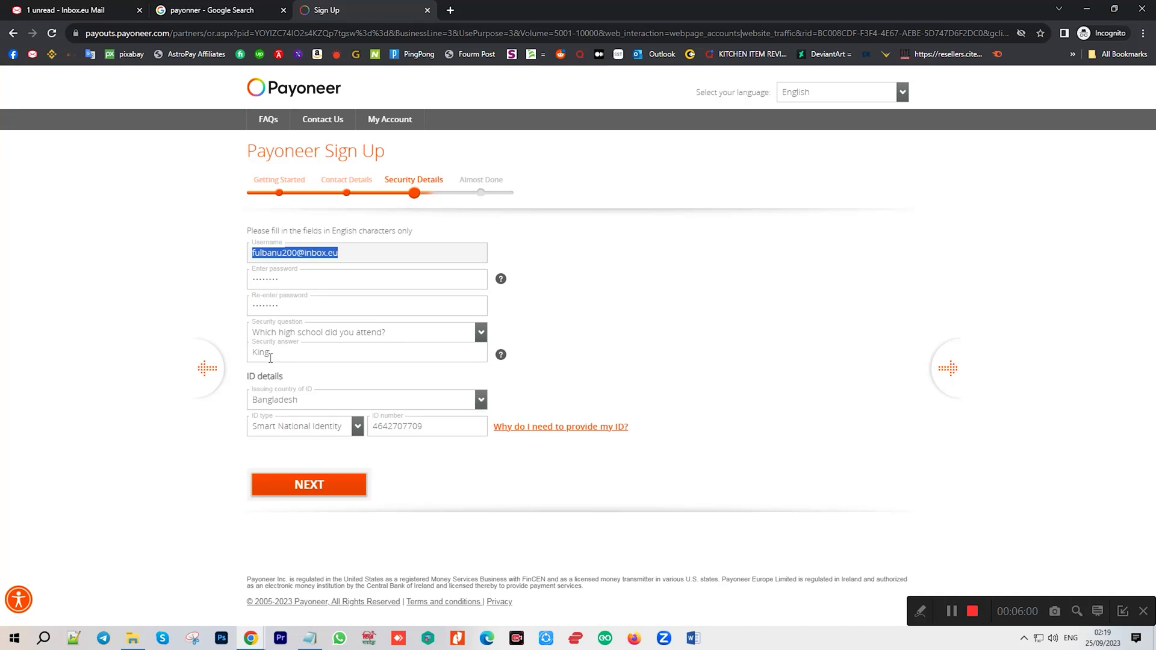
{"action": "left_click", "coordinate": [286, 431]}
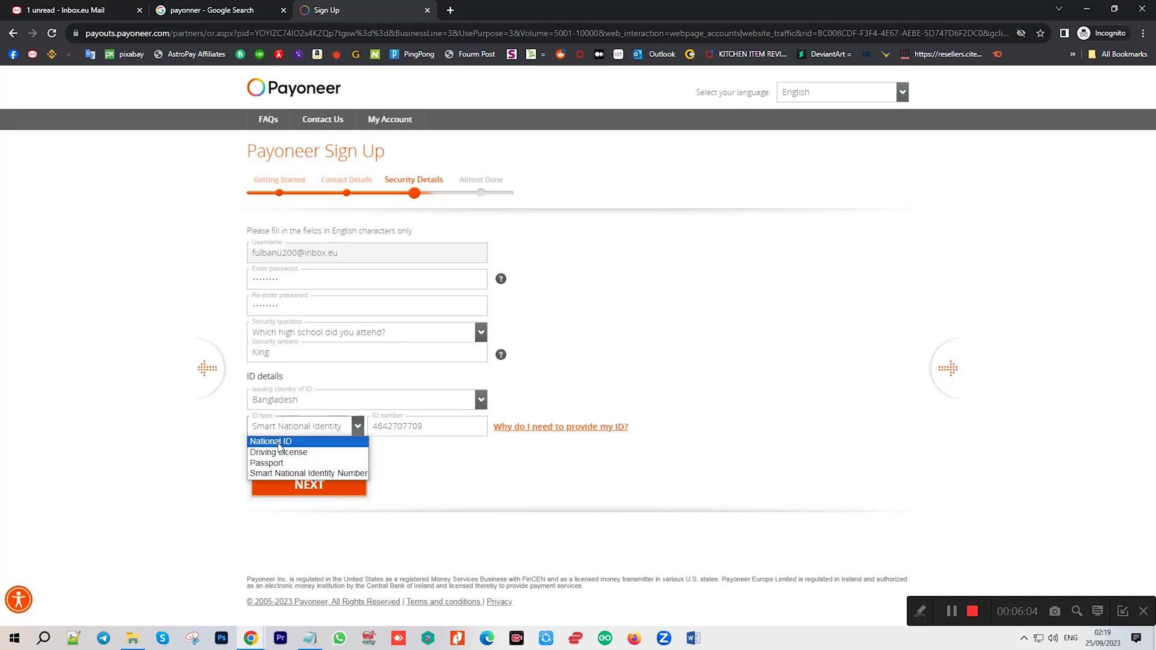
{"action": "left_click", "coordinate": [328, 473]}
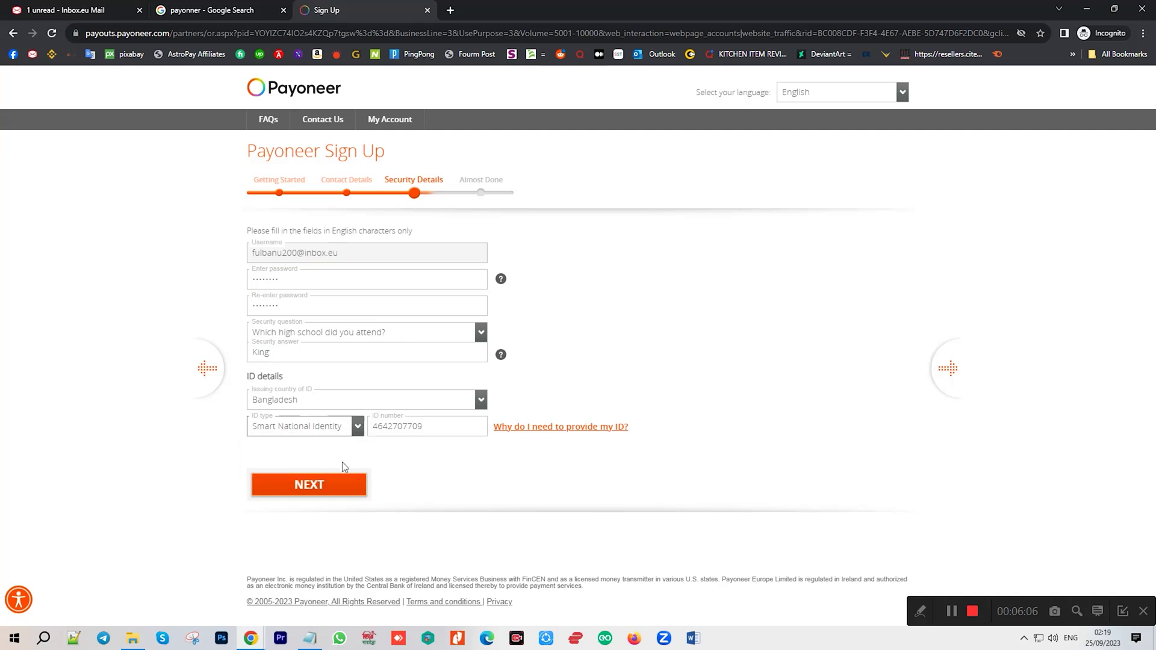
{"action": "left_click", "coordinate": [309, 489]}
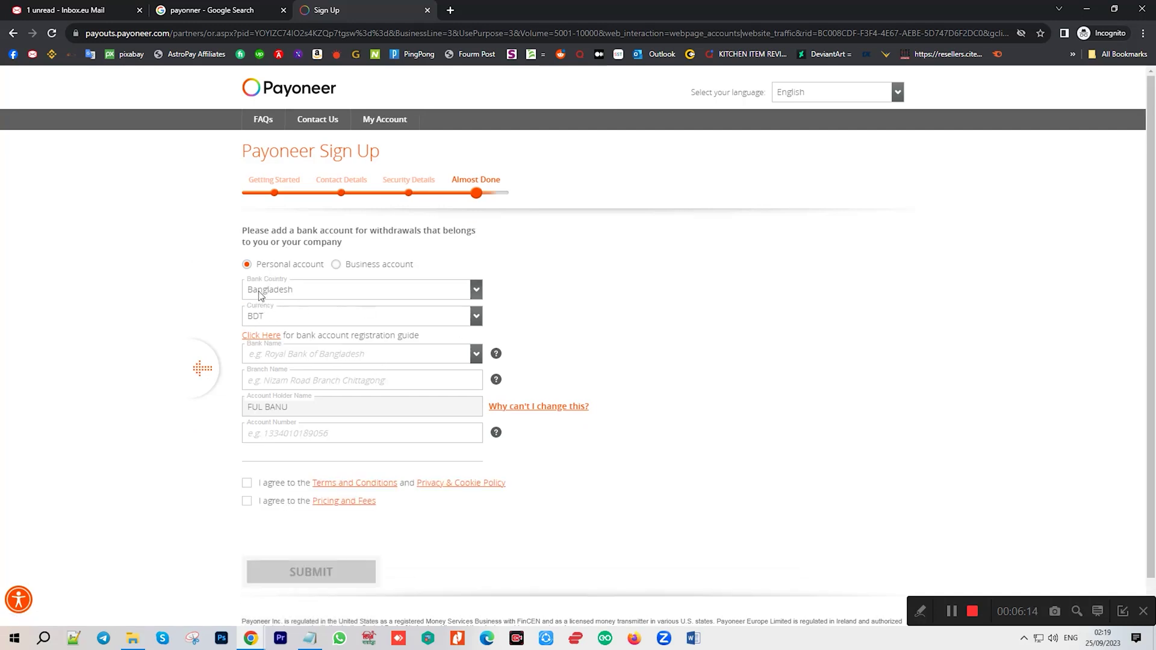
Set the withdrawal account currency to USD and the bank to ALARAFAH ISLAMI BANK LTD.
{"action": "left_click", "coordinate": [279, 322]}
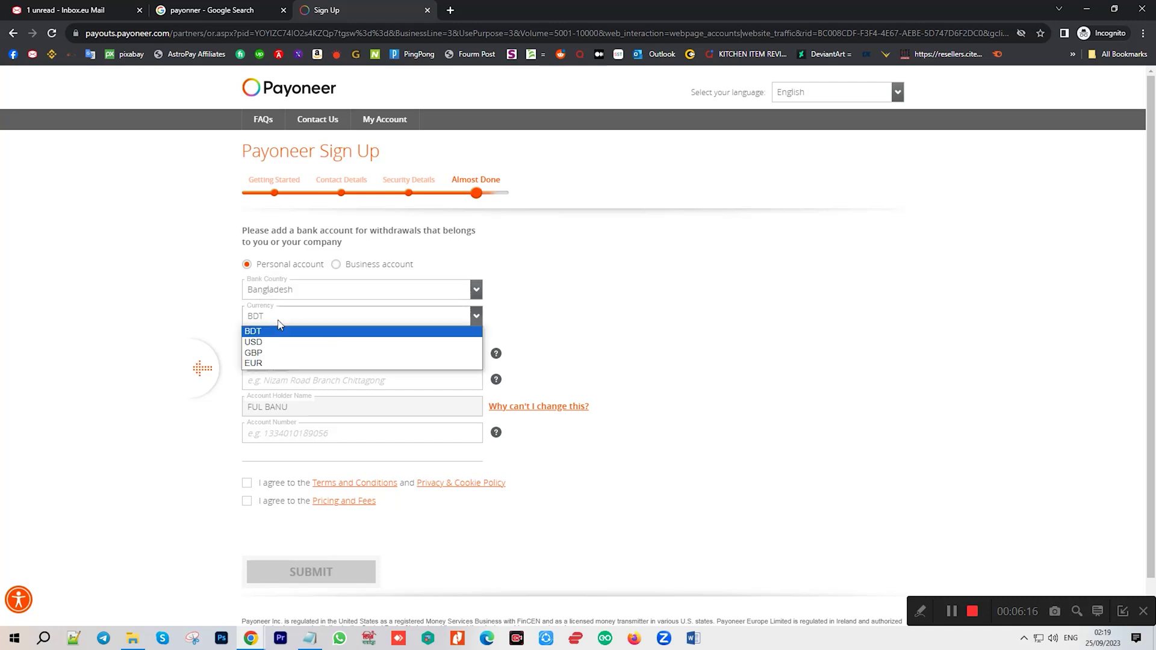
{"action": "left_click", "coordinate": [269, 347]}
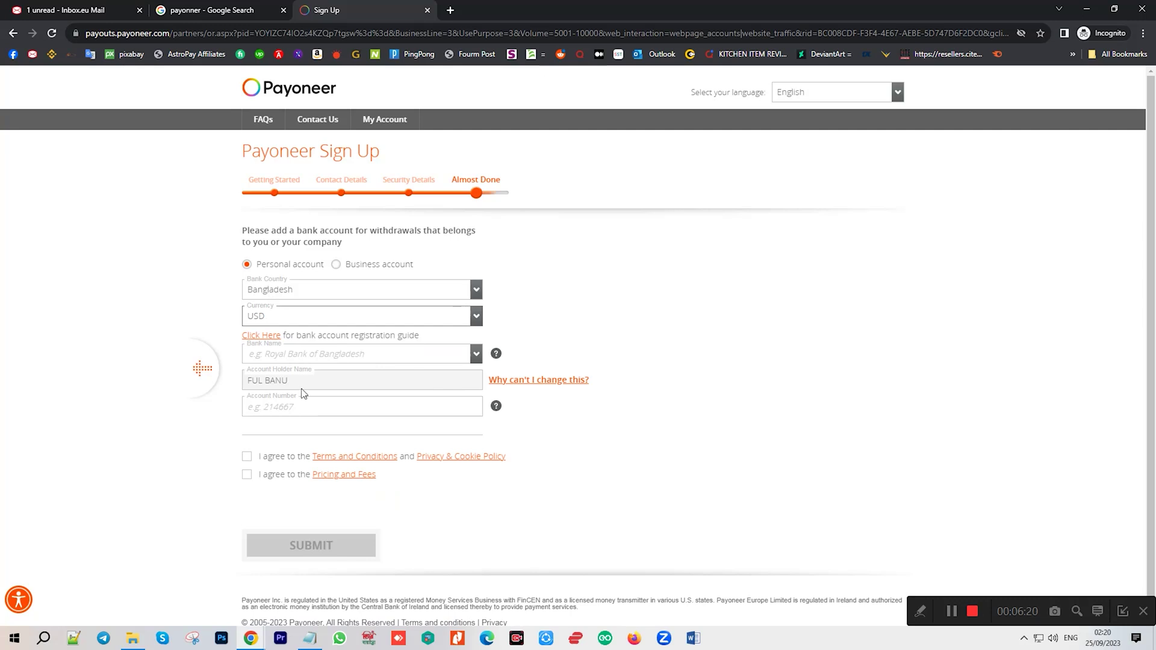
{"action": "left_click", "coordinate": [285, 359]}
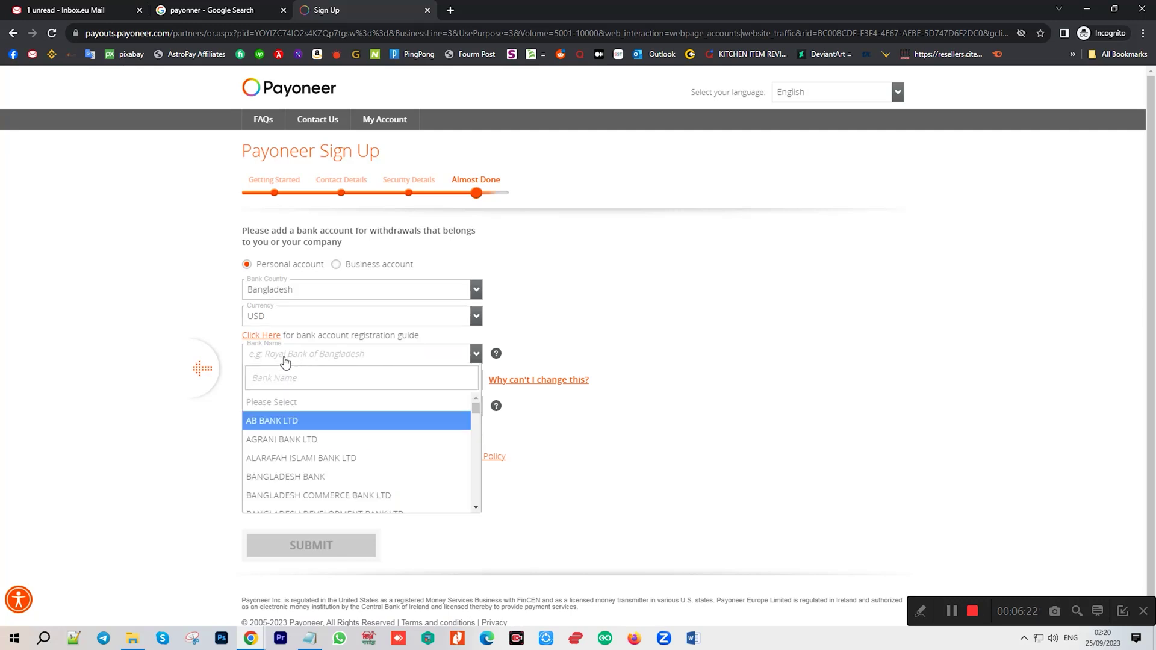
{"action": "left_click", "coordinate": [589, 351]}
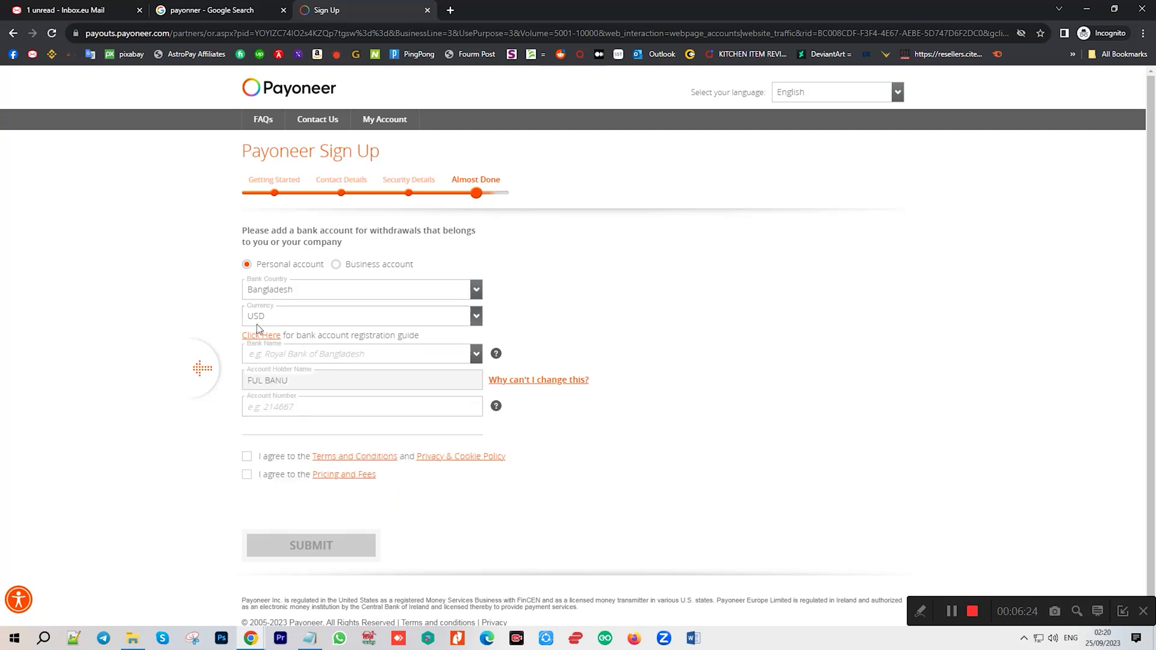
{"action": "left_click", "coordinate": [296, 356]}
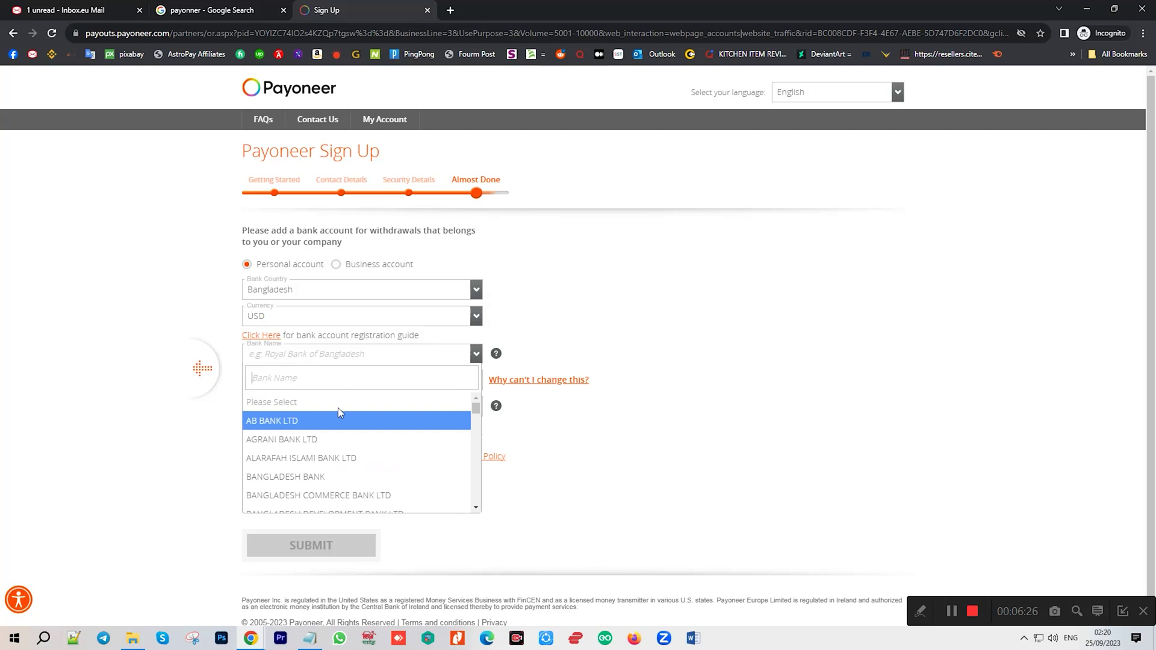
{"action": "type", "text": "a"}
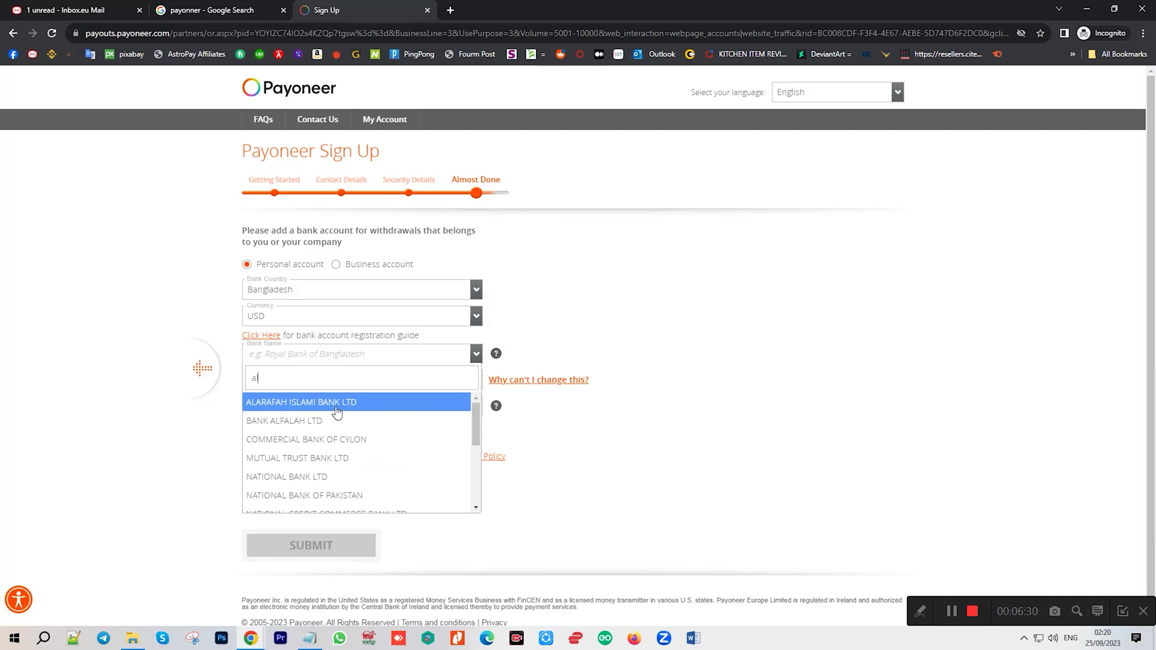
{"action": "left_click", "coordinate": [337, 403]}
Confirm the chosen bank, focus the Account Number field, and select the bank statement PDF in Downloads.
{"action": "left_click", "coordinate": [315, 410]}
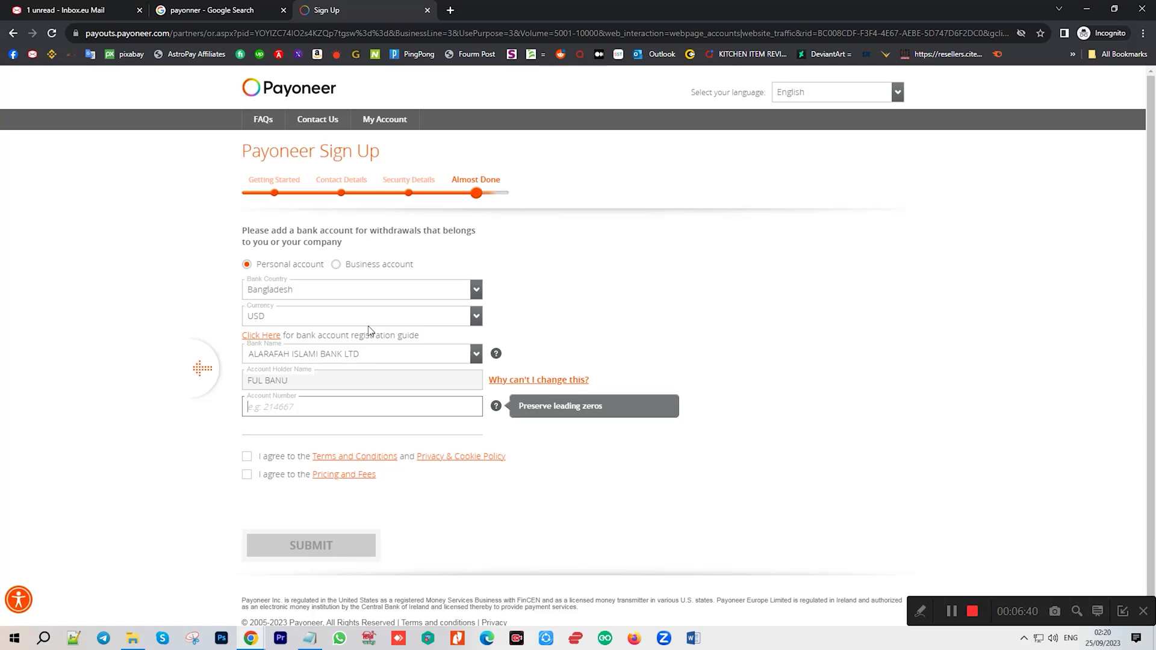
{"action": "left_click", "coordinate": [289, 360]}
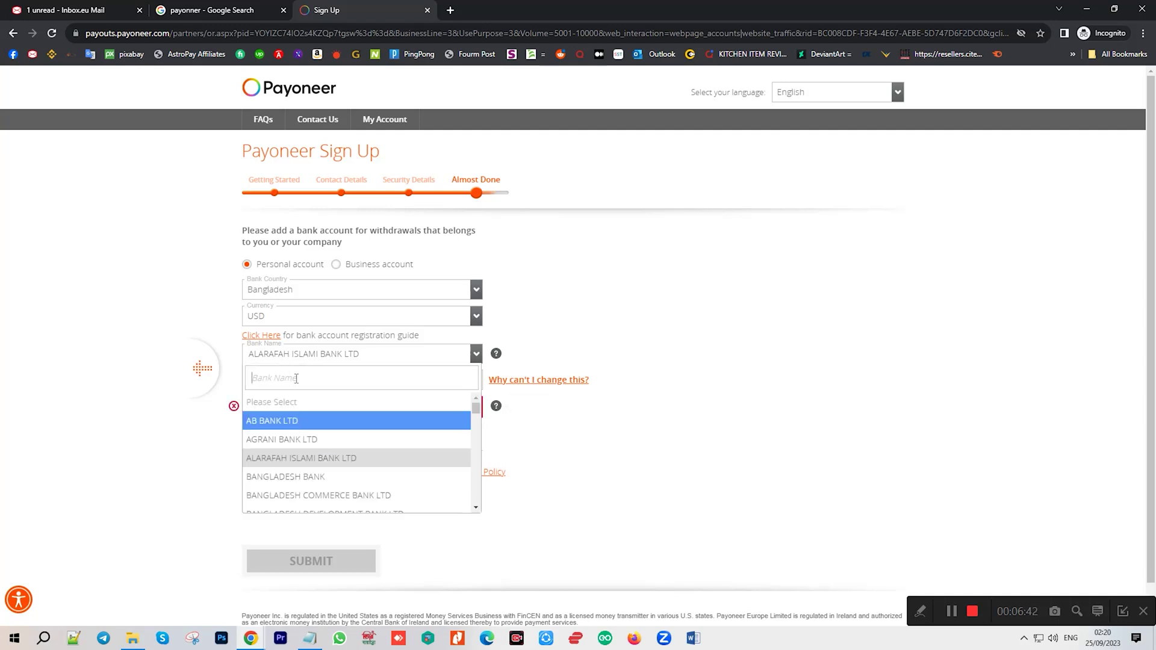
{"action": "left_click", "coordinate": [564, 363]}
{"action": "left_click", "coordinate": [288, 407]}
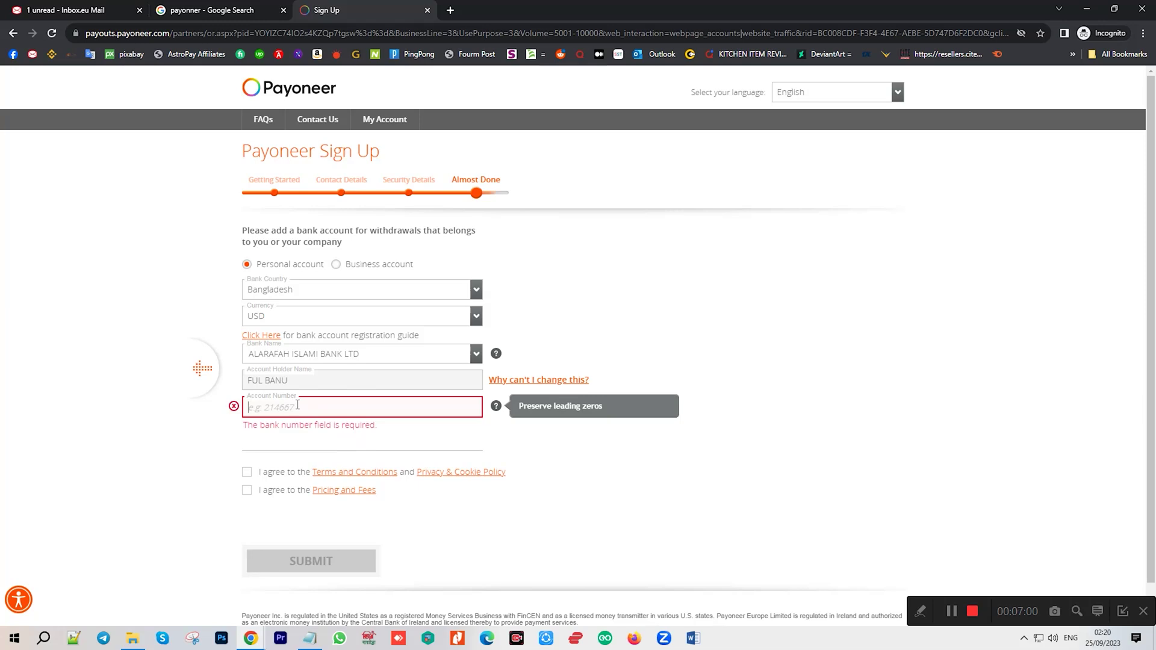
{"action": "left_click", "coordinate": [133, 638]}
{"action": "left_click", "coordinate": [151, 166]}
Open the bank statement PDF, copy its account number, and return to the Payoneer sign-up window.
{"action": "key", "text": "Return"}
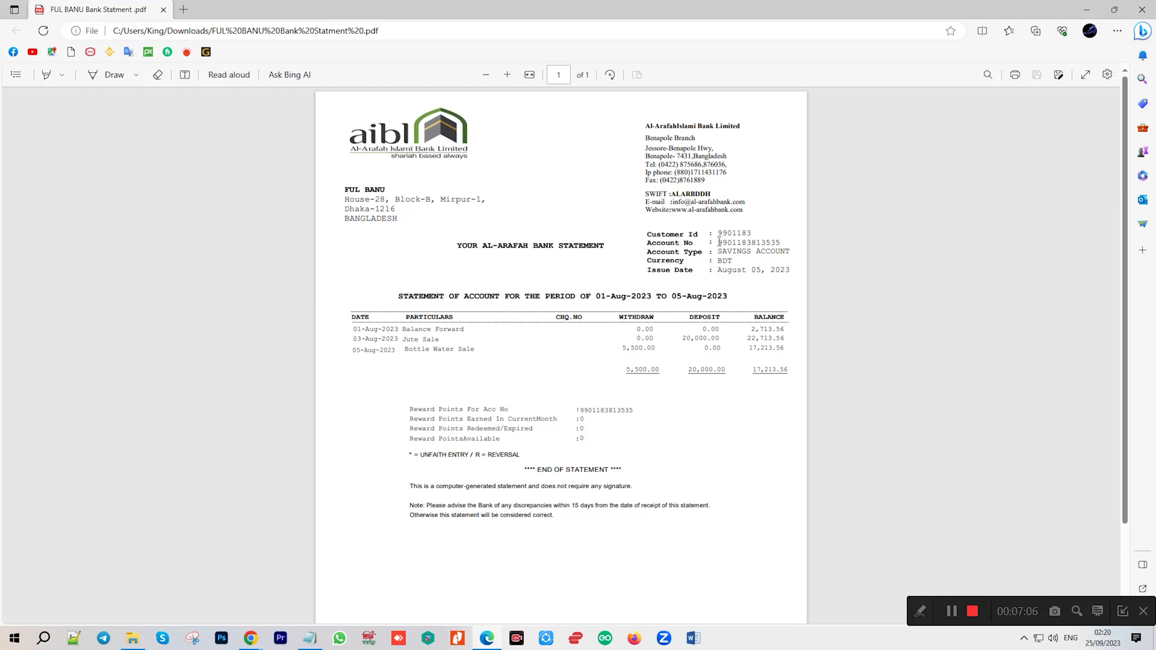
{"action": "left_click_drag", "start_coordinate": [718, 242], "coordinate": [783, 244]}
{"action": "key", "text": "ctrl+c"}
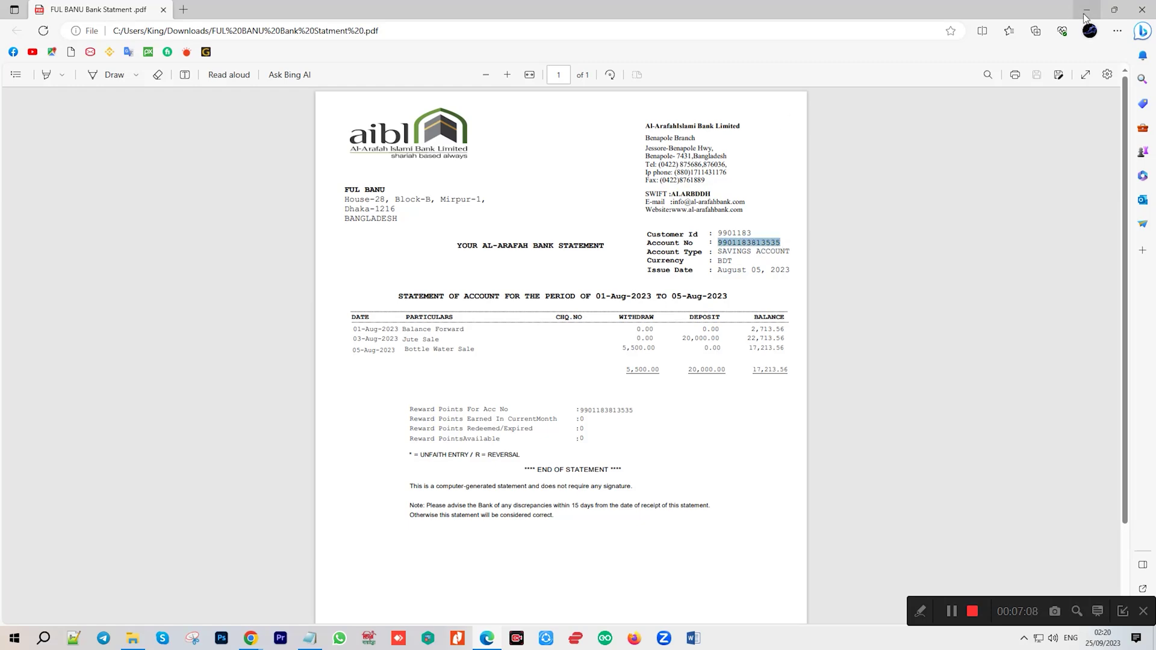
{"action": "left_click", "coordinate": [1086, 12]}
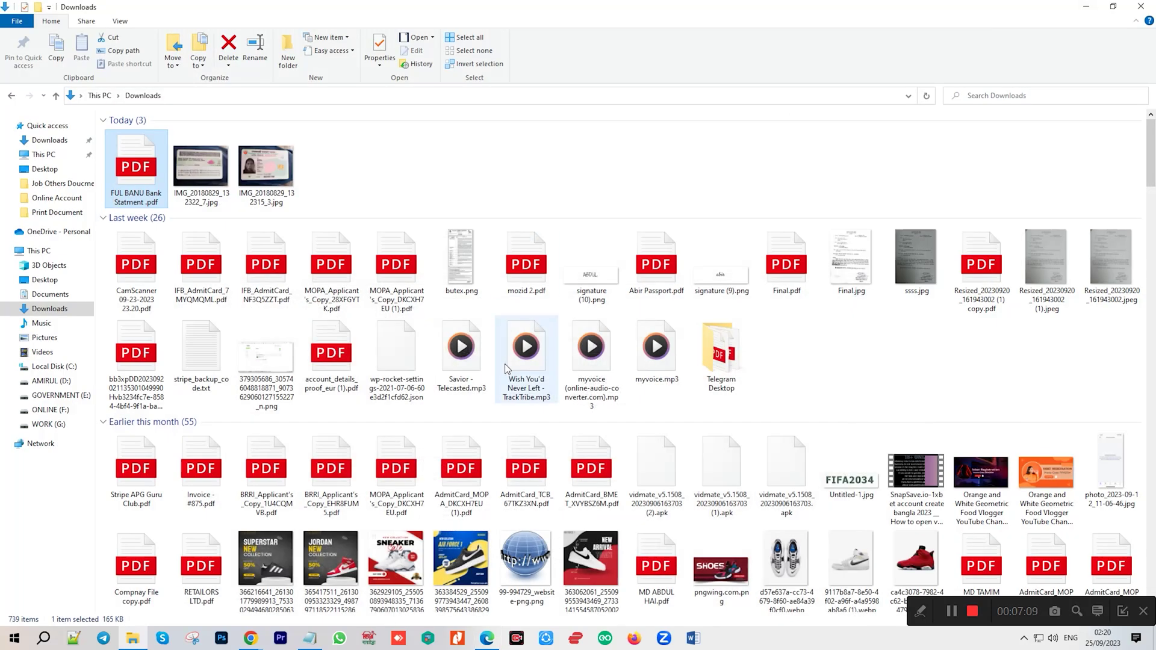
{"action": "left_click", "coordinate": [251, 640]}
Paste the bank account number and accept the terms, privacy policy and pricing agreements.
{"action": "left_click", "coordinate": [313, 587]}
{"action": "key", "text": "ctrl+v"}
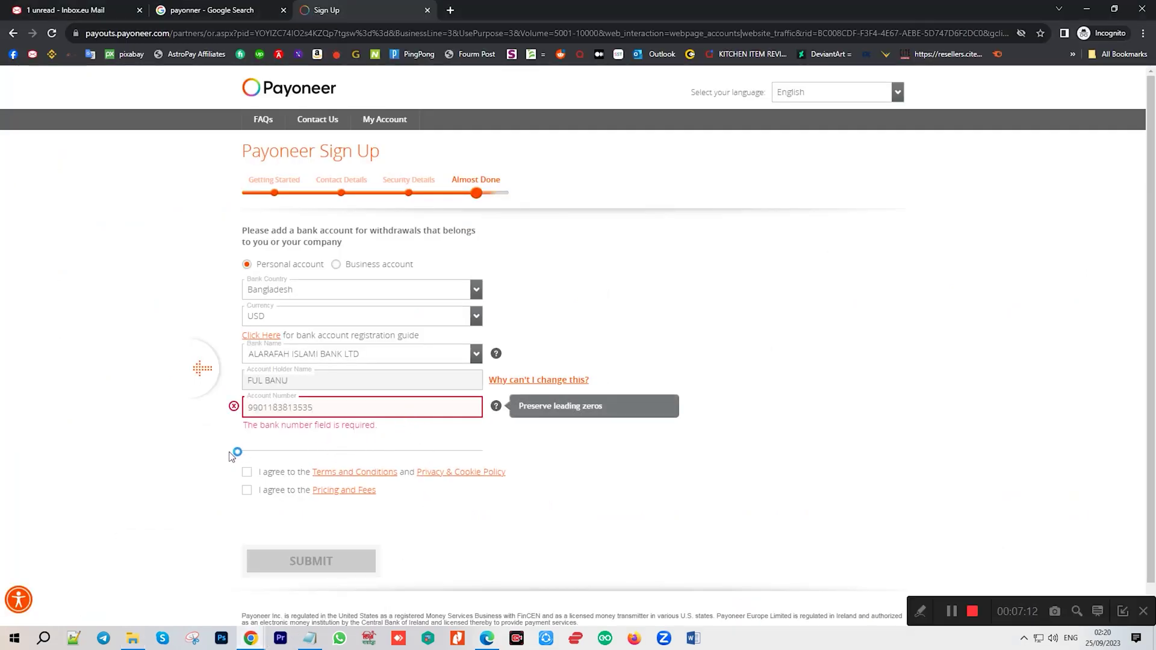
{"action": "left_click", "coordinate": [247, 476]}
{"action": "left_click", "coordinate": [246, 456]}
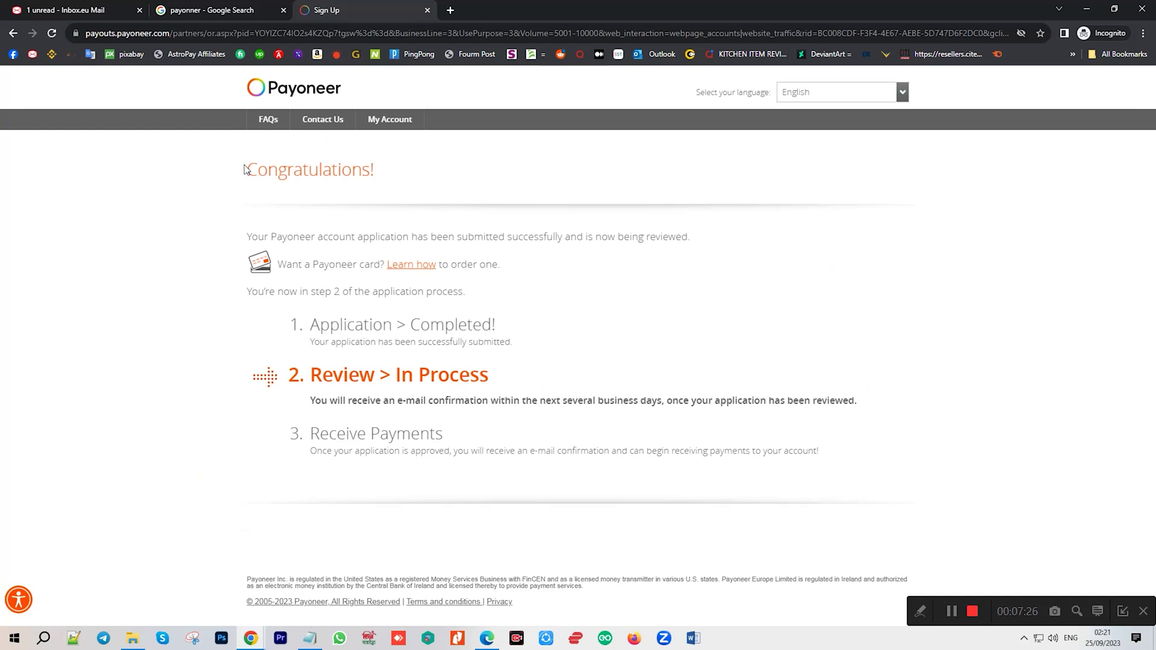
Leave the Congratulations page for the inbox.eu mailbox and keep using its free trial.
{"action": "left_click_drag", "start_coordinate": [245, 169], "coordinate": [422, 173]}
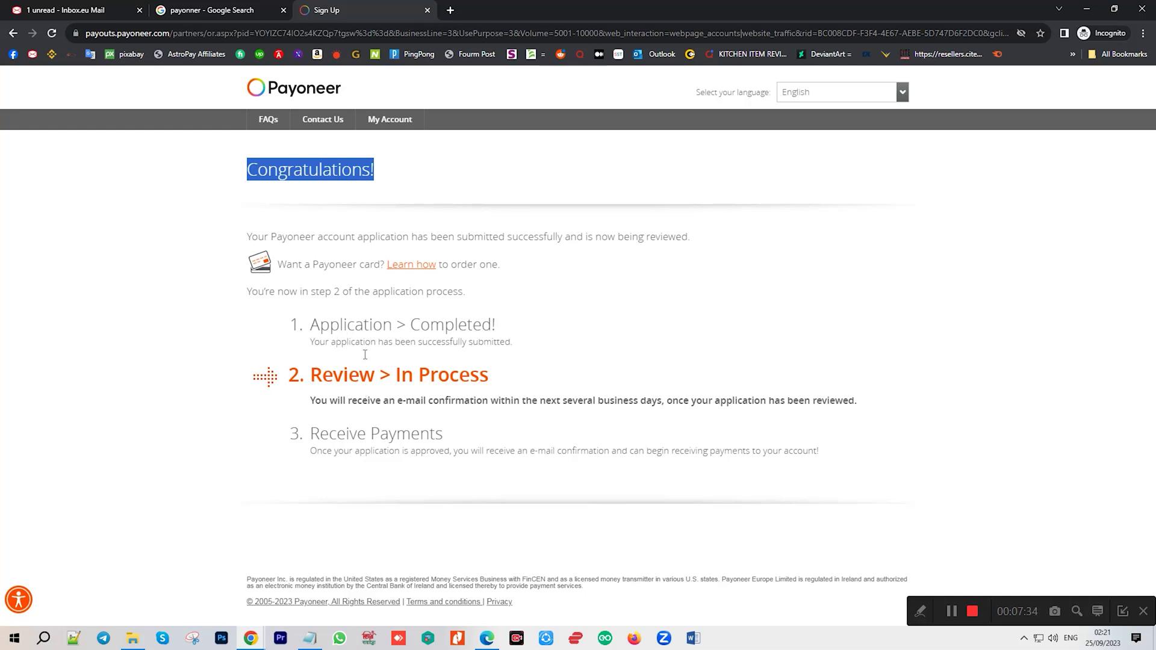
{"action": "left_click", "coordinate": [15, 7]}
{"action": "left_click", "coordinate": [613, 414]}
Refresh the inbox and check the Sent folder for new mail.
{"action": "left_click", "coordinate": [66, 173]}
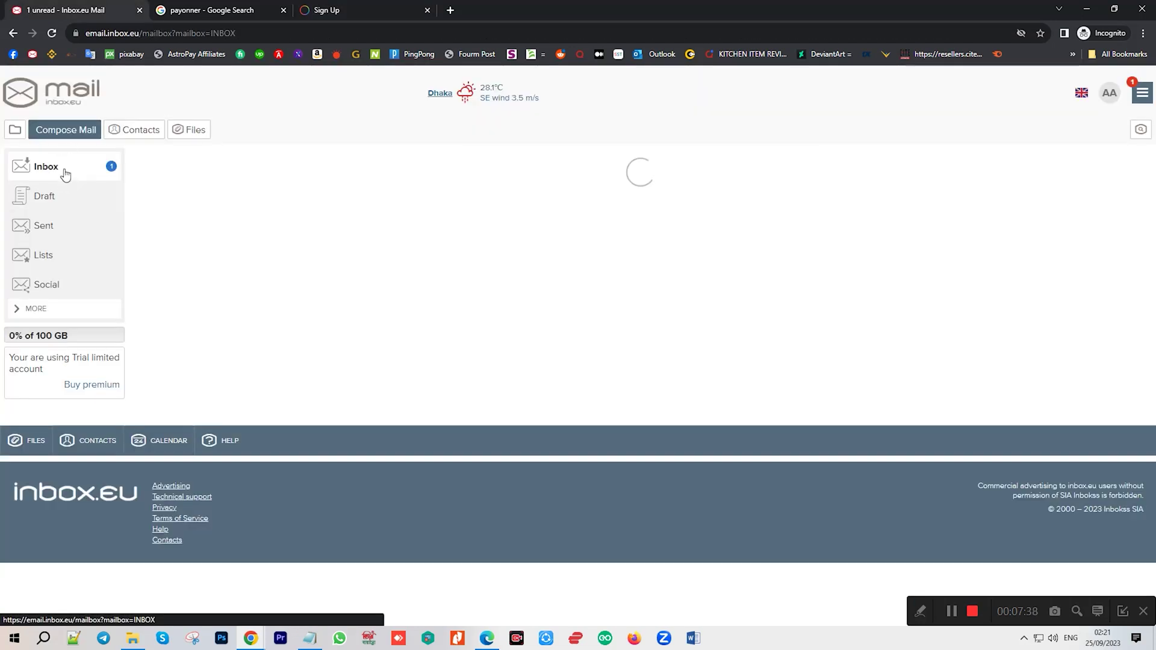
{"action": "left_click", "coordinate": [66, 173]}
{"action": "left_click", "coordinate": [67, 173]}
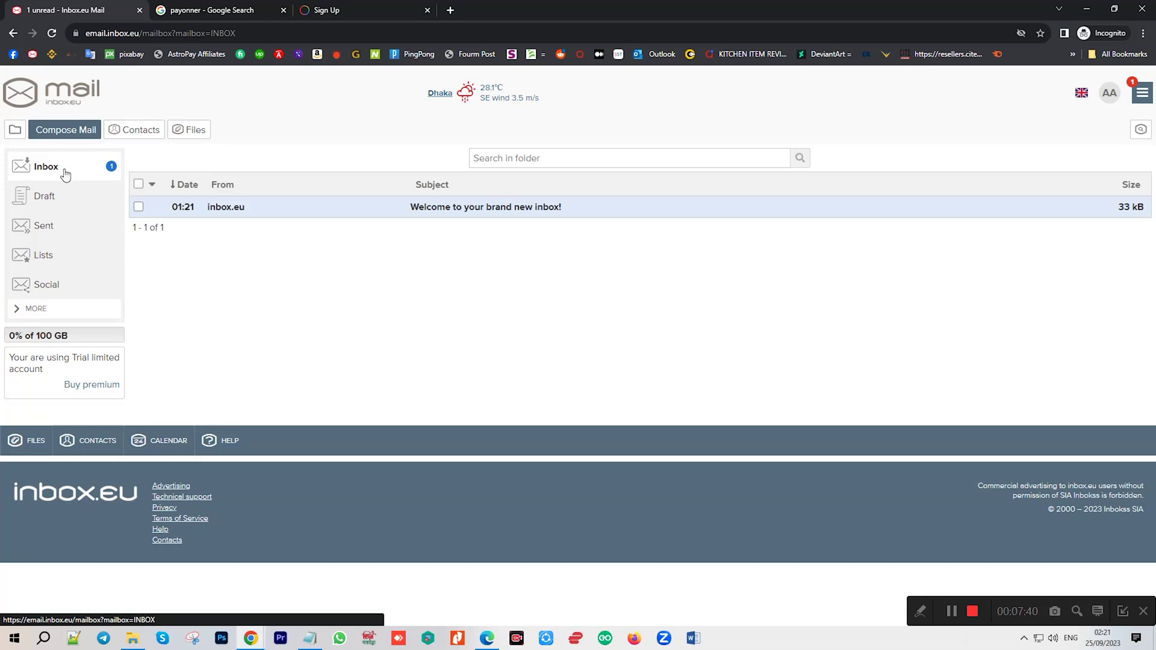
{"action": "left_click", "coordinate": [51, 233]}
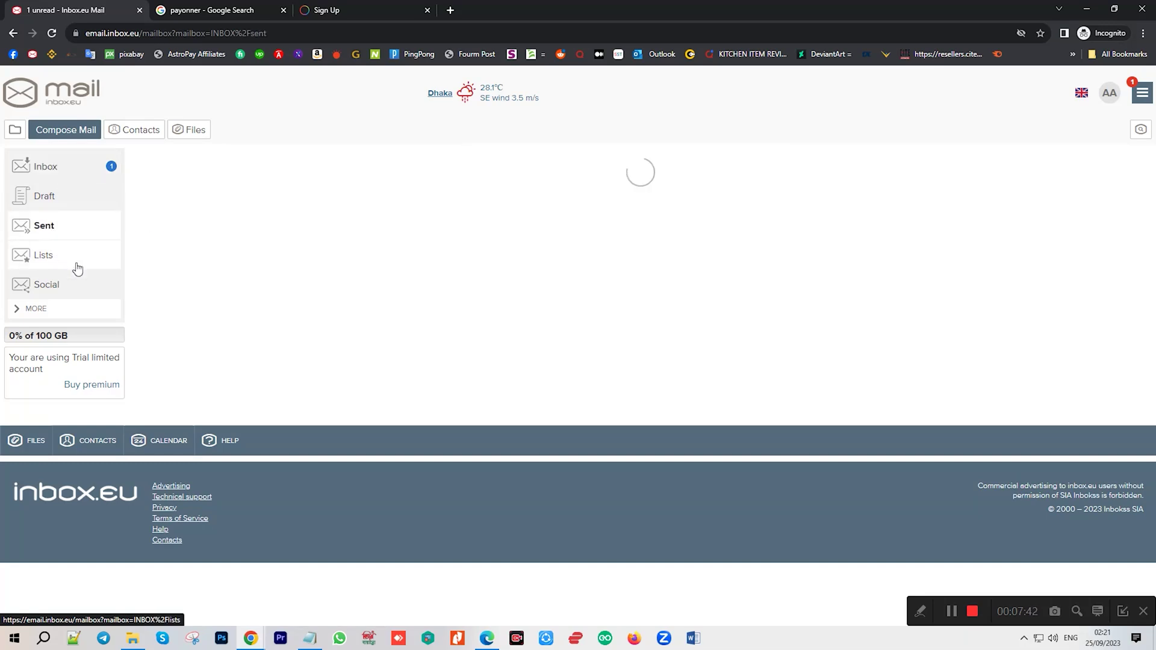
{"action": "left_click", "coordinate": [77, 174]}
Open the Payoneer Login result from the Google search in a new tab.
{"action": "left_click", "coordinate": [210, 10]}
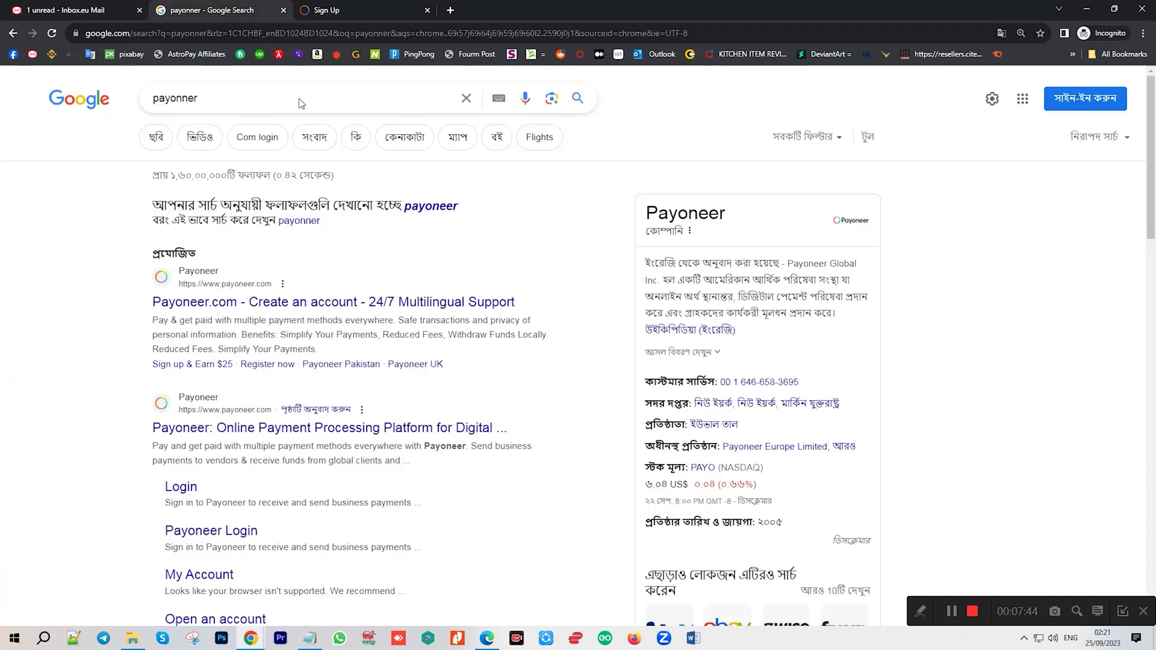
{"action": "right_click", "coordinate": [181, 487]}
{"action": "left_click", "coordinate": [195, 496]}
{"action": "left_click", "coordinate": [416, 10]}
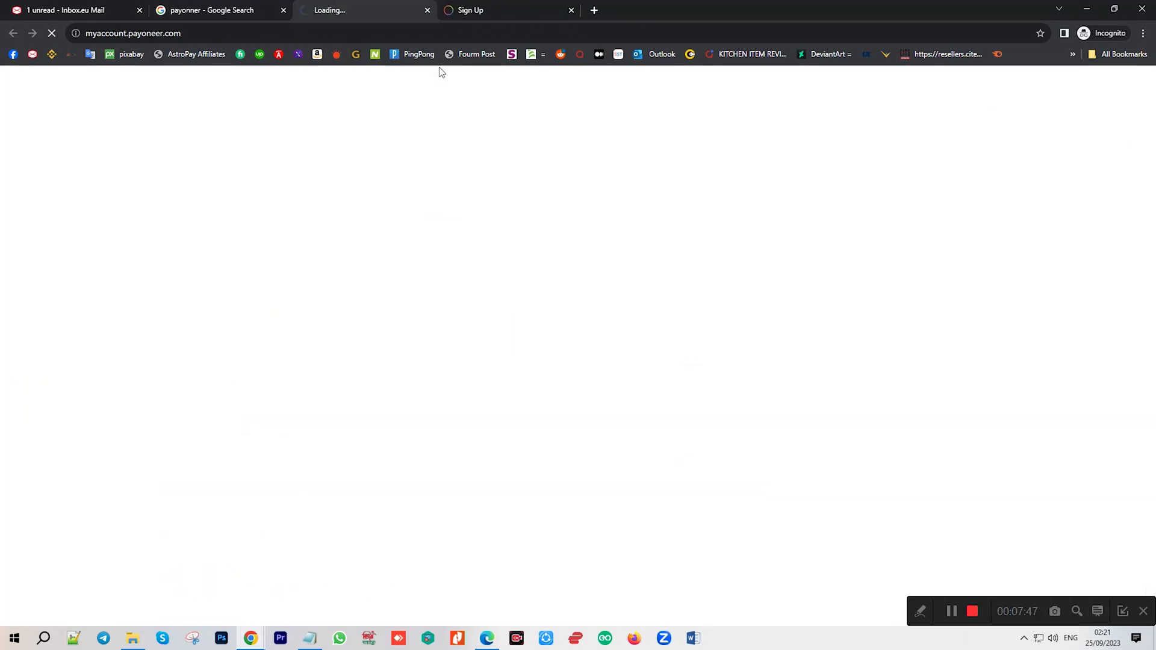
Sign in with the saved account e-mail and password, skipping two-step verification.
{"action": "left_click", "coordinate": [572, 10]}
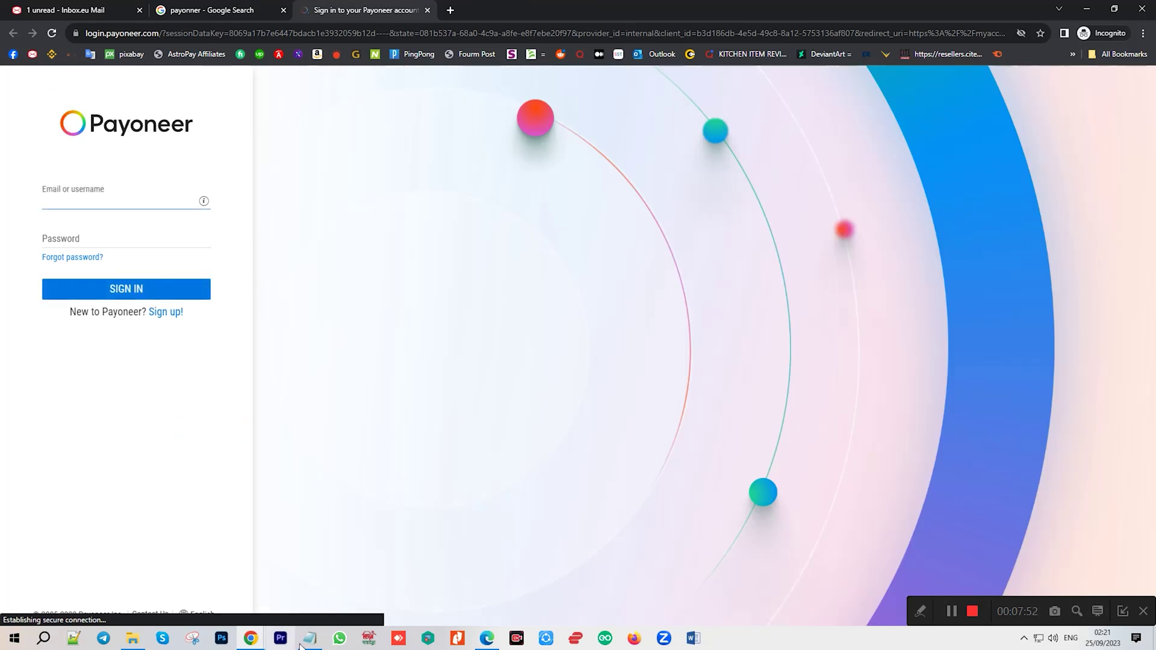
{"action": "left_click", "coordinate": [310, 638]}
{"action": "left_click_drag", "start_coordinate": [507, 314], "coordinate": [598, 314]}
{"action": "key", "text": "ctrl+c"}
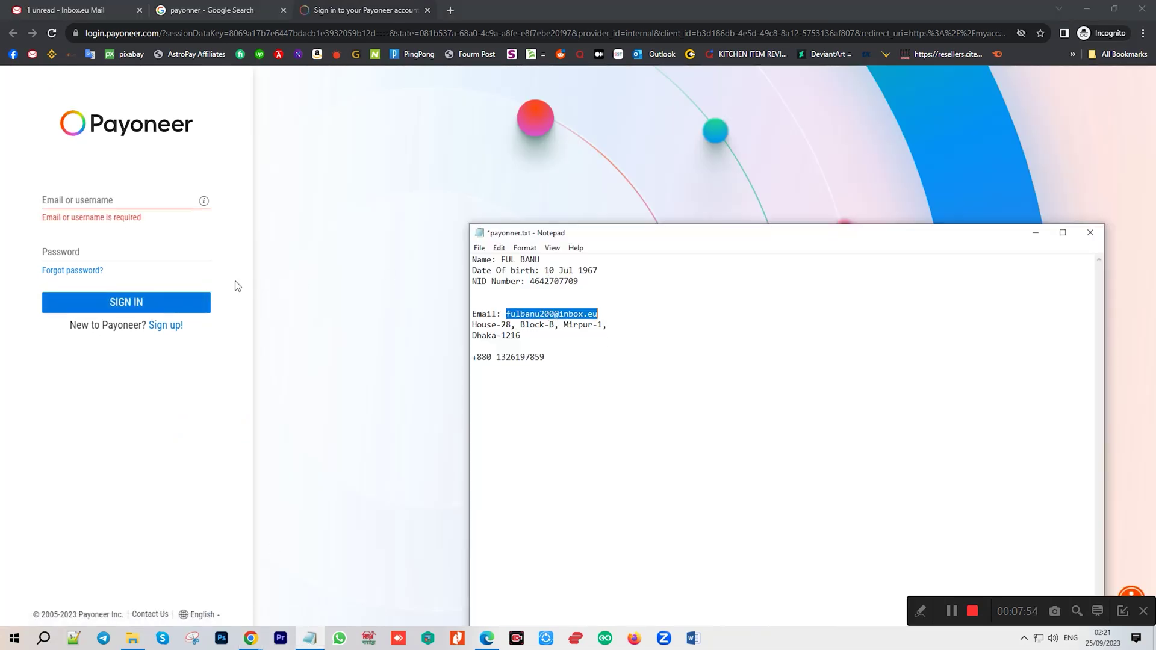
{"action": "left_click", "coordinate": [126, 203]}
{"action": "key", "text": "ctrl+v"}
{"action": "left_click", "coordinate": [114, 240]}
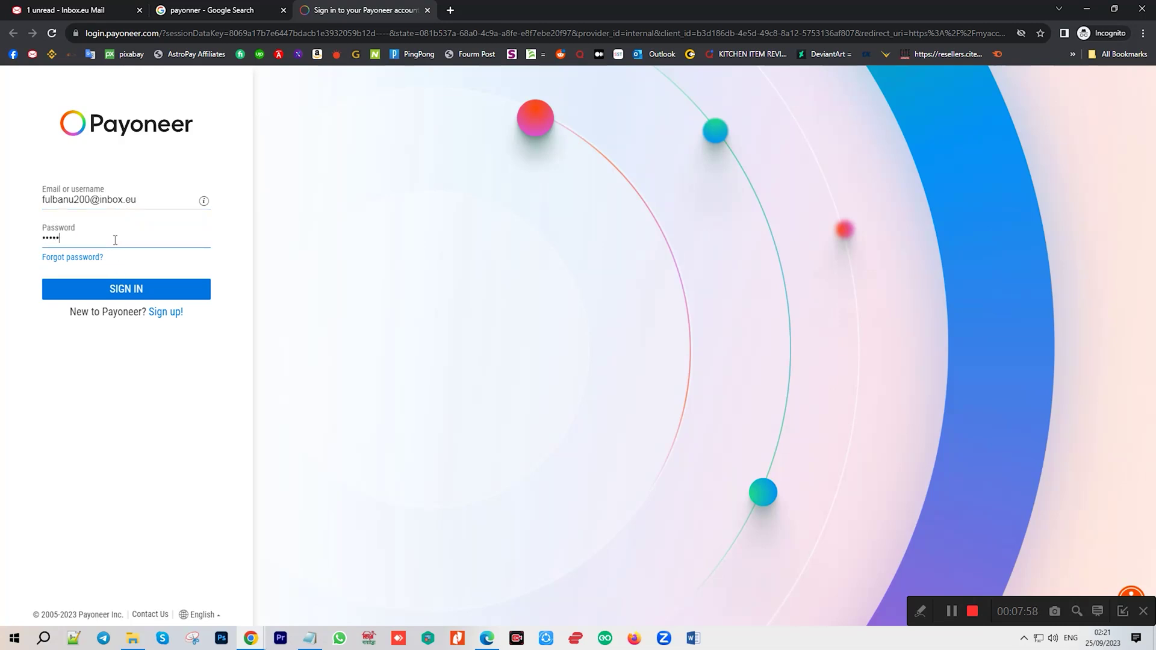
{"action": "left_click", "coordinate": [171, 290]}
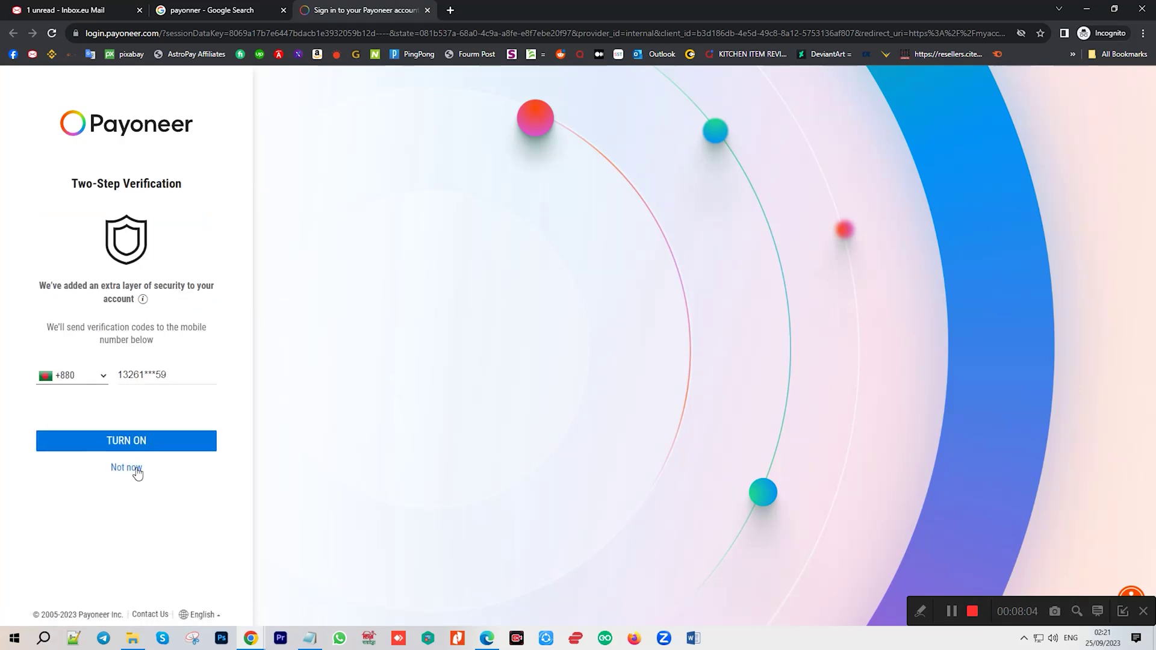
{"action": "left_click", "coordinate": [136, 469]}
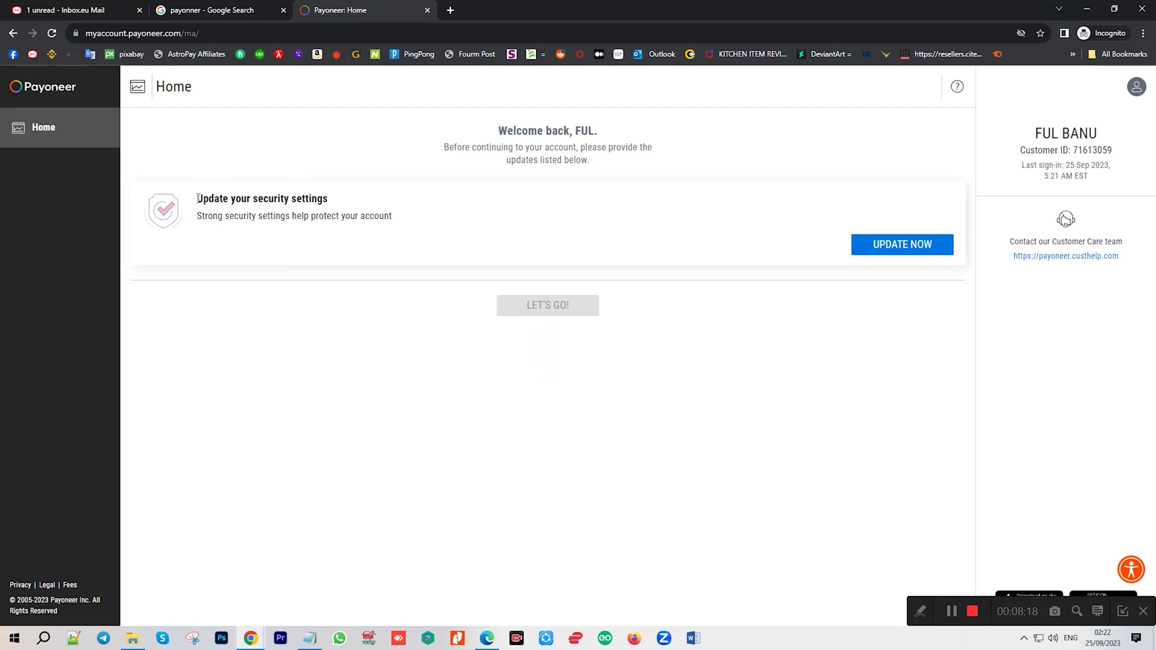
Start the security update: eldest sibling as first question, second question kept, answers begun.
{"action": "left_click_drag", "start_coordinate": [198, 198], "coordinate": [362, 205]}
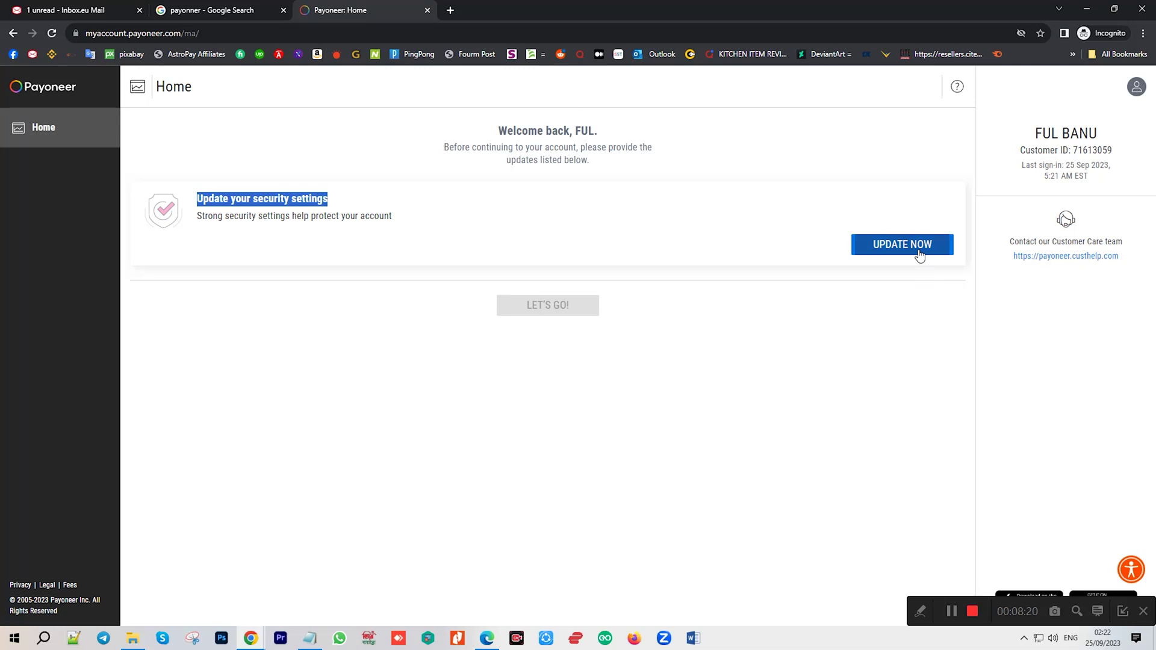
{"action": "left_click", "coordinate": [883, 249]}
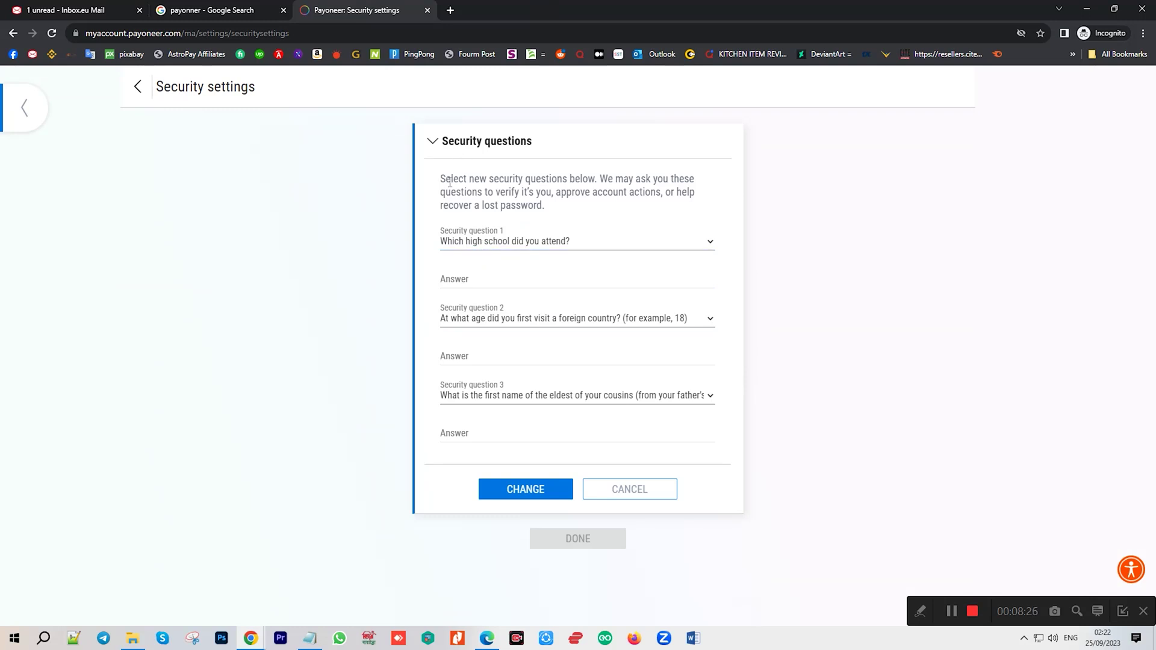
{"action": "left_click", "coordinate": [513, 244]}
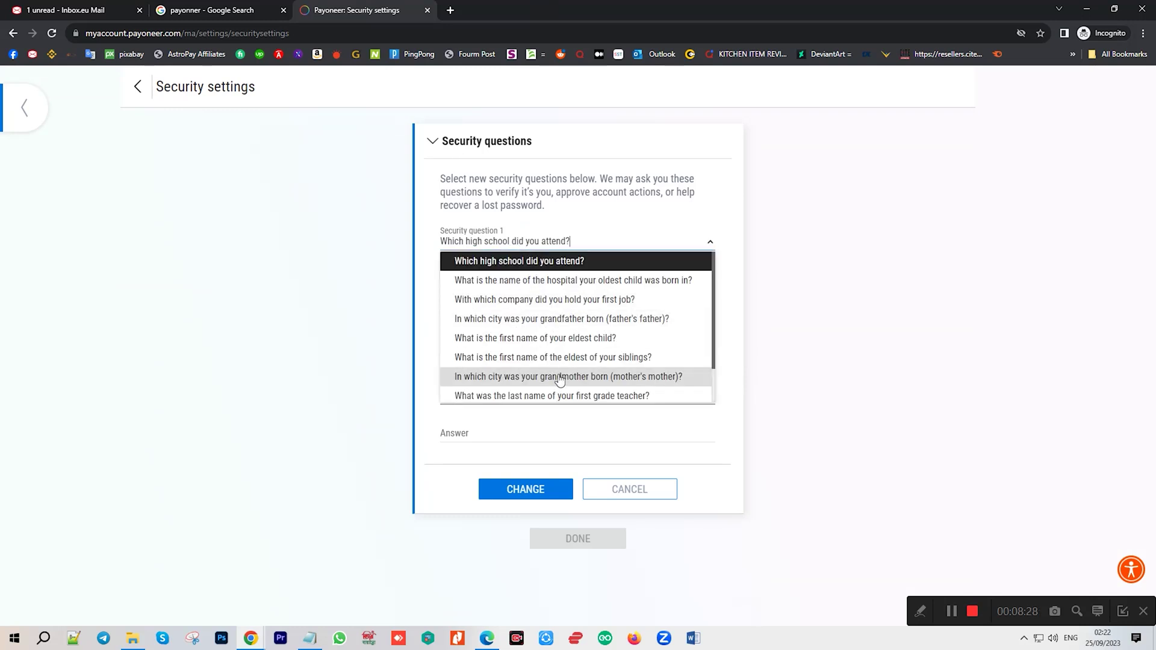
{"action": "left_click", "coordinate": [554, 357]}
{"action": "left_click", "coordinate": [493, 276]}
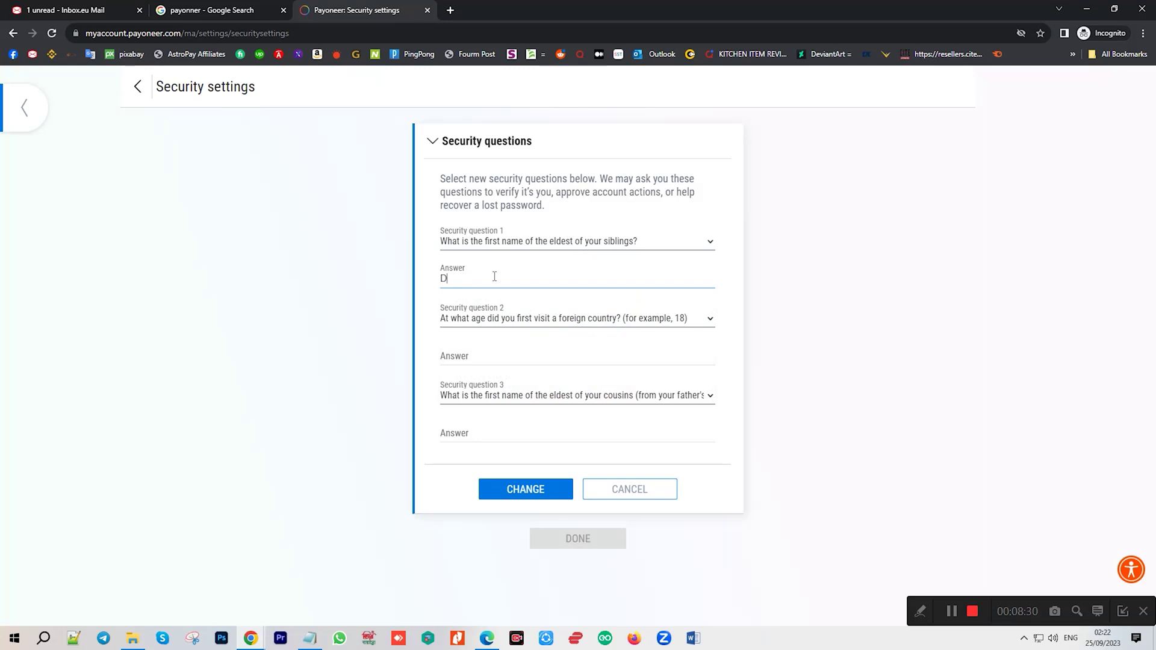
{"action": "left_click", "coordinate": [574, 322]}
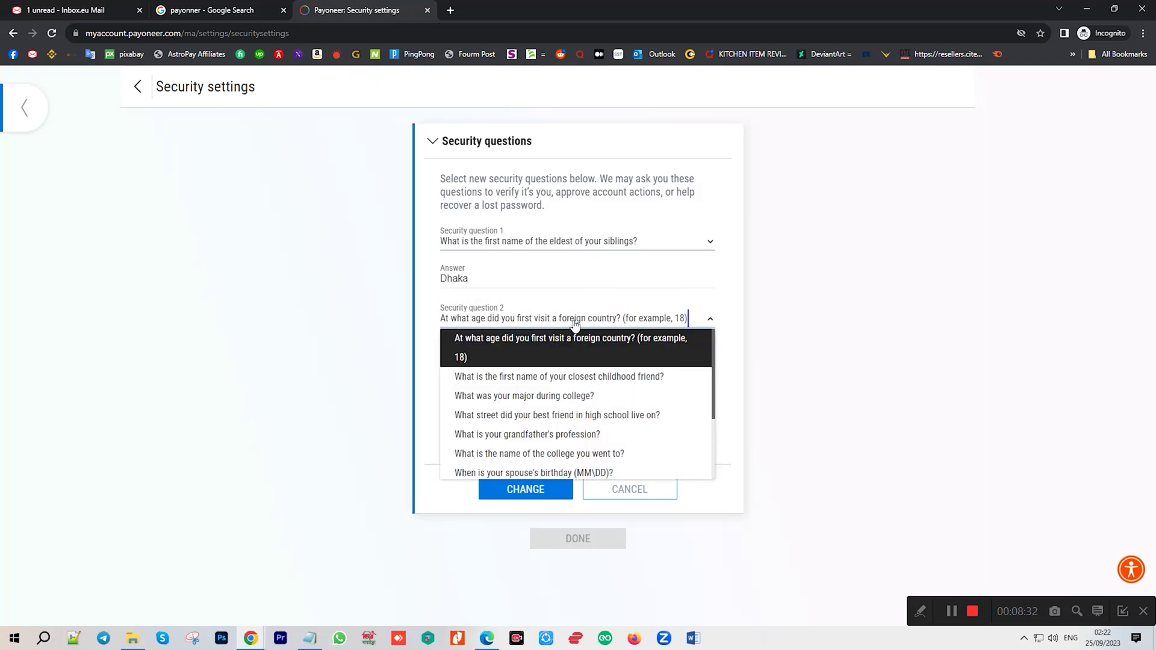
{"action": "left_click", "coordinate": [500, 294]}
{"action": "left_click", "coordinate": [478, 353]}
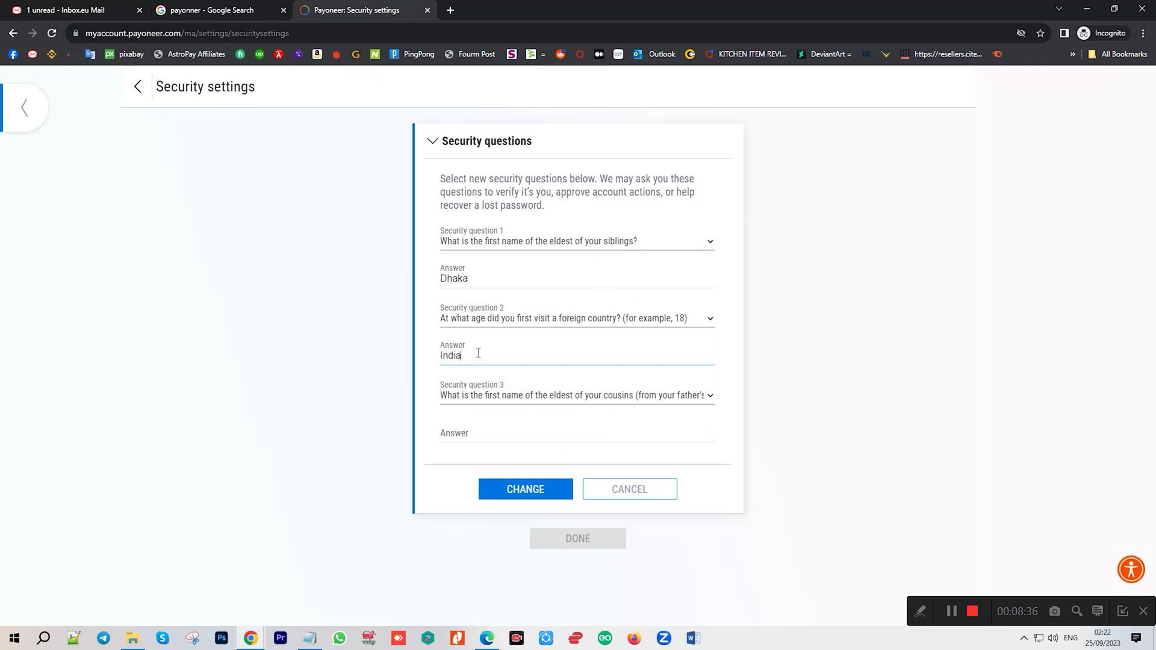
{"action": "left_click", "coordinate": [547, 403]}
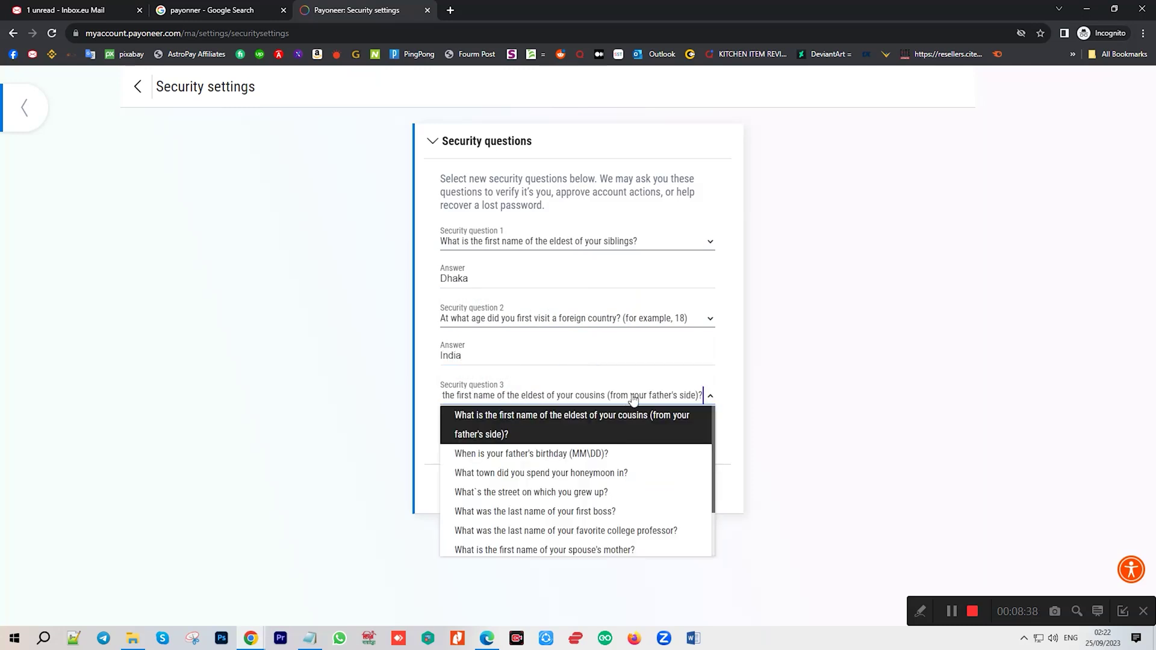
{"action": "left_click", "coordinate": [616, 513]}
{"action": "left_click", "coordinate": [510, 429]}
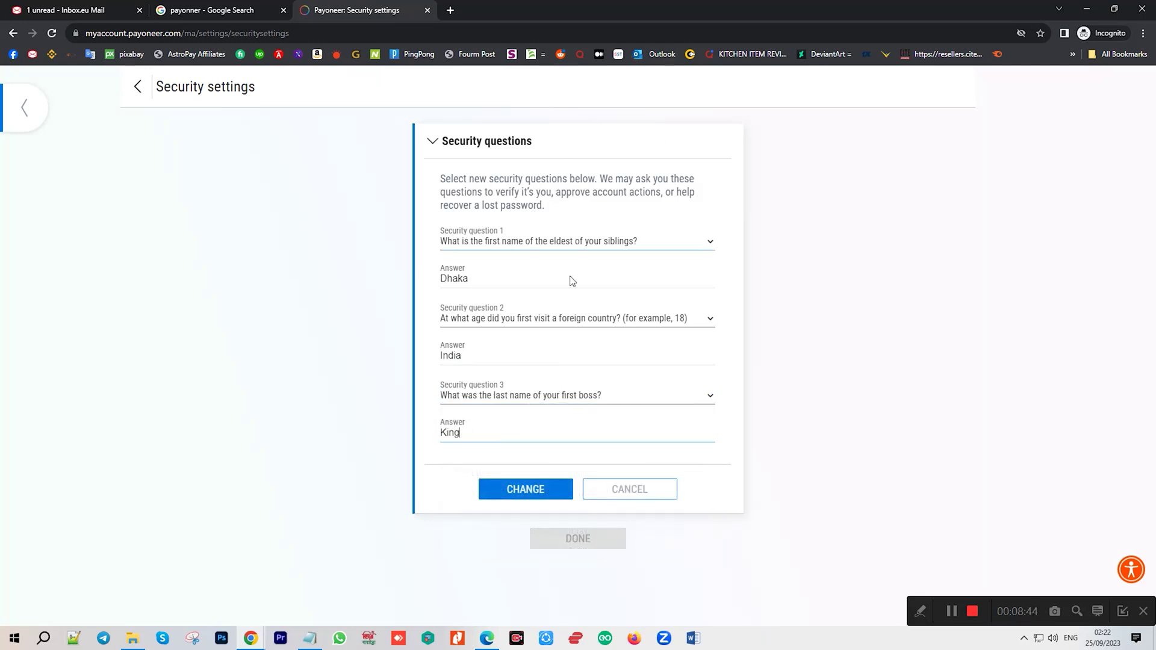
{"action": "left_click", "coordinate": [530, 494]}
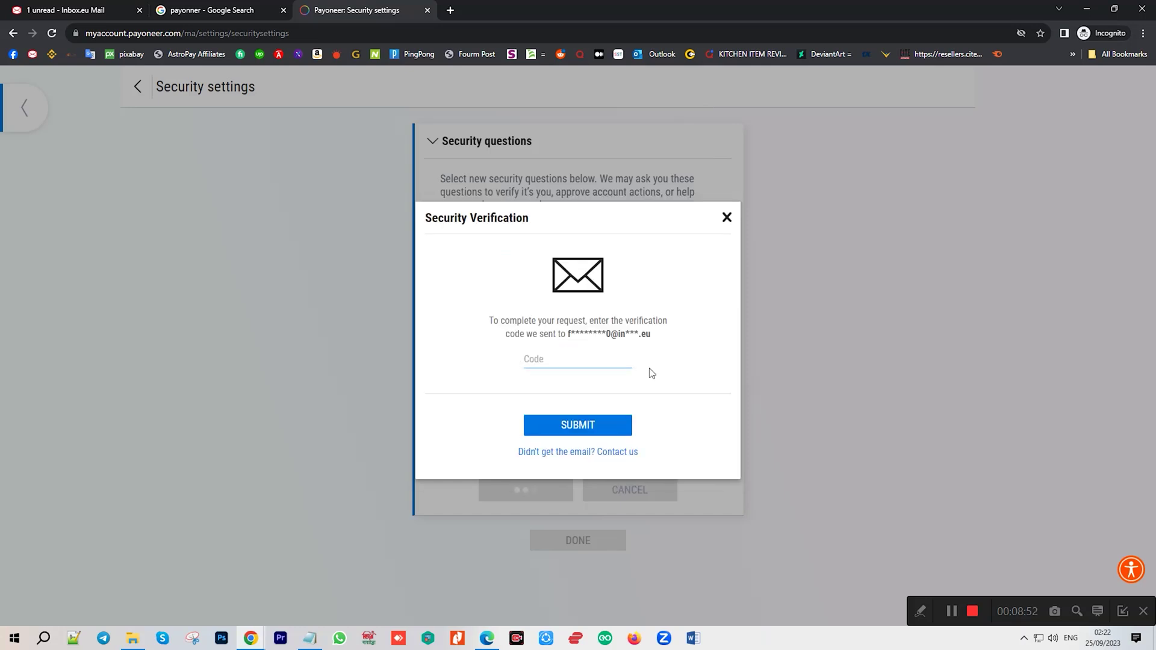
{"action": "left_click", "coordinate": [71, 10]}
Verify the e-mail address through the link in the 'Please verify your email address' message.
{"action": "left_click", "coordinate": [60, 171]}
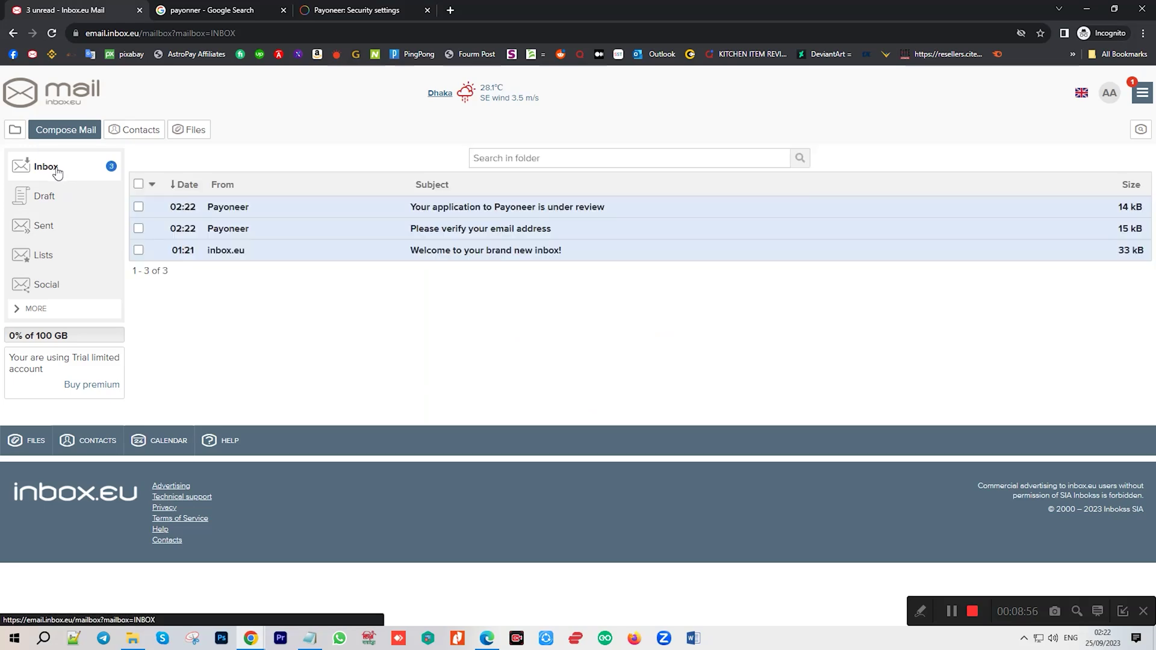
{"action": "left_click", "coordinate": [614, 241]}
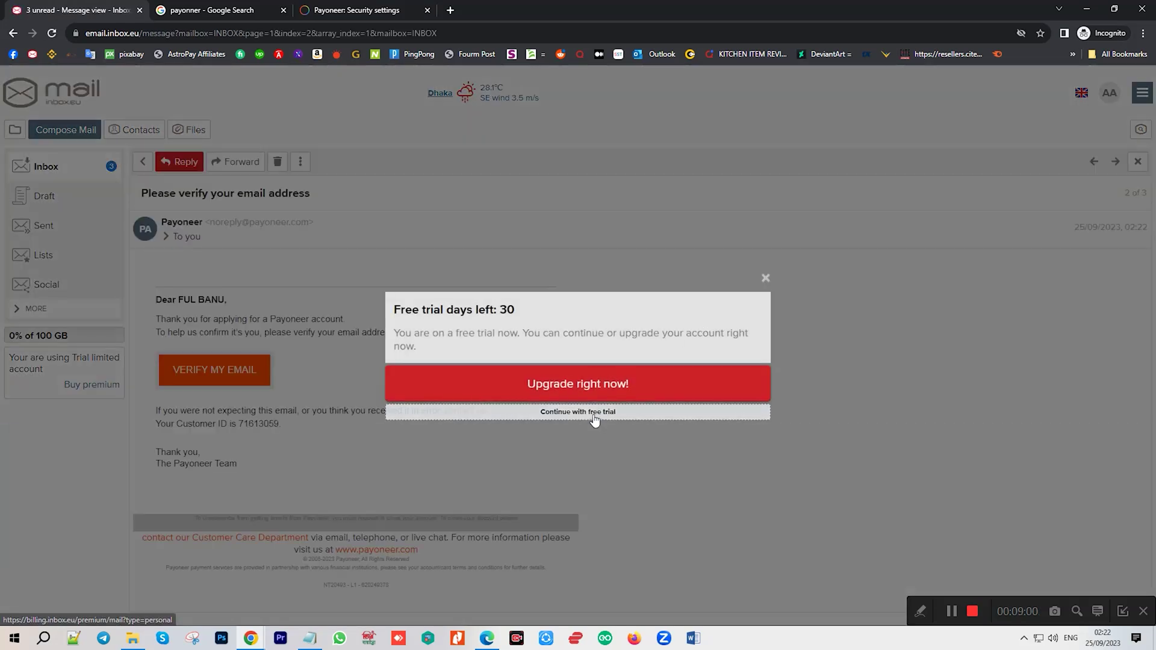
{"action": "left_click", "coordinate": [595, 415]}
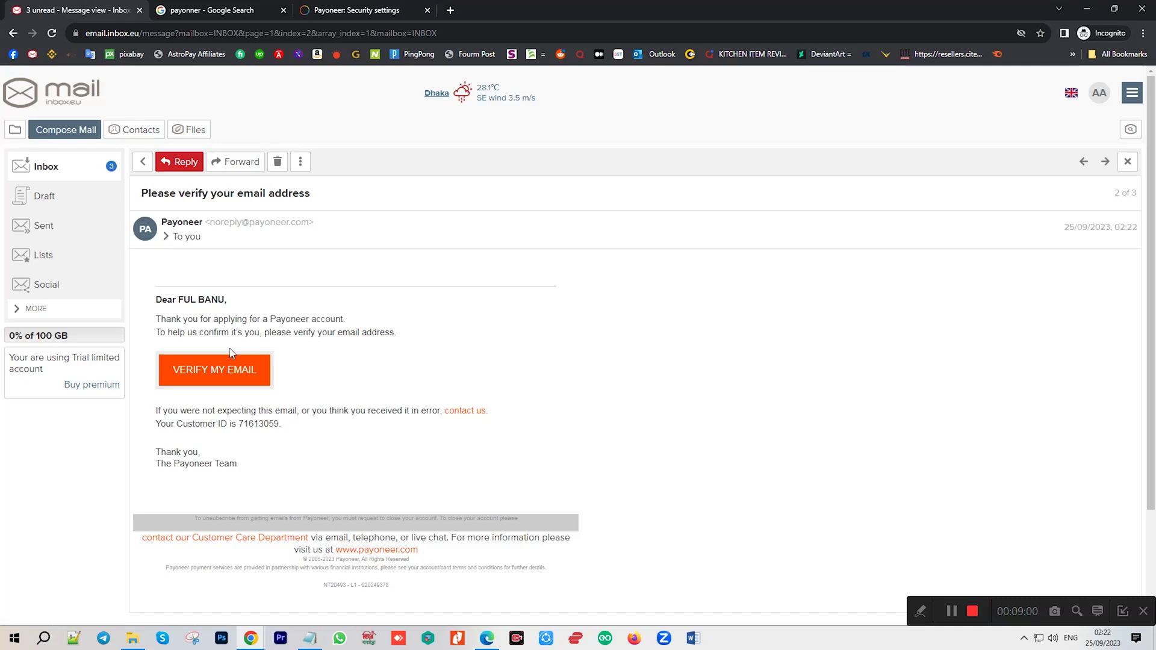
{"action": "left_click", "coordinate": [60, 164]}
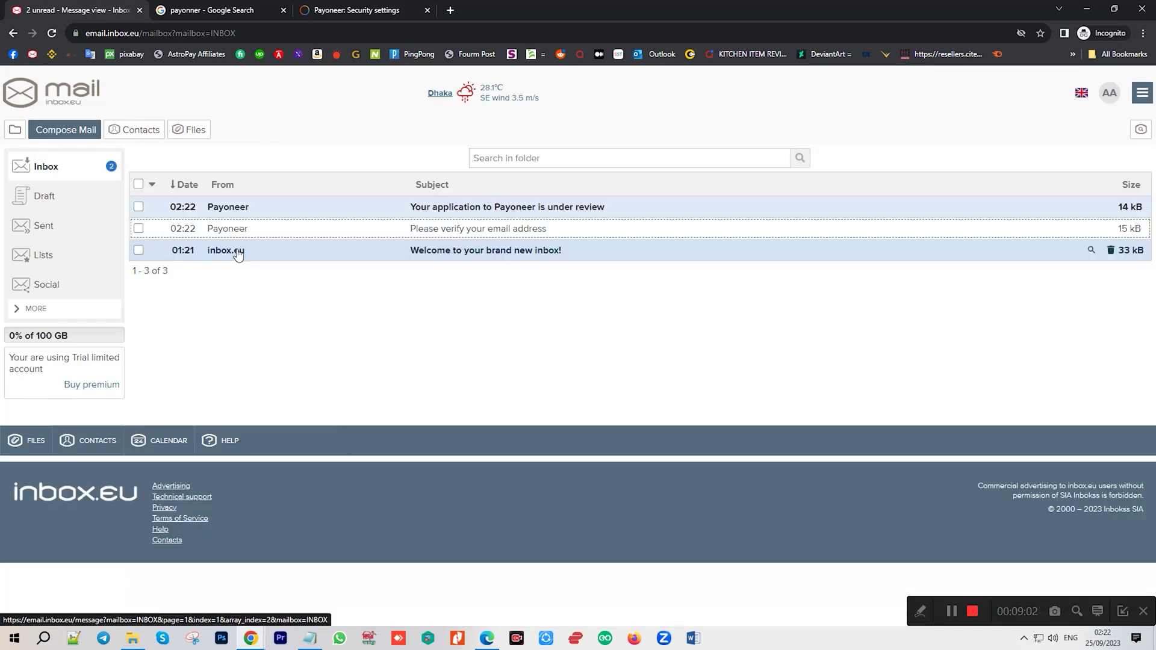
{"action": "left_click", "coordinate": [59, 169]}
{"action": "left_click", "coordinate": [60, 174]}
{"action": "left_click", "coordinate": [60, 173]}
{"action": "left_click", "coordinate": [626, 217]}
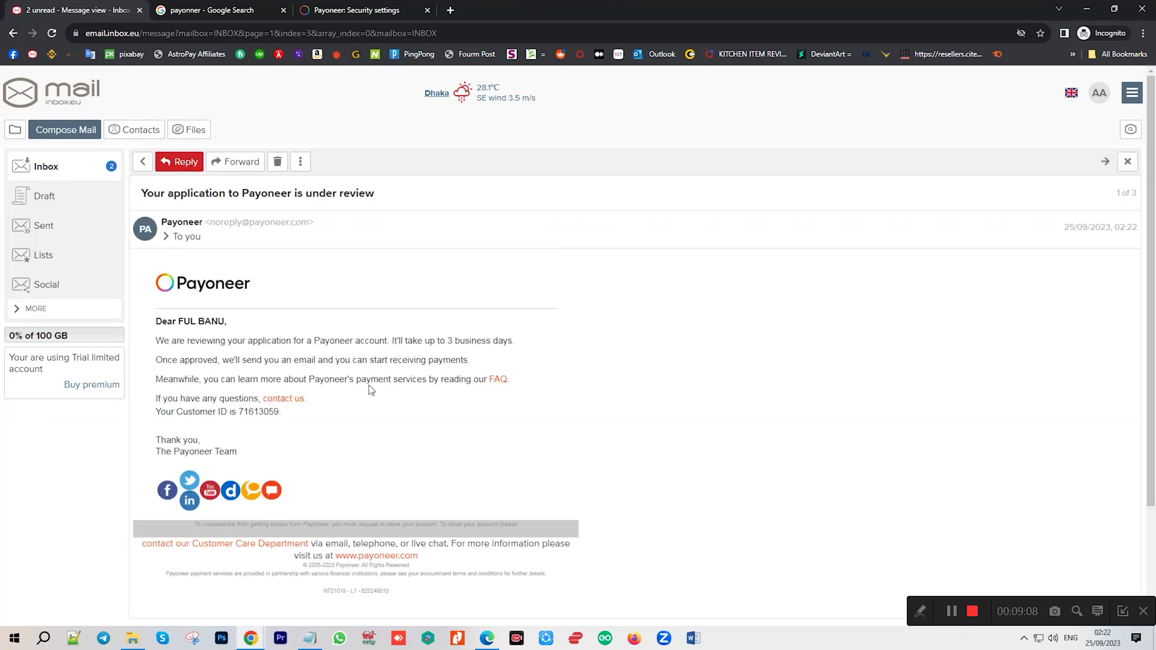
{"action": "left_click", "coordinate": [67, 169]}
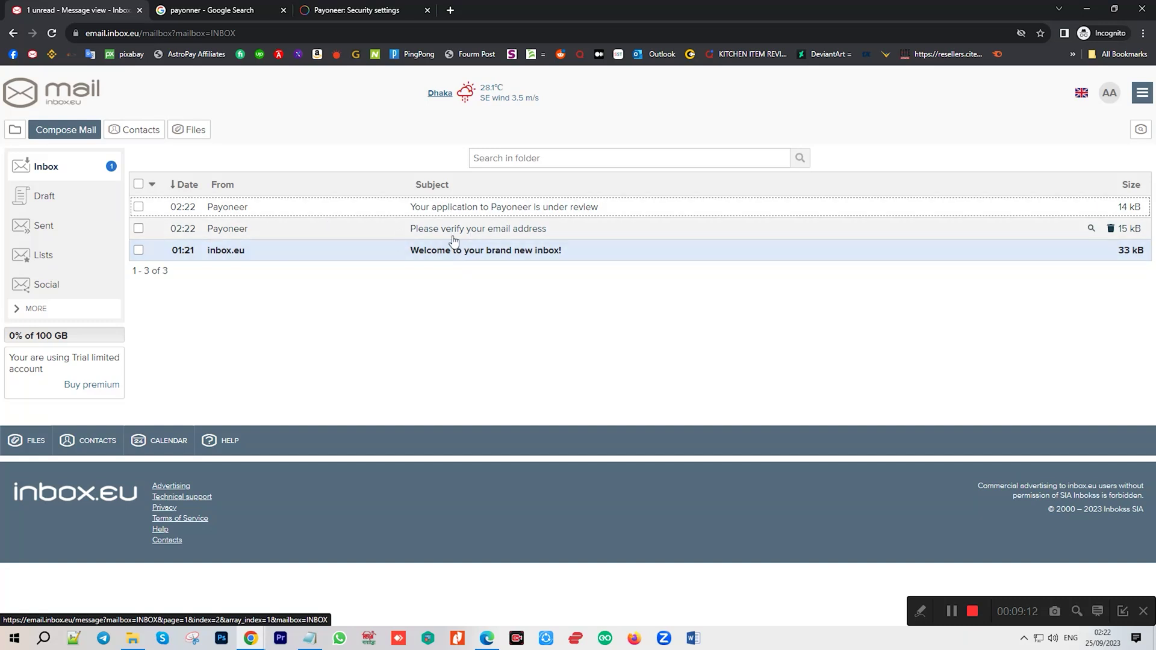
{"action": "left_click", "coordinate": [446, 236]}
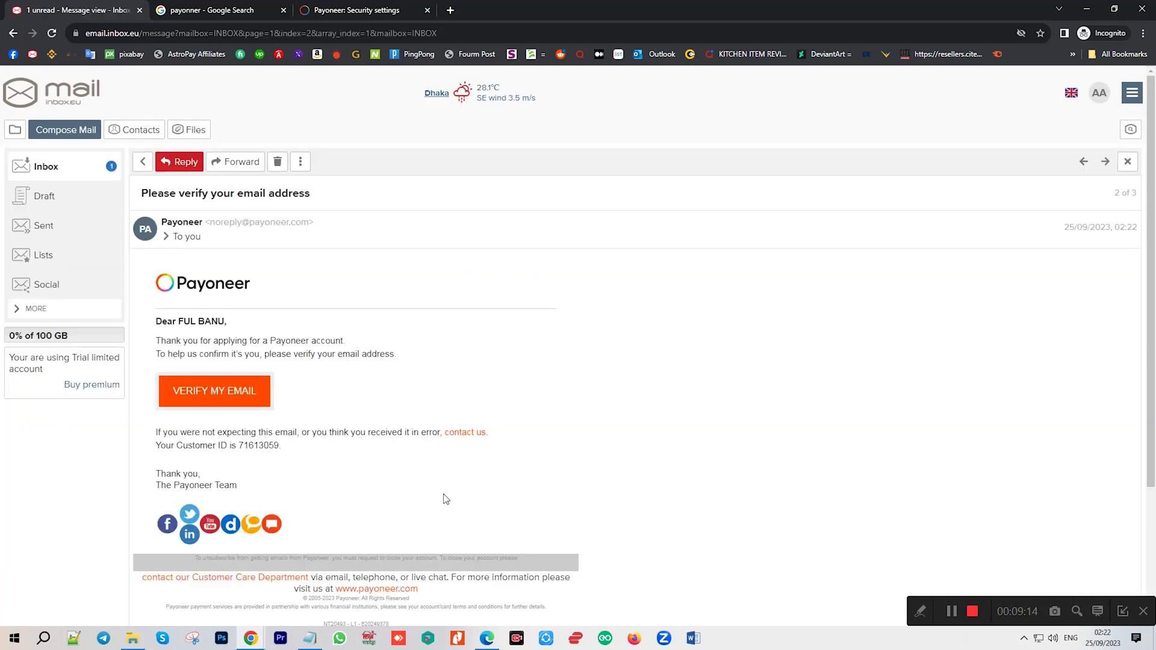
{"action": "left_click", "coordinate": [212, 402]}
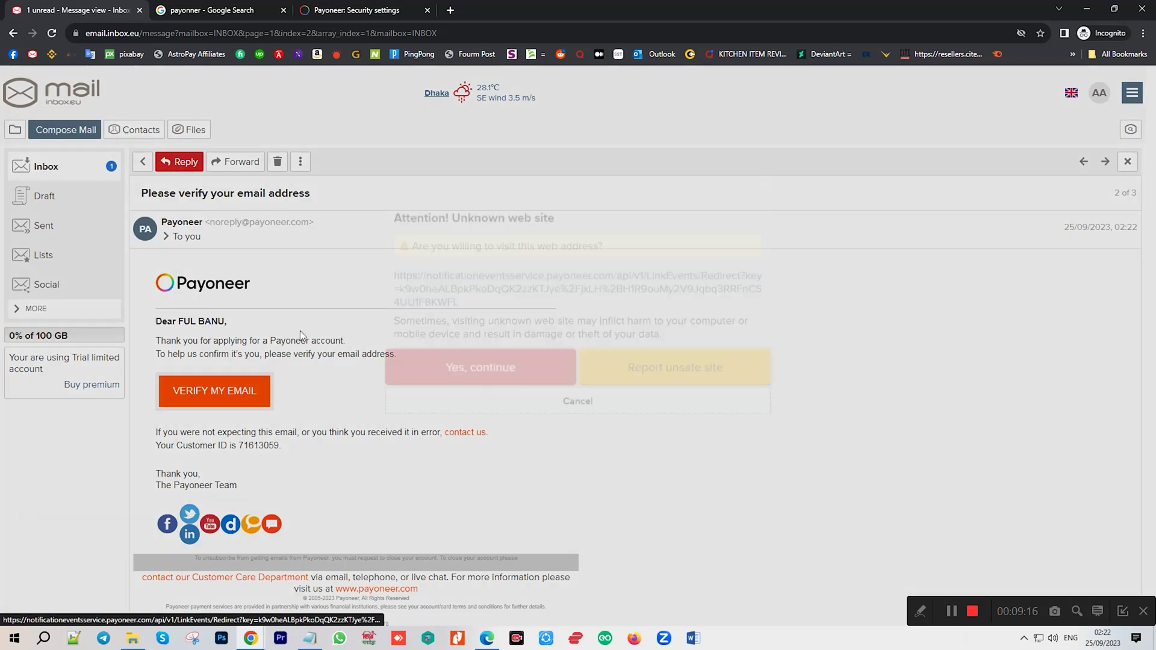
{"action": "left_click", "coordinate": [766, 236]}
{"action": "left_click", "coordinate": [356, 11]}
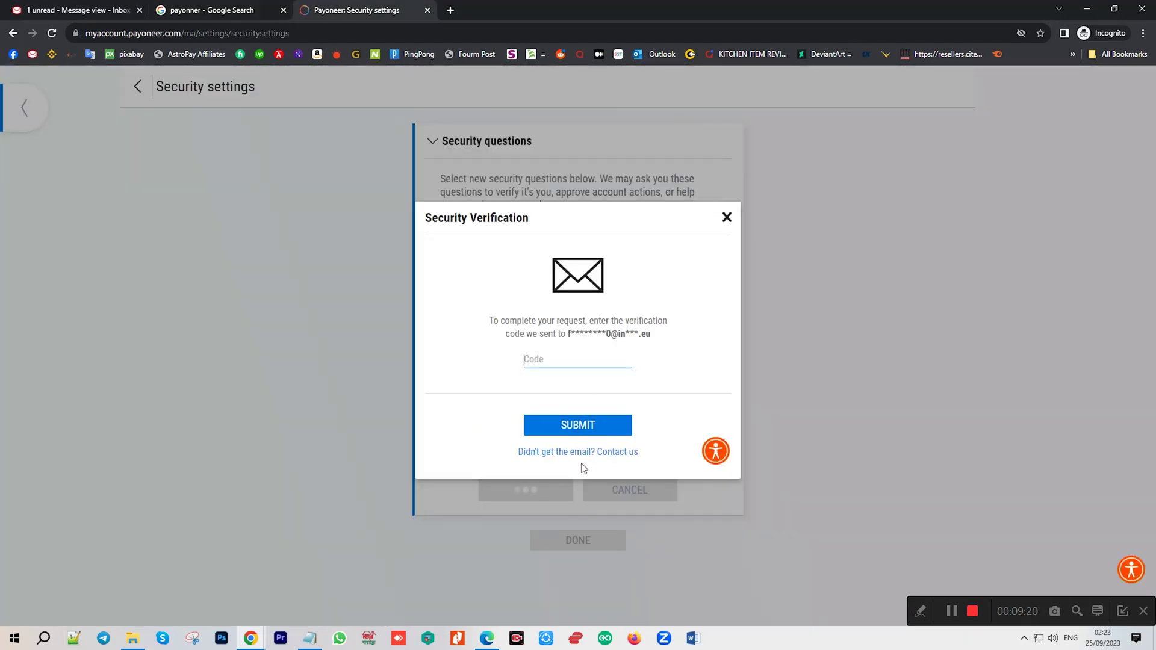
On the Payoneer verification page, refresh the inbox repeatedly waiting for the code email.
{"action": "left_click", "coordinate": [545, 453]}
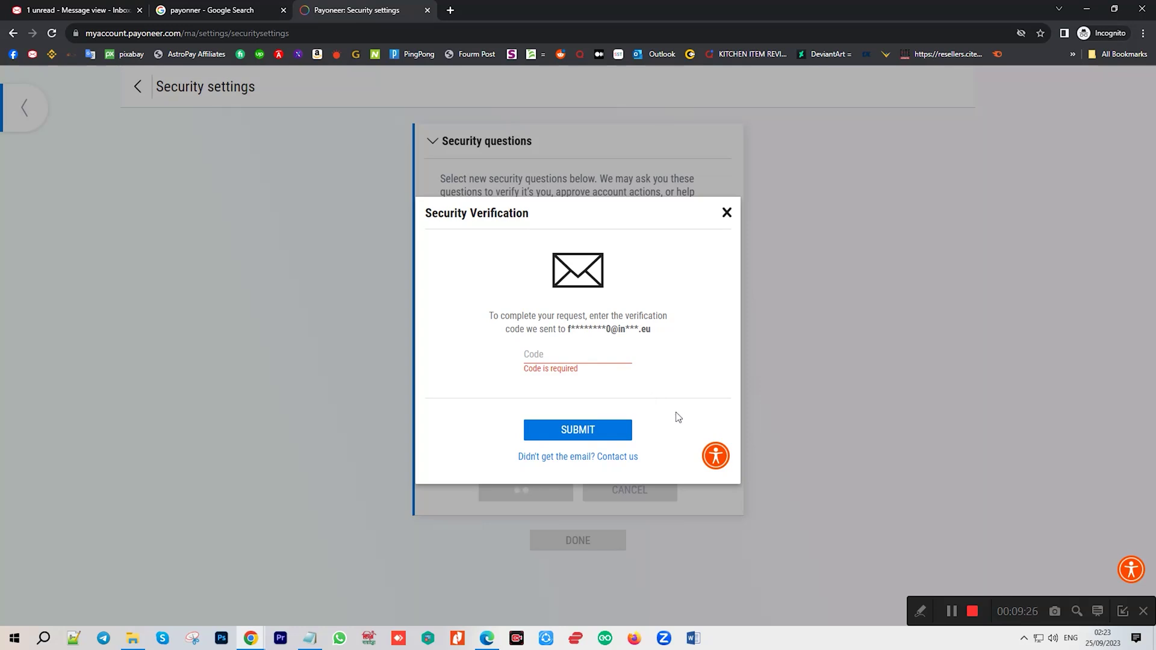
{"action": "key", "text": "ctrl+1"}
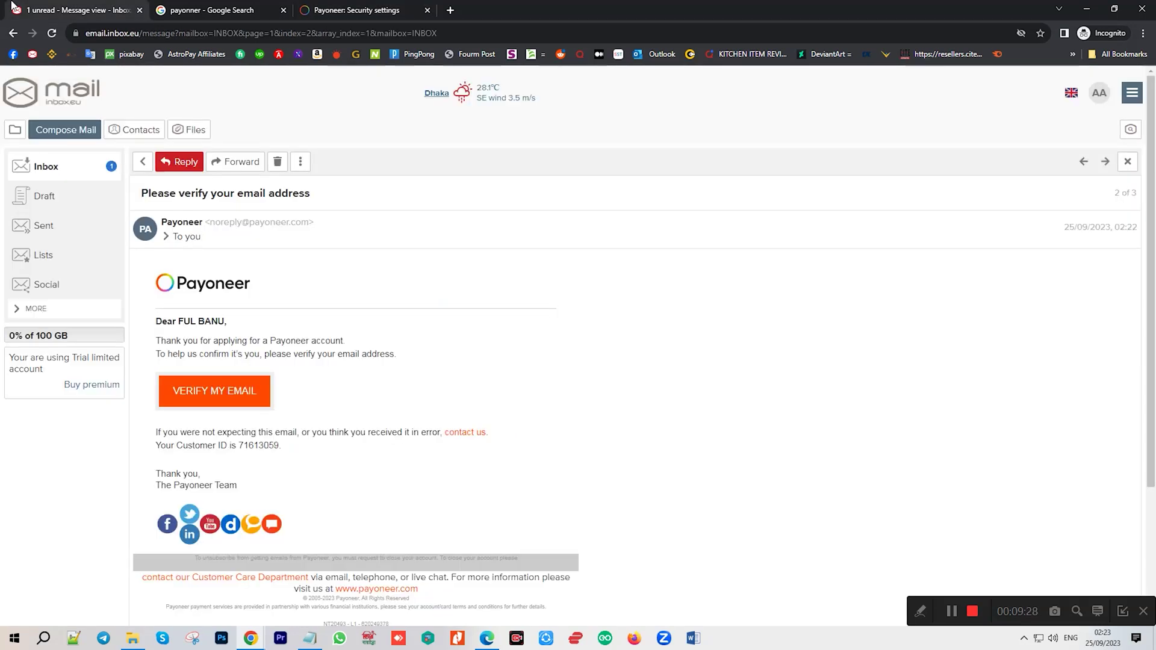
{"action": "left_click", "coordinate": [47, 169]}
{"action": "left_click", "coordinate": [47, 170]}
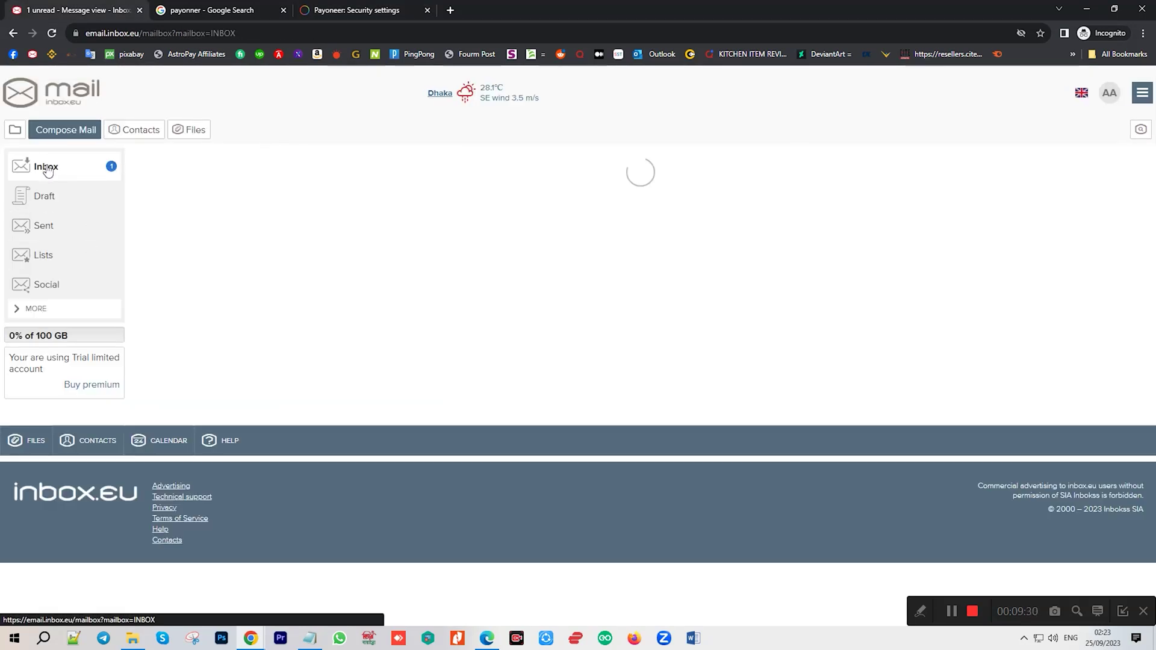
{"action": "left_click", "coordinate": [47, 170]}
{"action": "left_click", "coordinate": [47, 170]}
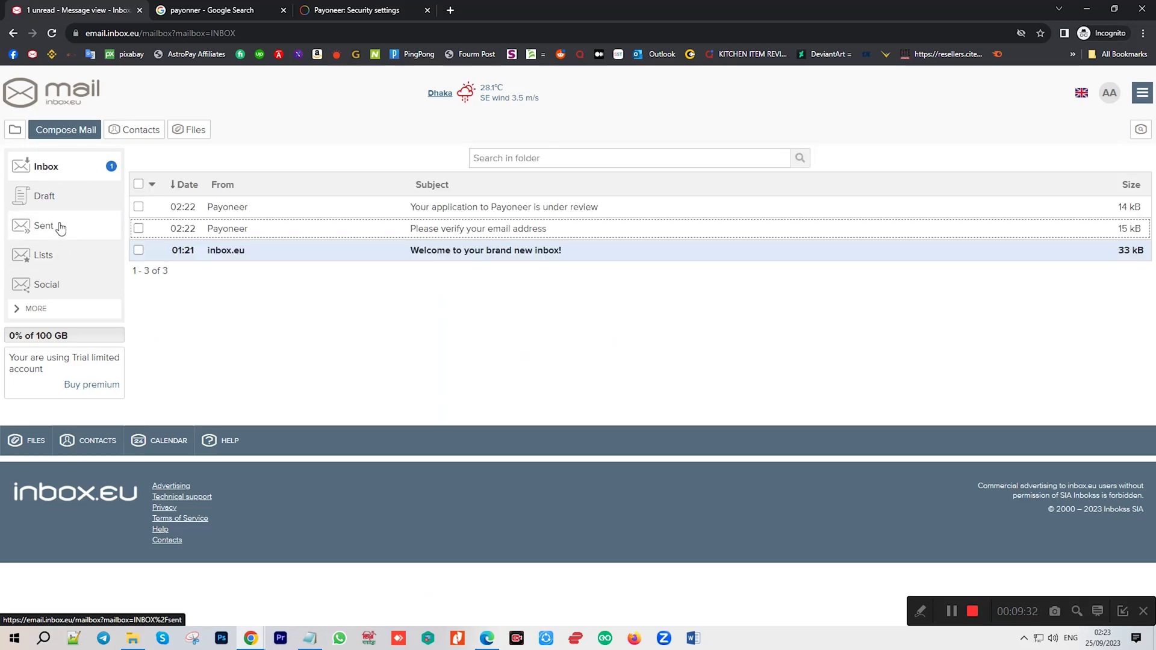
{"action": "left_click", "coordinate": [61, 169]}
{"action": "left_click", "coordinate": [194, 8]}
{"action": "left_click", "coordinate": [396, 9]}
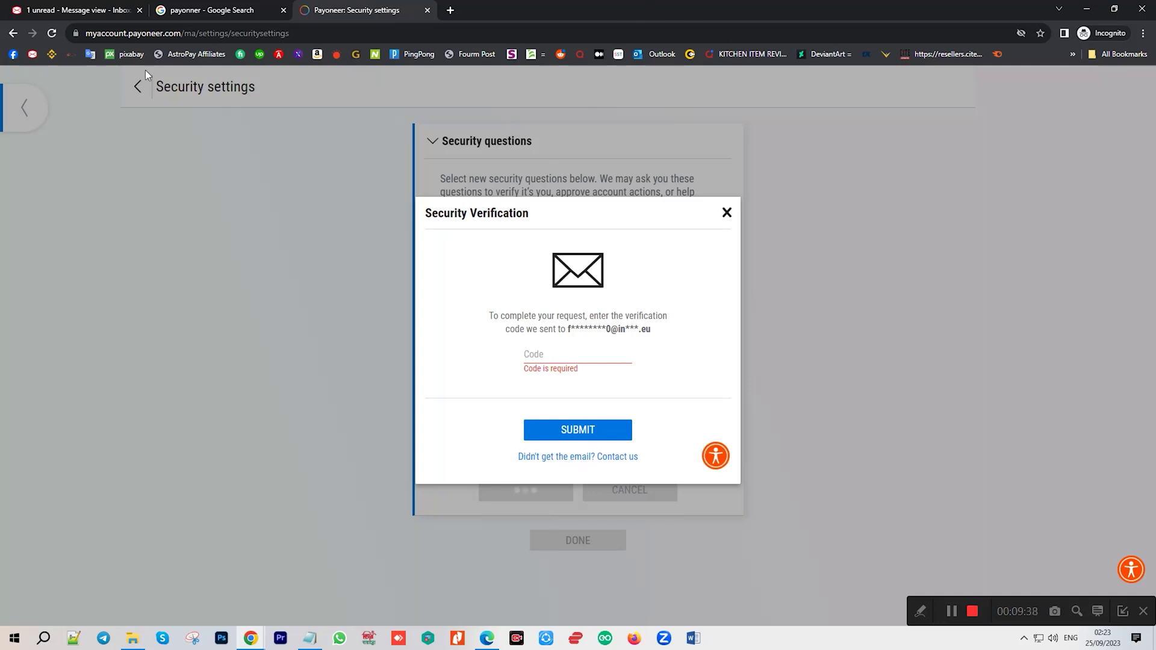
Copy the code from the Payoneer verification email and submit it in Security Verification.
{"action": "left_click", "coordinate": [34, 12]}
{"action": "left_click", "coordinate": [53, 172]}
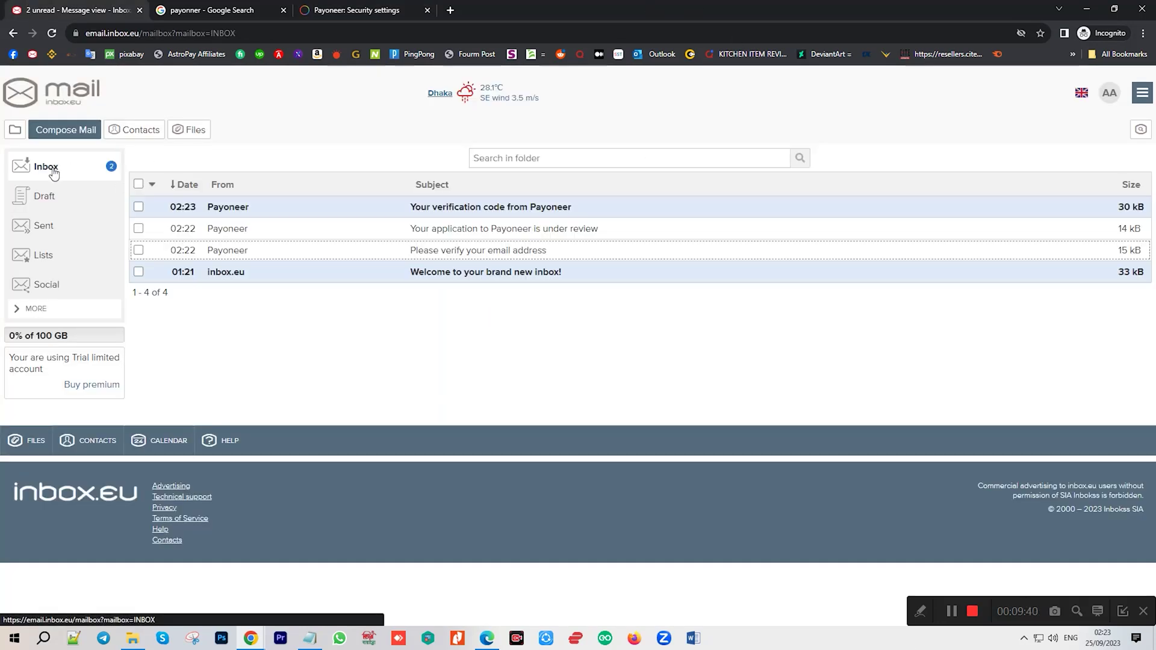
{"action": "left_click", "coordinate": [590, 207]}
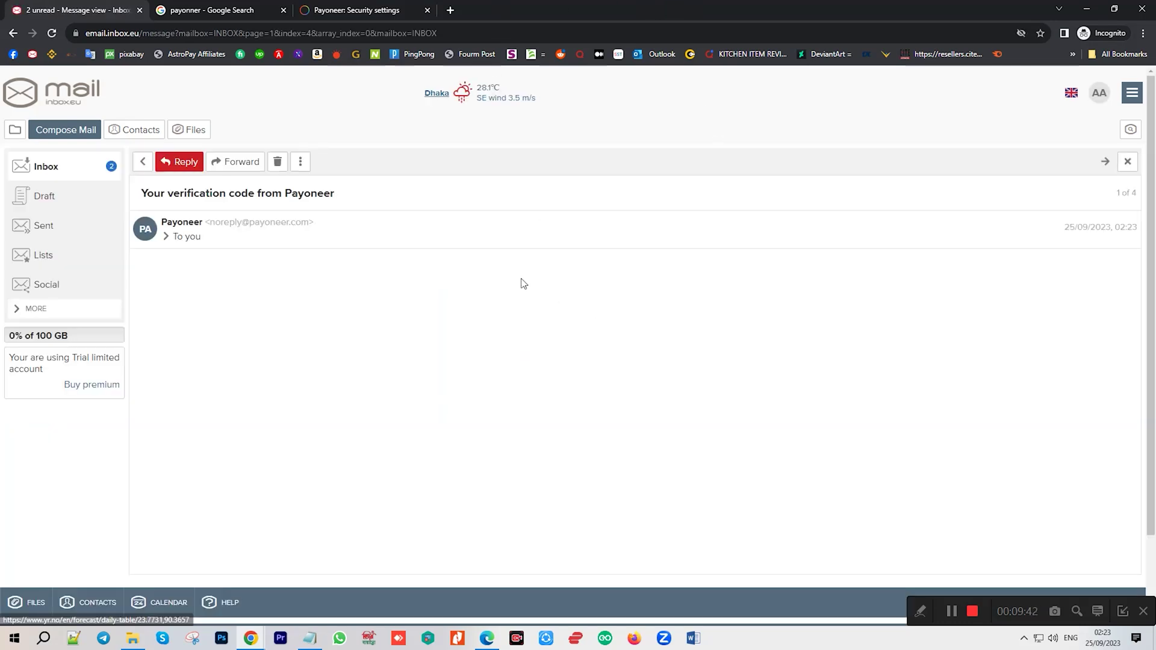
{"action": "double_click", "coordinate": [457, 360]}
{"action": "key", "text": "ctrl+c"}
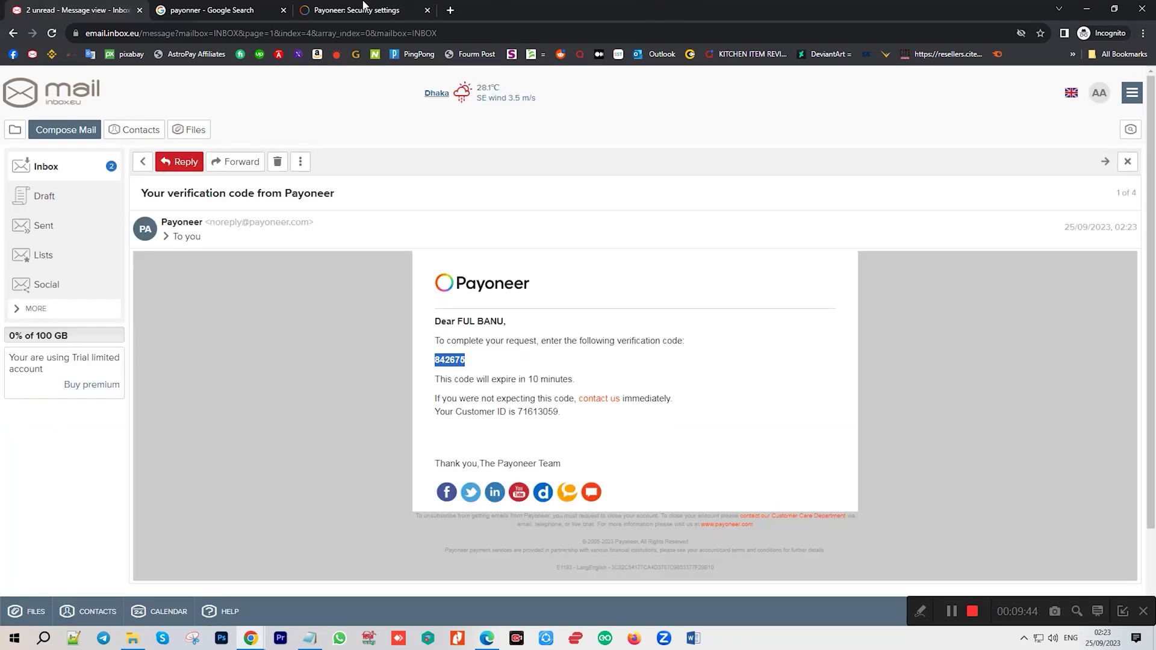
{"action": "left_click", "coordinate": [365, 8]}
{"action": "key", "text": "ctrl+v"}
{"action": "key", "text": "Return"}
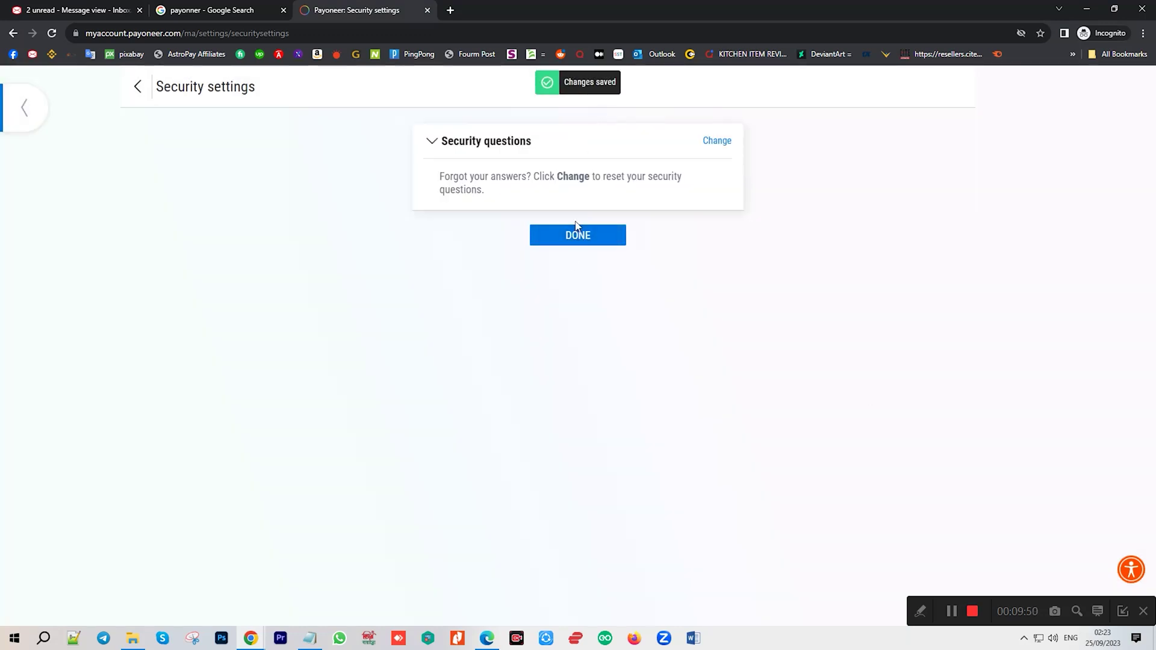
Finish the security update and reach the Home page showing 'Your account is approved'.
{"action": "left_click", "coordinate": [578, 241]}
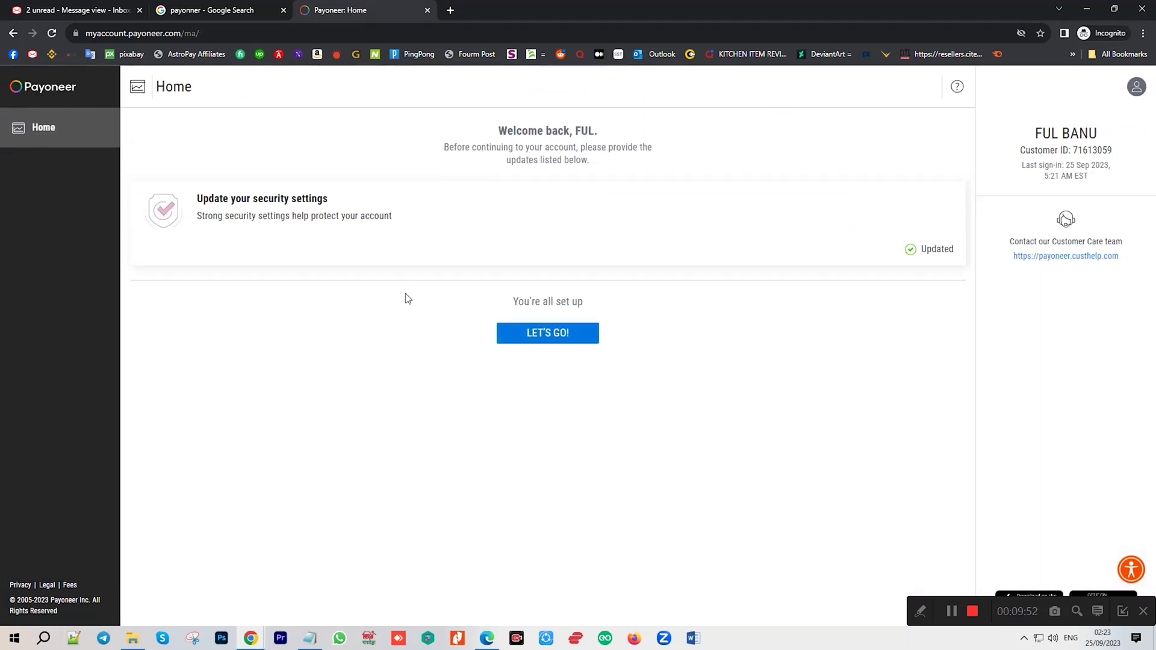
{"action": "left_click", "coordinate": [543, 337]}
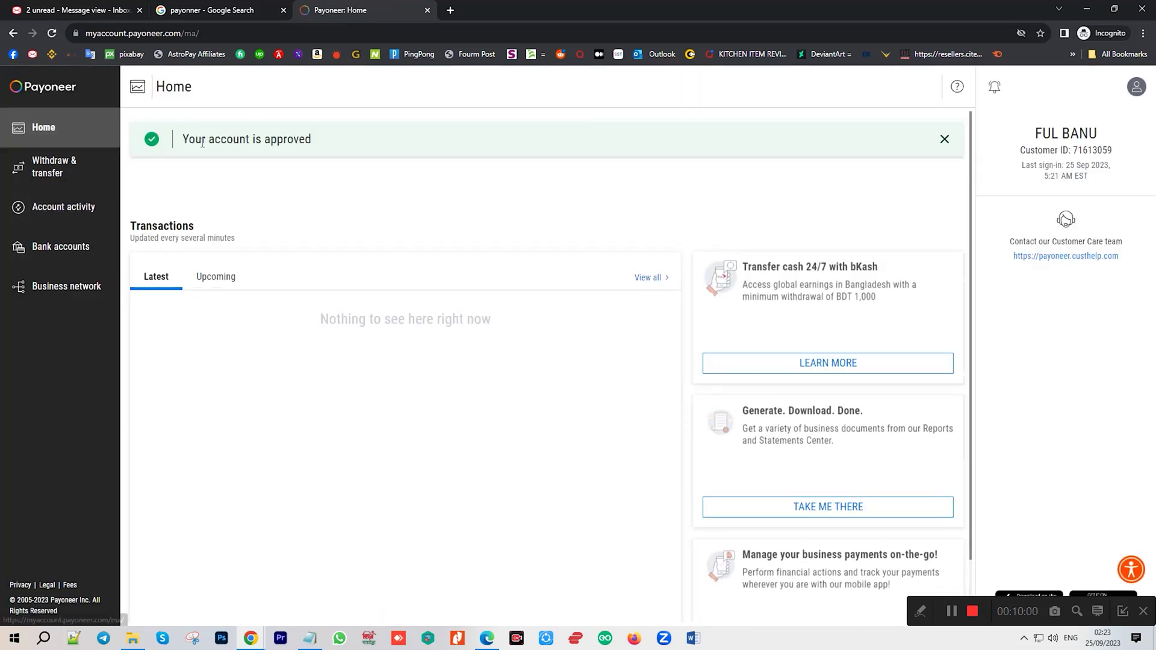
{"action": "left_click_drag", "start_coordinate": [188, 140], "coordinate": [355, 147]}
{"action": "triple_click", "coordinate": [217, 136]}
{"action": "left_click", "coordinate": [217, 268]}
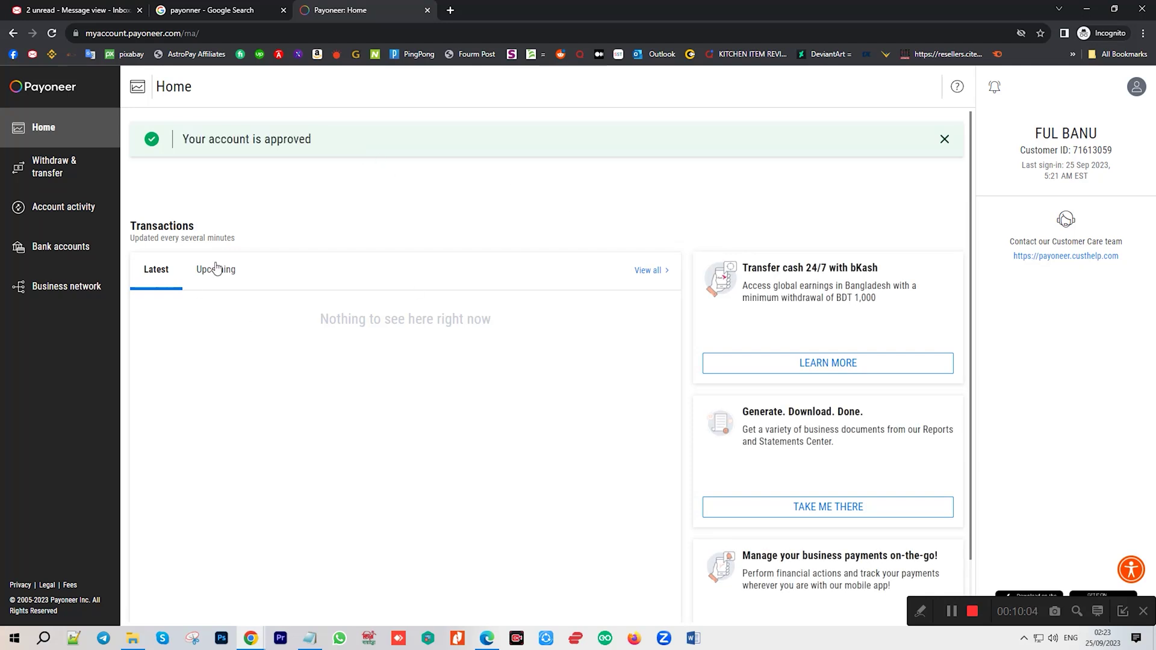
{"action": "triple_click", "coordinate": [235, 138]}
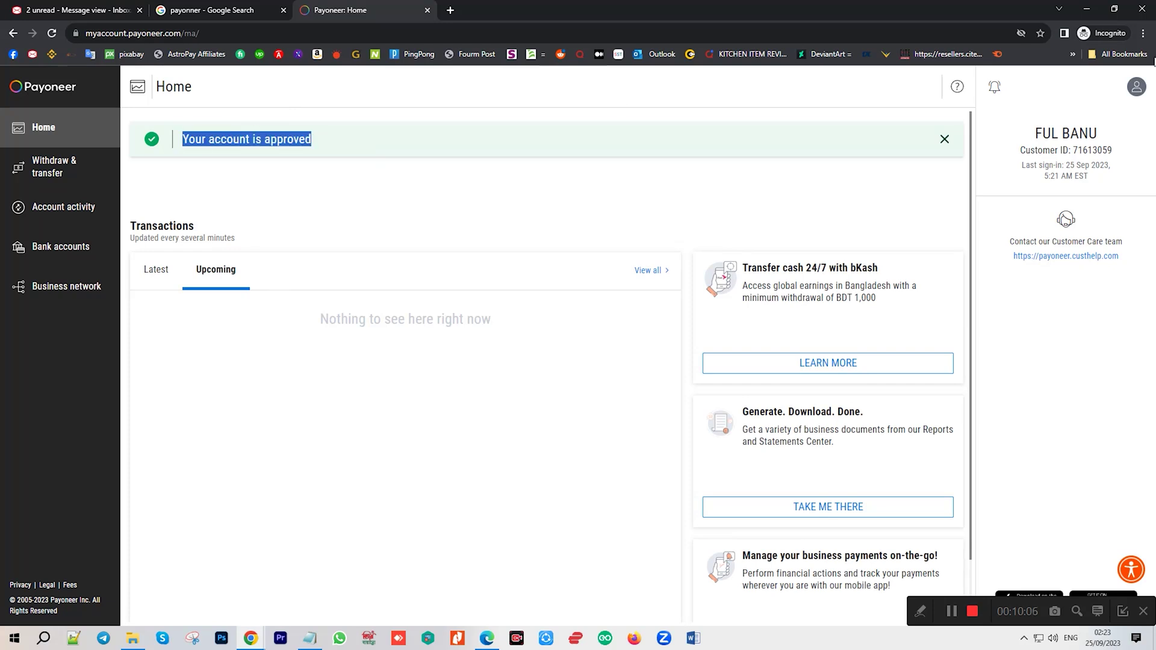
Go to the account Settings page via the profile avatar menu.
{"action": "left_click", "coordinate": [1136, 87]}
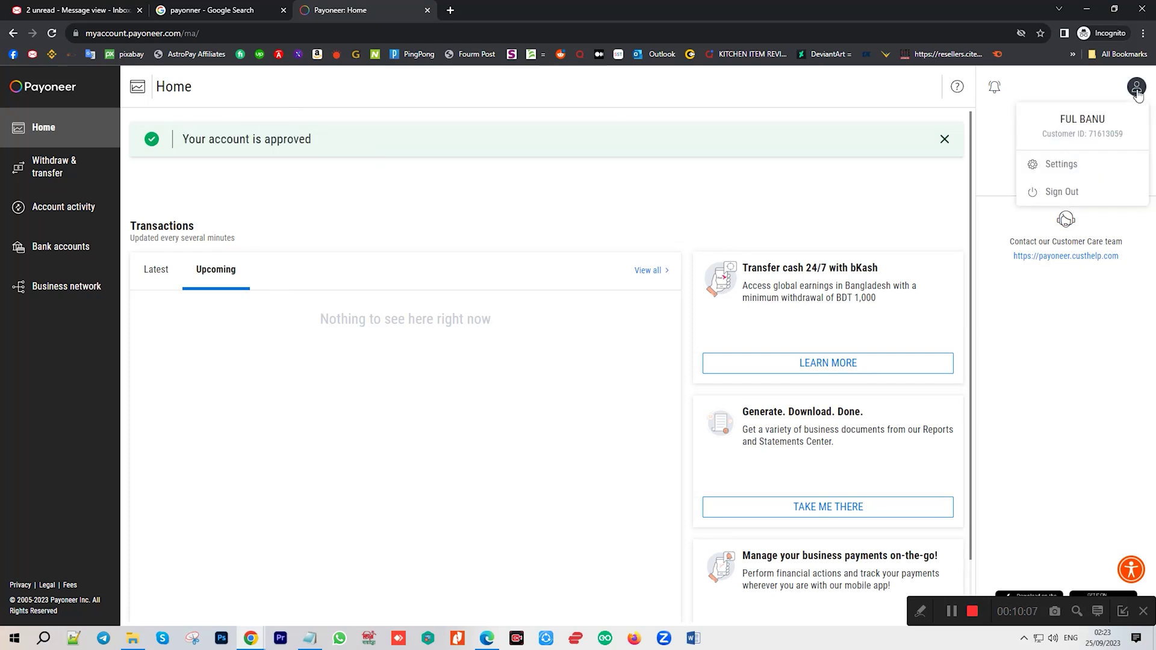
{"action": "triple_click", "coordinate": [222, 138]}
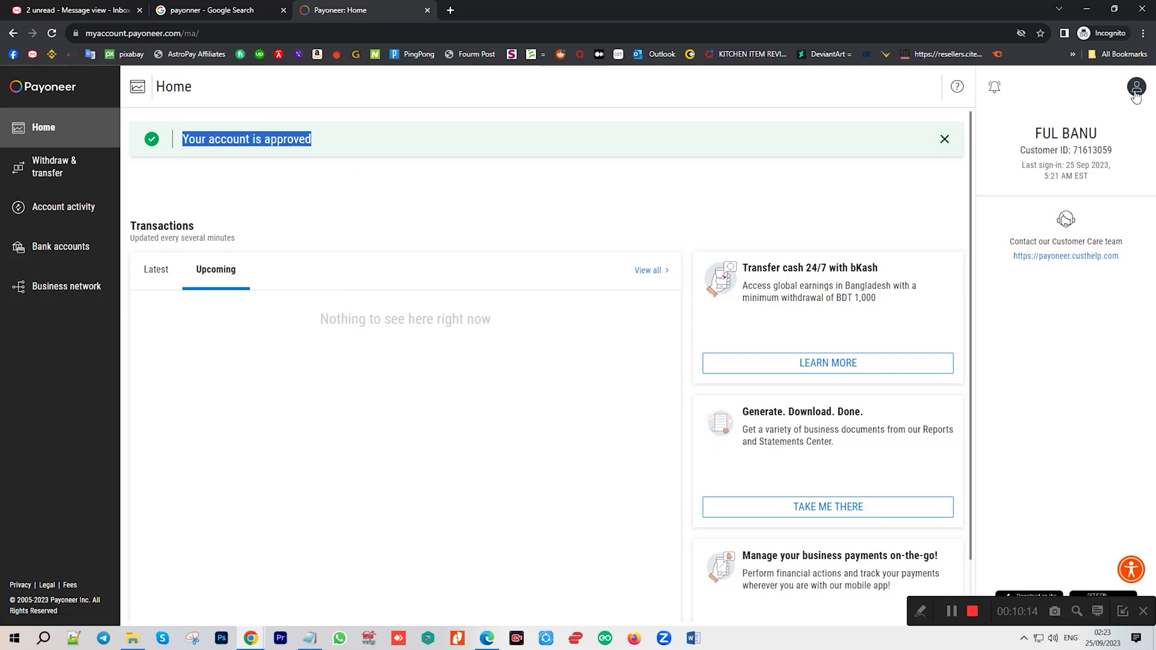
{"action": "left_click", "coordinate": [1135, 90]}
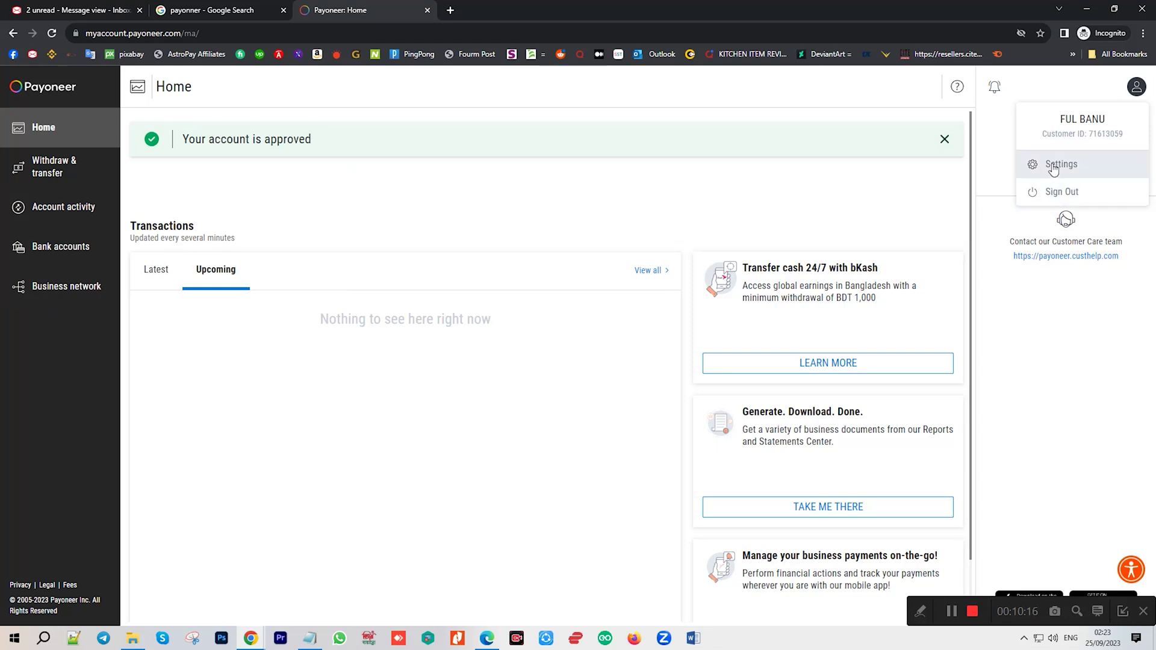
{"action": "left_click", "coordinate": [1055, 165]}
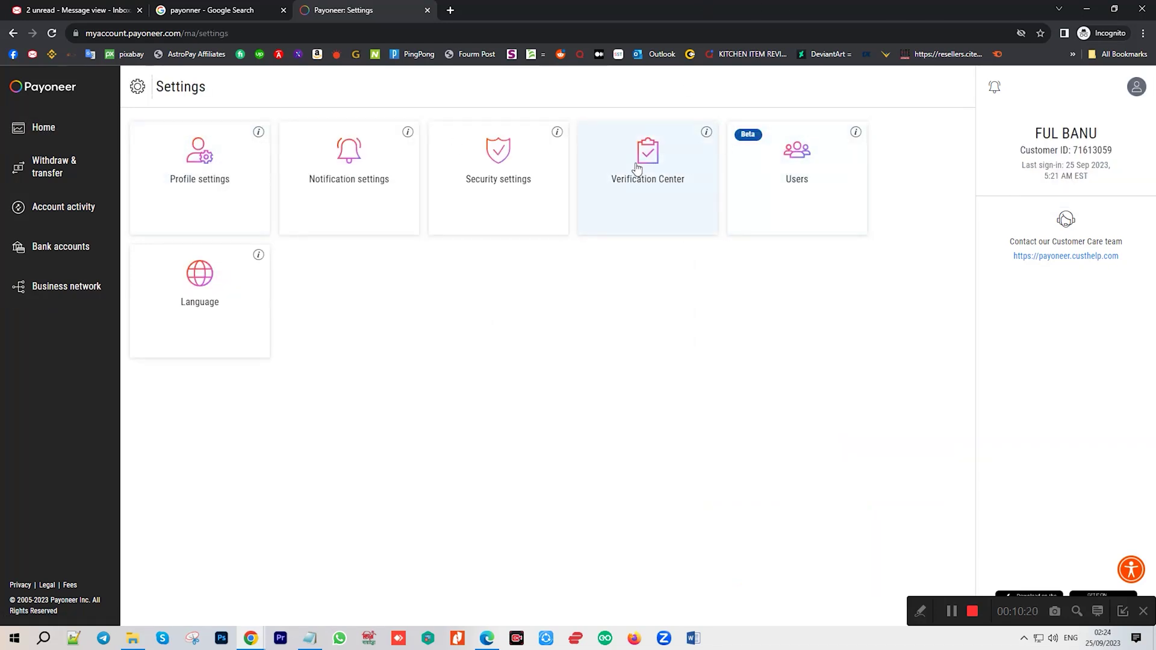
Review the Government-issued photo ID requirement in the Verification Center.
{"action": "left_click", "coordinate": [635, 168]}
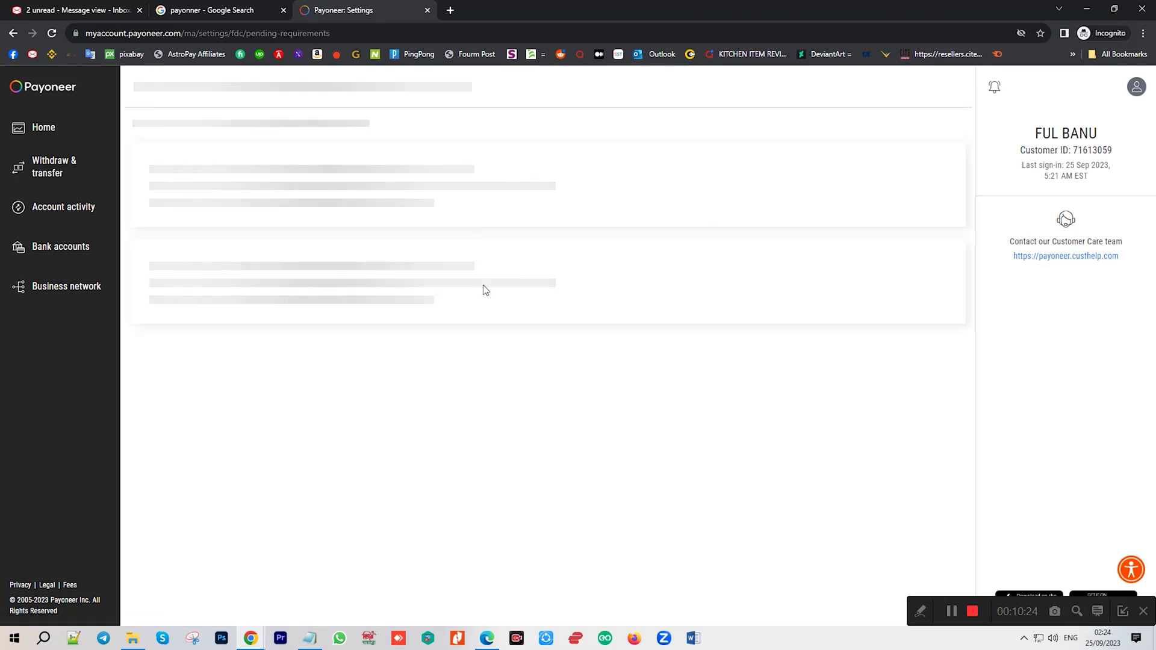
{"action": "left_click", "coordinate": [1136, 87]}
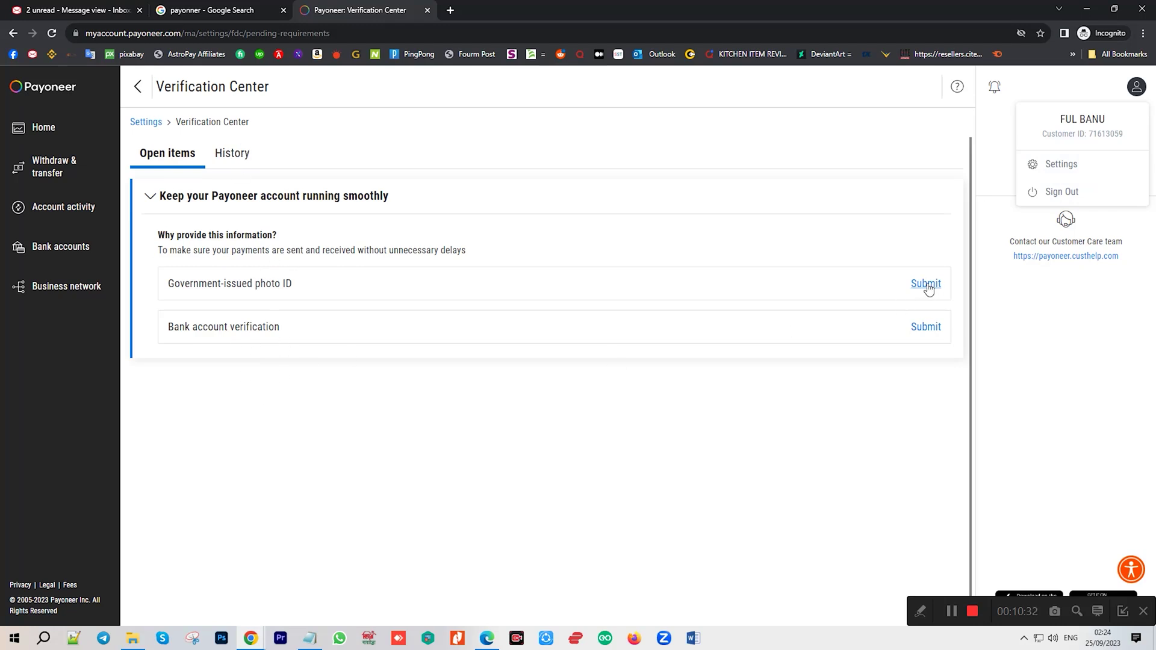
{"action": "left_click_drag", "start_coordinate": [164, 287], "coordinate": [336, 287]}
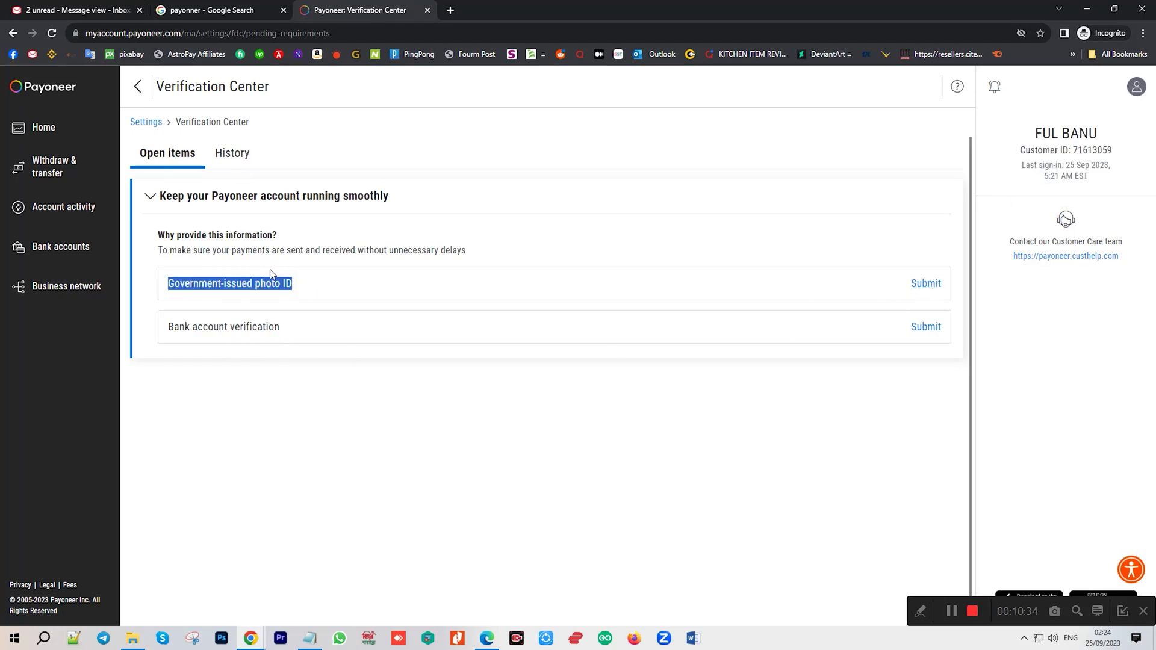
{"action": "left_click", "coordinate": [336, 255]}
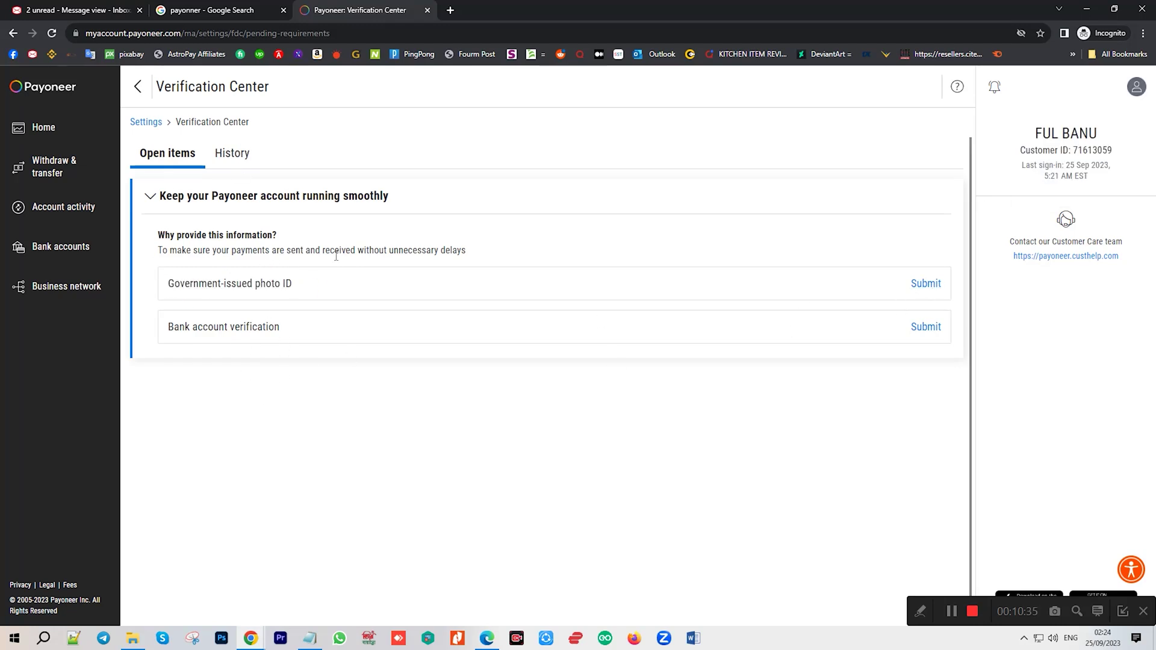
Start the photo ID submission with Smart National Identity Card as the document type.
{"action": "left_click", "coordinate": [922, 283]}
{"action": "scroll", "coordinate": [555, 296], "scroll_direction": "down", "scroll_amount": 1}
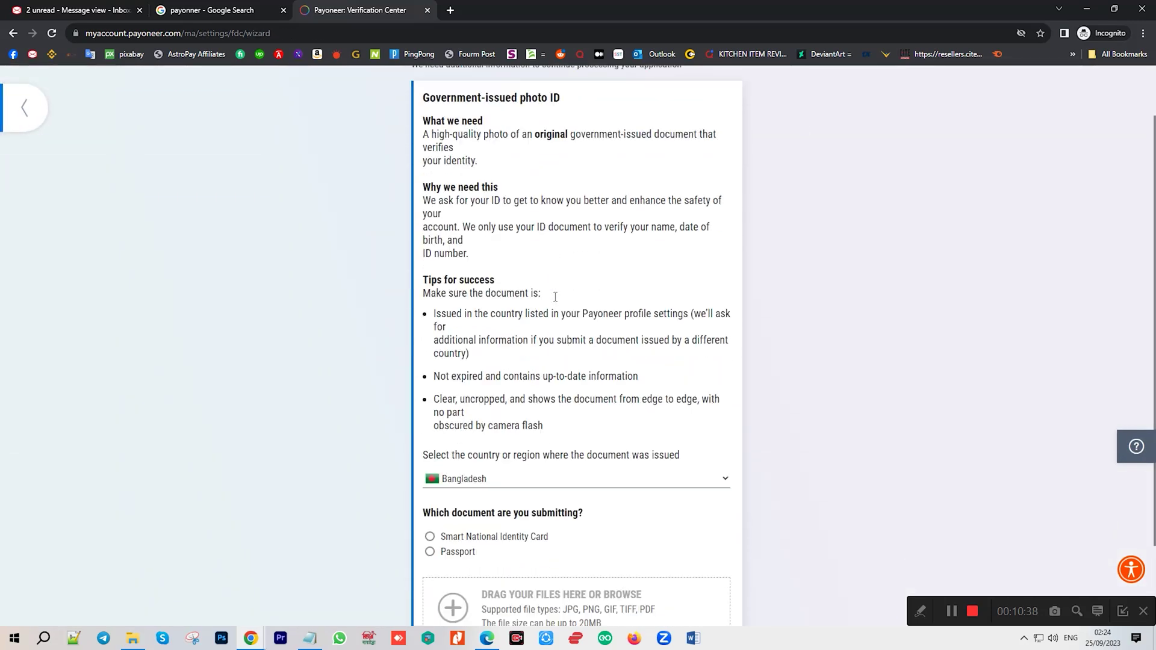
{"action": "scroll", "coordinate": [555, 296], "scroll_direction": "down", "scroll_amount": 2}
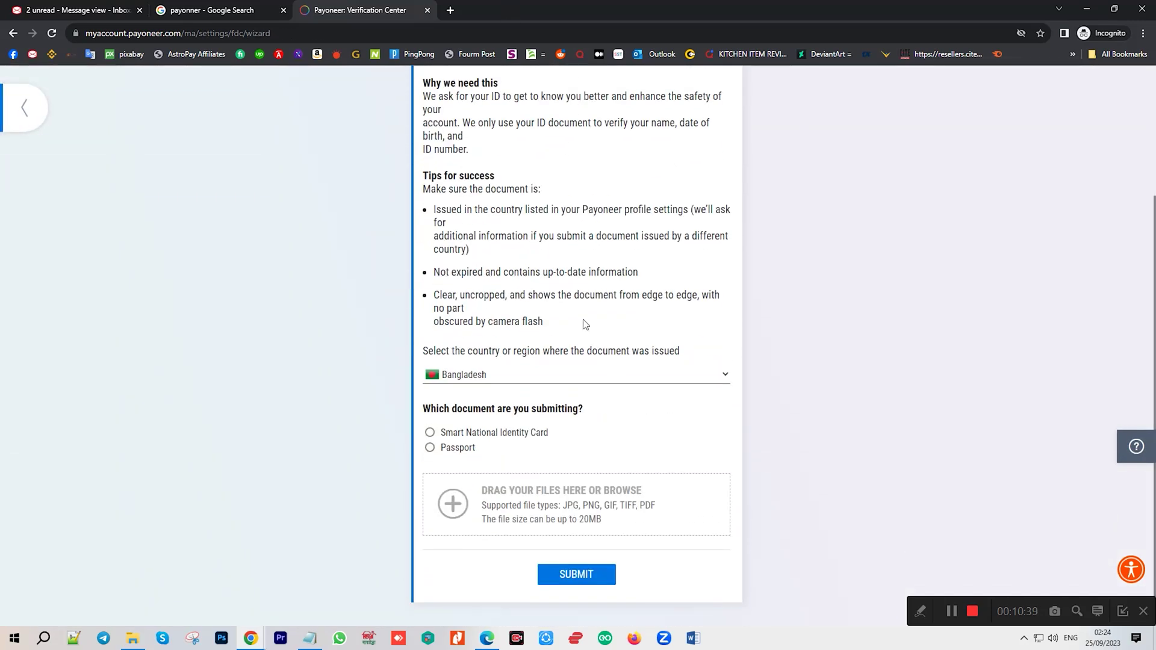
{"action": "left_click", "coordinate": [430, 433]}
{"action": "scroll", "coordinate": [518, 377], "scroll_direction": "down", "scroll_amount": 2}
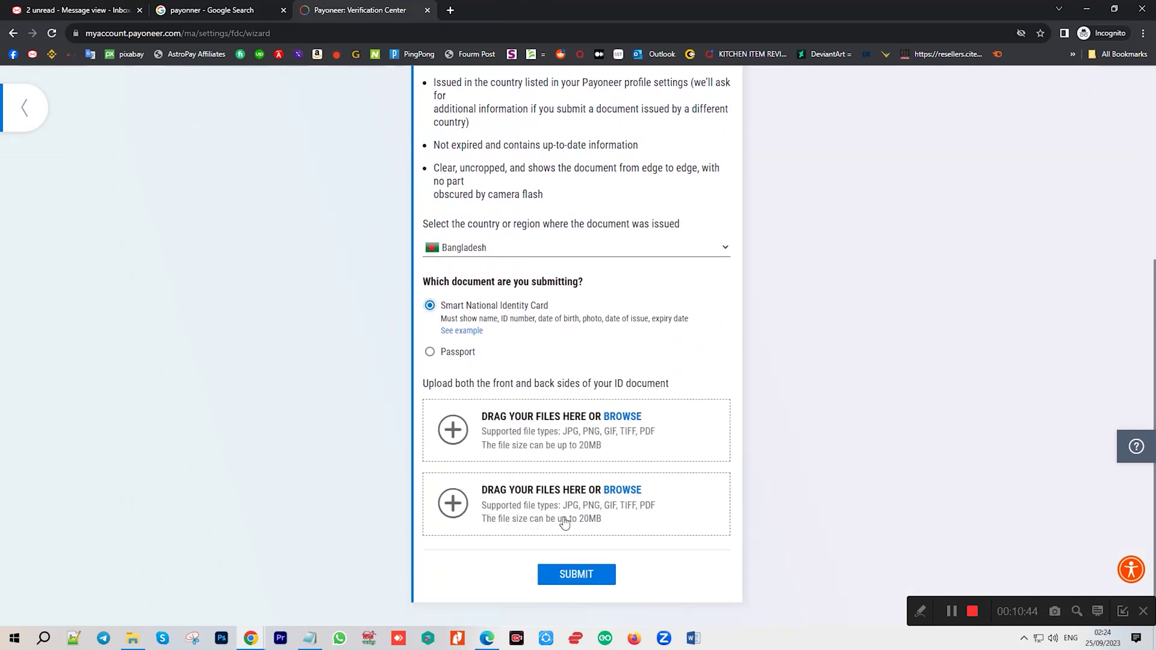
Upload the first ID card image from Downloads as the front side.
{"action": "left_click", "coordinate": [518, 441]}
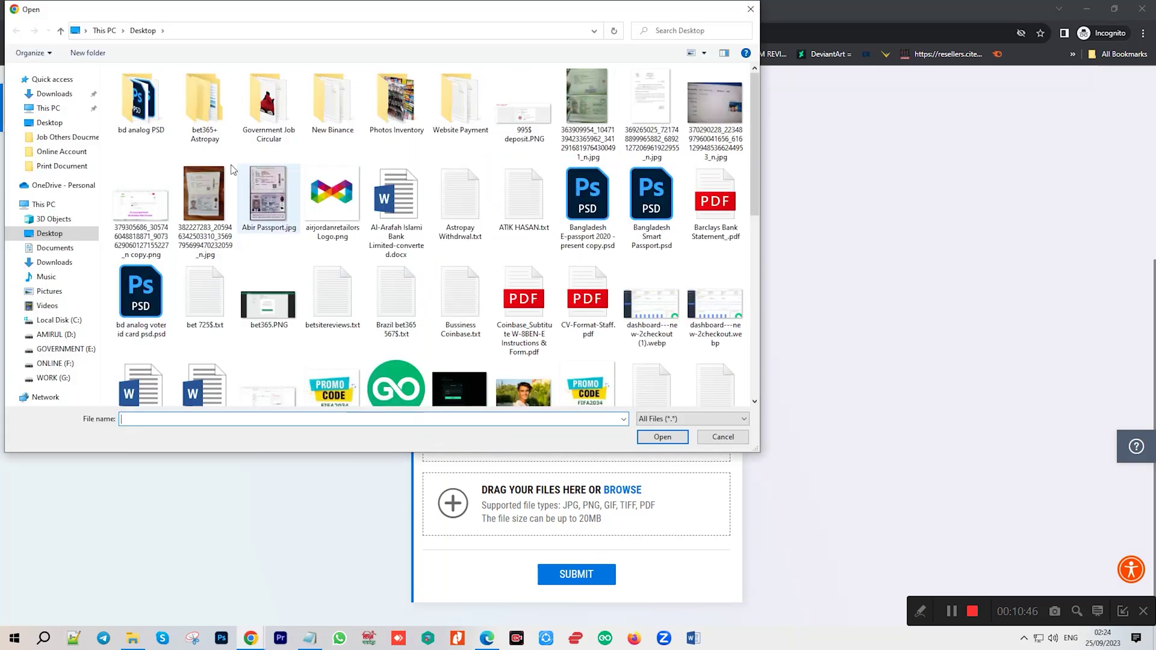
{"action": "left_click", "coordinate": [61, 268]}
{"action": "left_click", "coordinate": [222, 112]}
{"action": "left_click", "coordinate": [662, 437]}
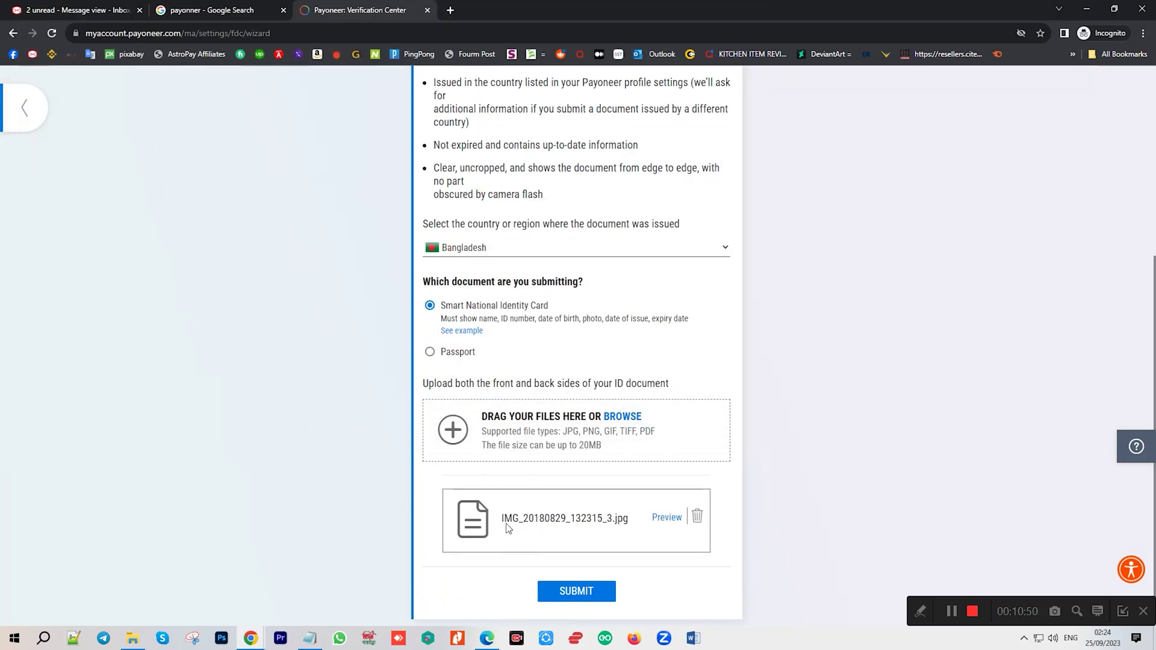
Add the second ID card image as the back side and submit both for review.
{"action": "left_click", "coordinate": [518, 433]}
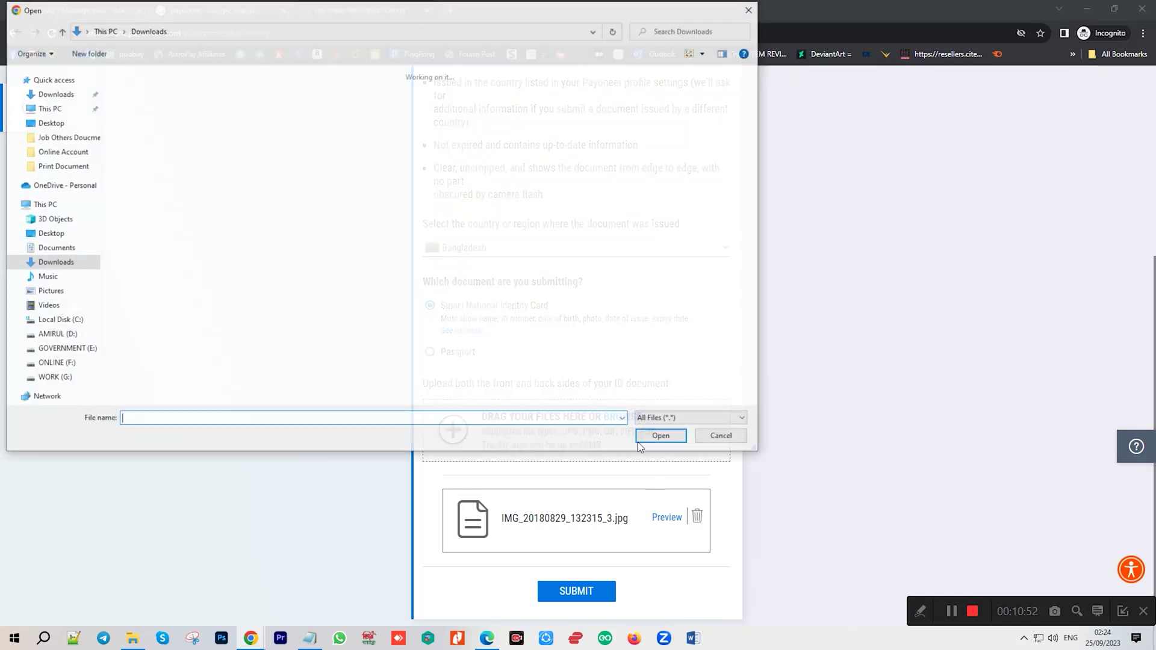
{"action": "left_click", "coordinate": [178, 111]}
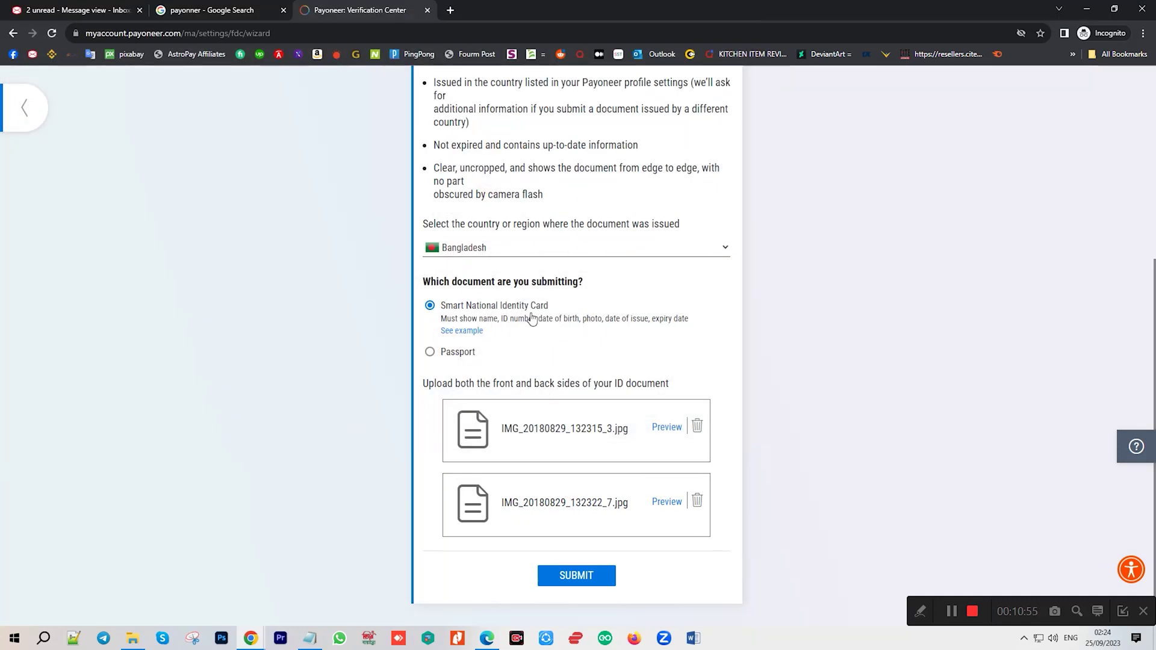
{"action": "scroll", "coordinate": [554, 315], "scroll_direction": "up", "scroll_amount": 6}
{"action": "scroll", "coordinate": [615, 398], "scroll_direction": "down", "scroll_amount": 6}
{"action": "left_click", "coordinate": [600, 587]}
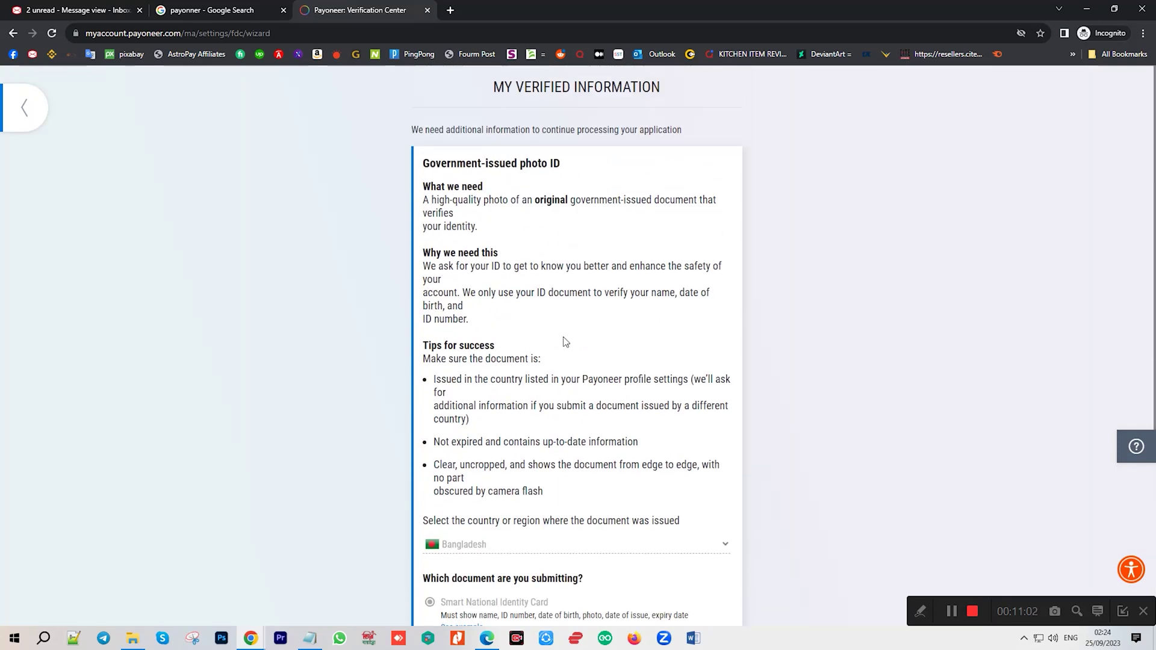
Highlight the thank-you heading and the remaining Bank account verification action.
{"action": "scroll", "coordinate": [547, 284], "scroll_direction": "down", "scroll_amount": 5}
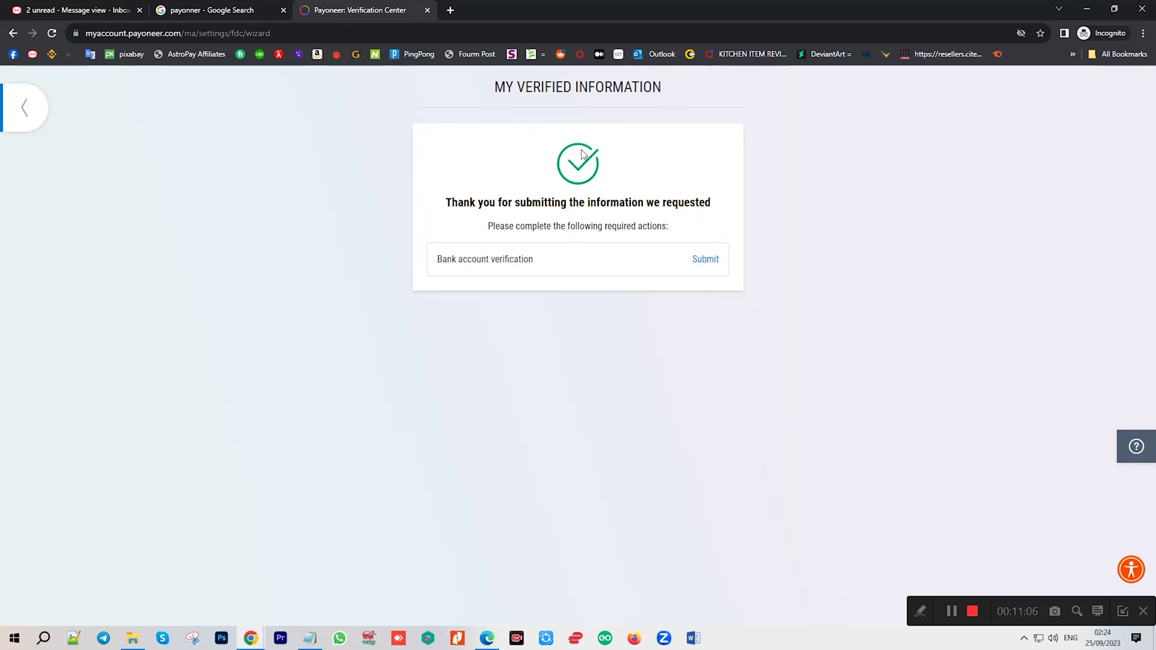
{"action": "left_click_drag", "start_coordinate": [464, 203], "coordinate": [648, 208]}
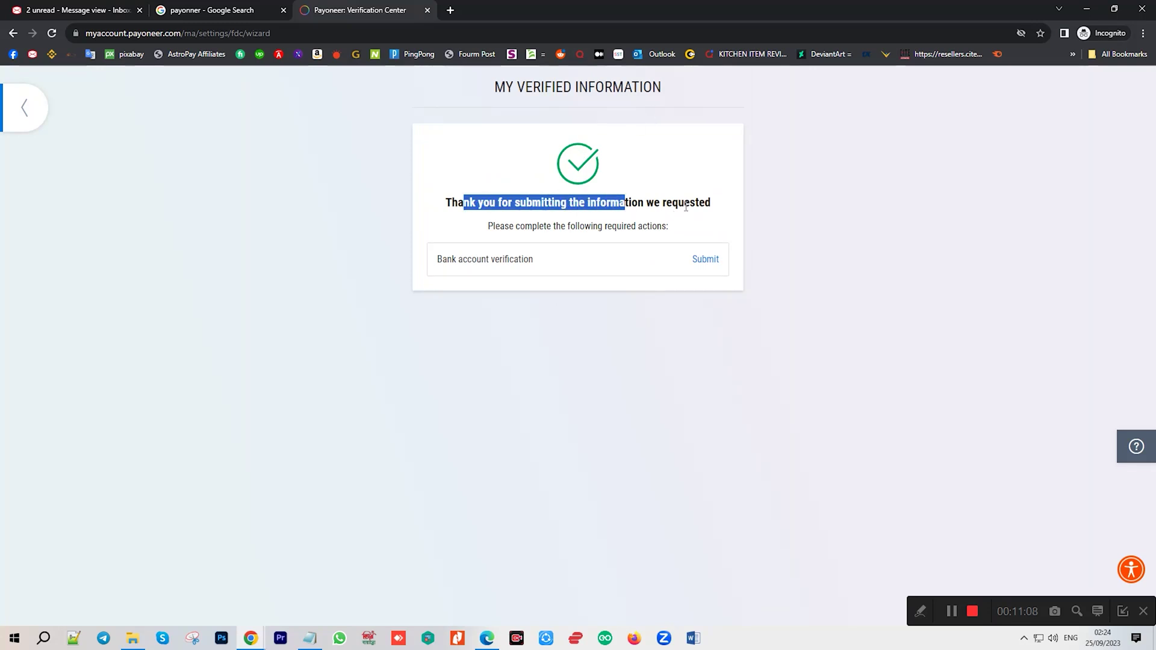
{"action": "left_click_drag", "start_coordinate": [432, 263], "coordinate": [554, 265]}
{"action": "left_click", "coordinate": [543, 241]}
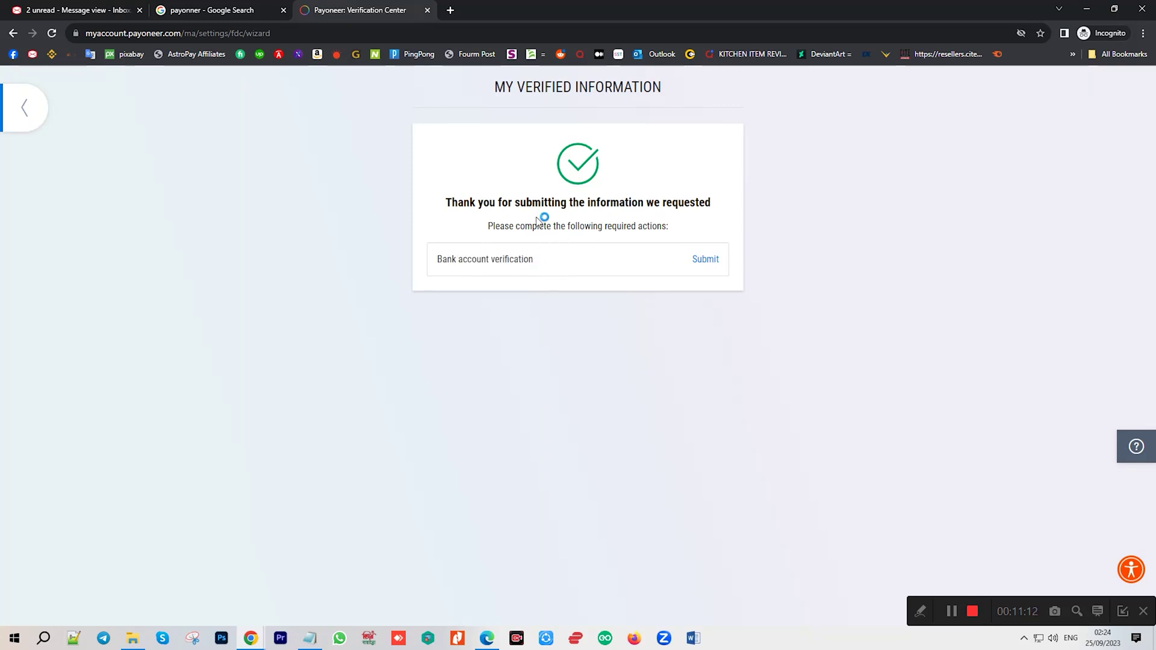
{"action": "left_click_drag", "start_coordinate": [439, 259], "coordinate": [534, 263]}
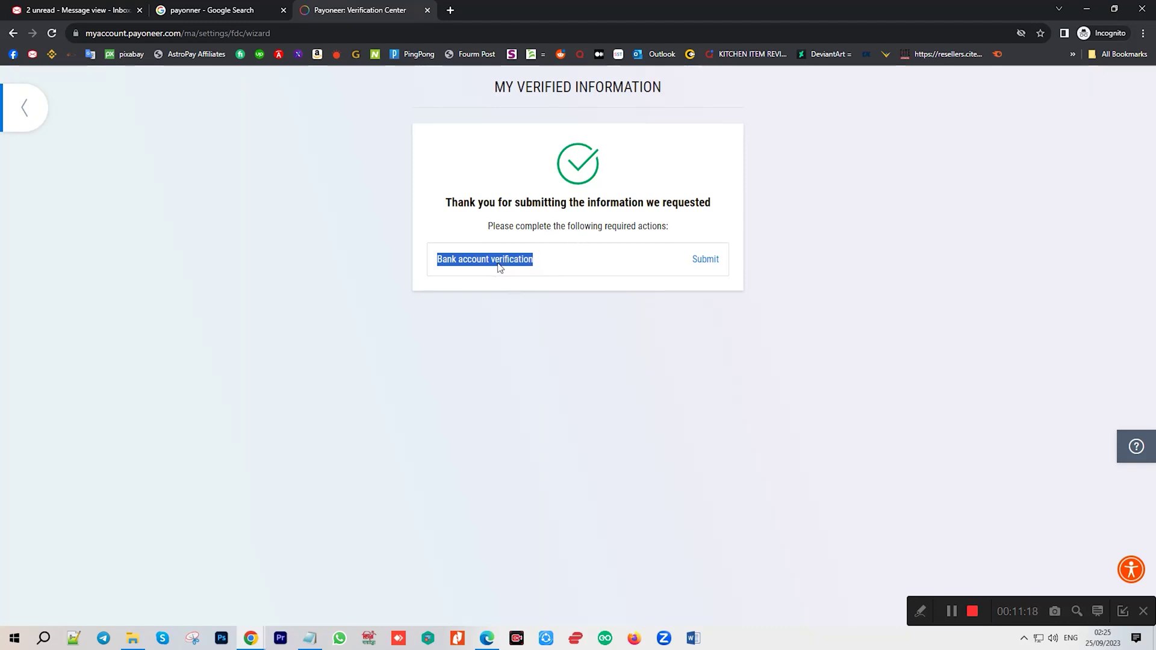
Open the Bank account verification form, attach the bank statement PDF from Downloads, and submit it.
{"action": "left_click", "coordinate": [531, 236]}
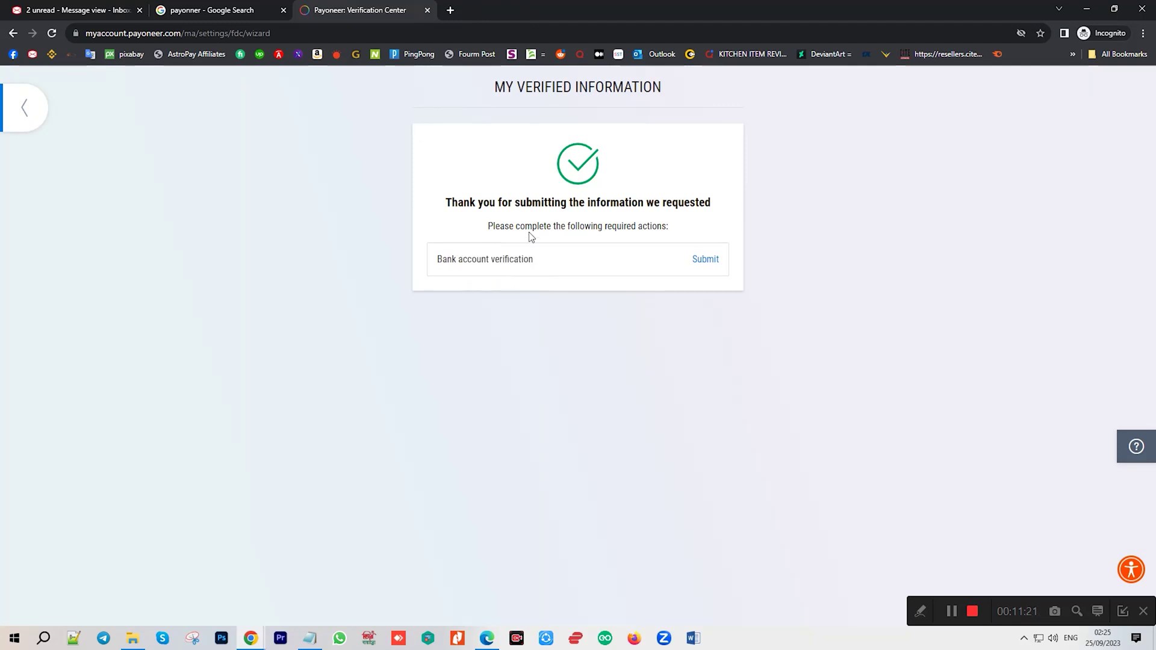
{"action": "left_click", "coordinate": [705, 260]}
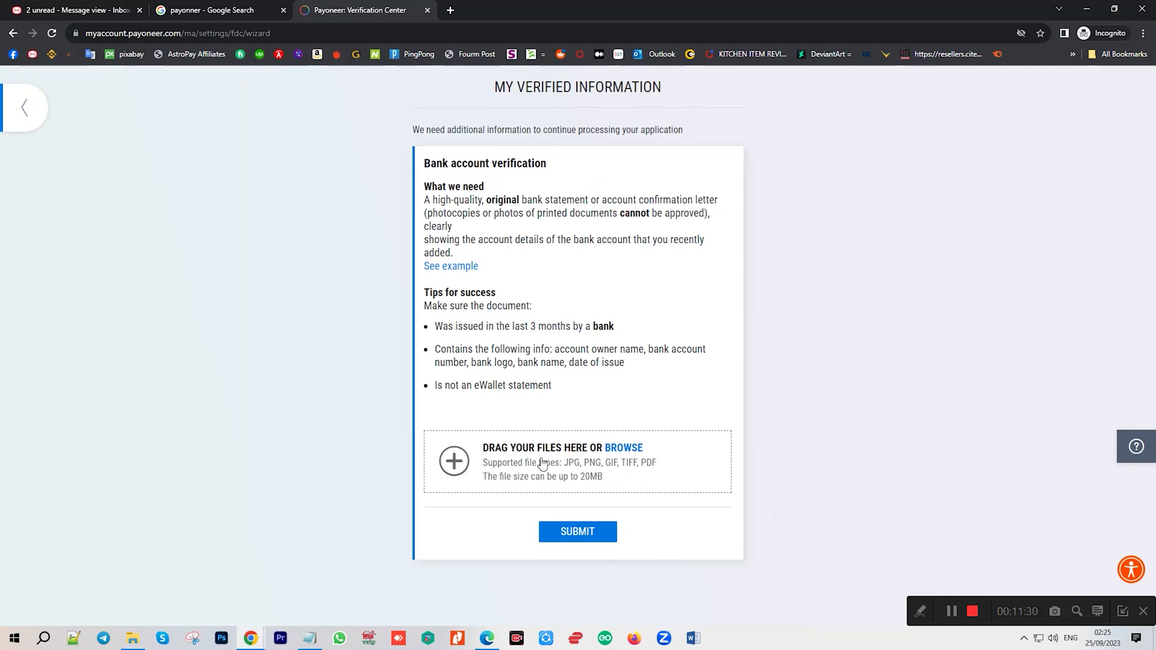
{"action": "left_click", "coordinate": [511, 474]}
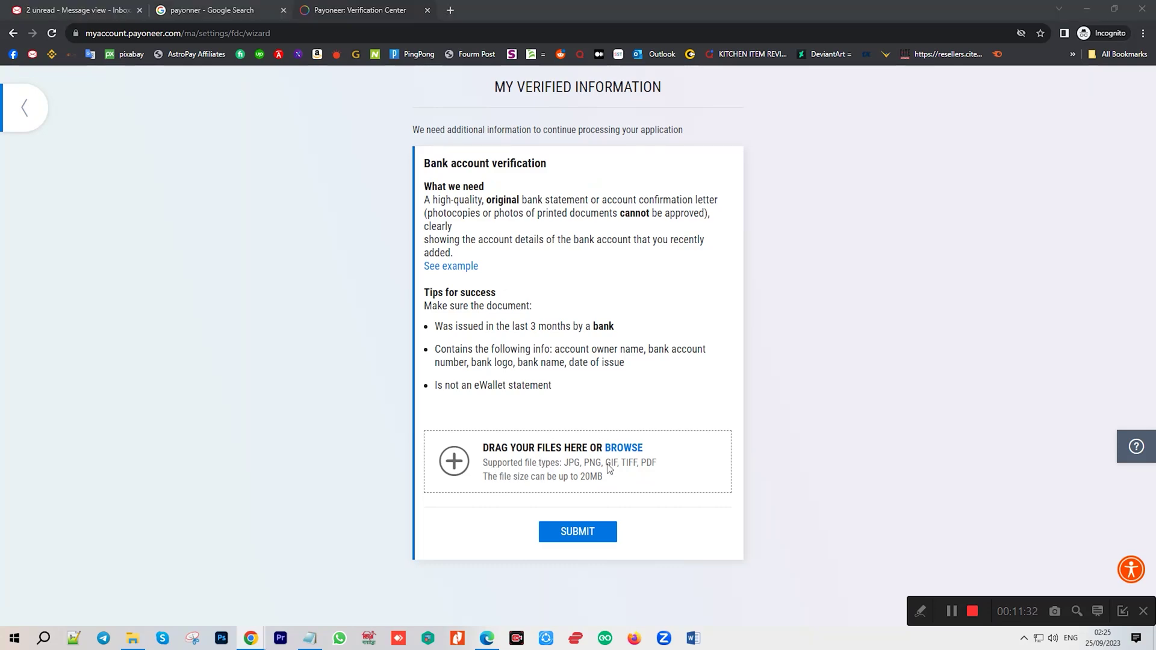
{"action": "left_click", "coordinate": [131, 111]}
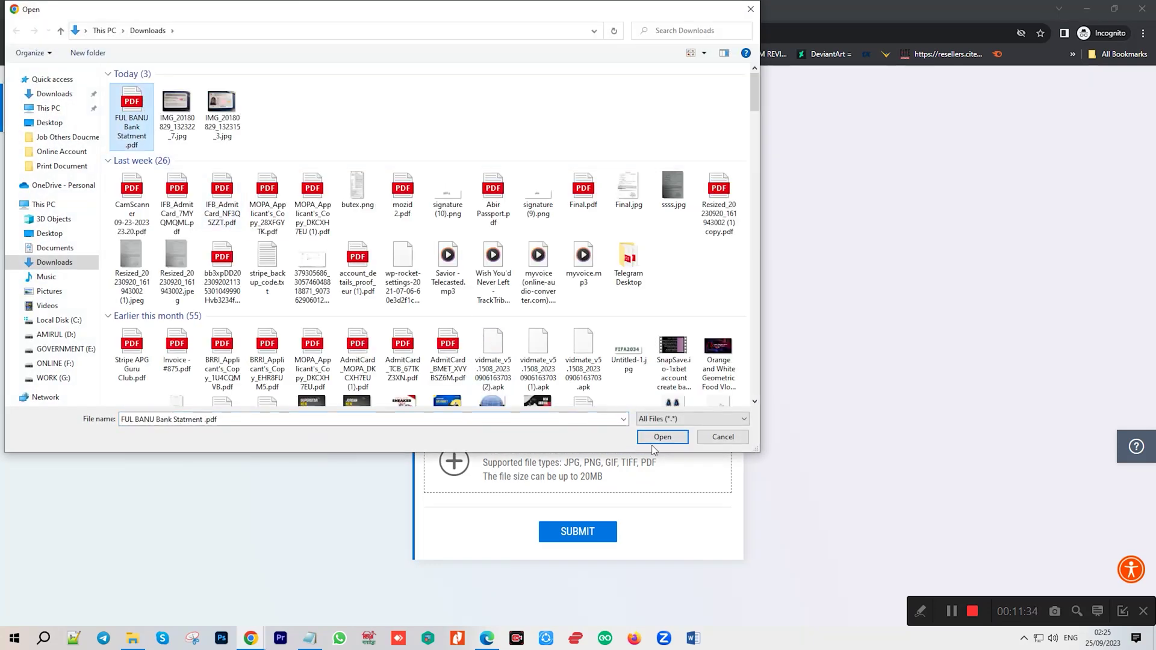
{"action": "left_click", "coordinate": [662, 436]}
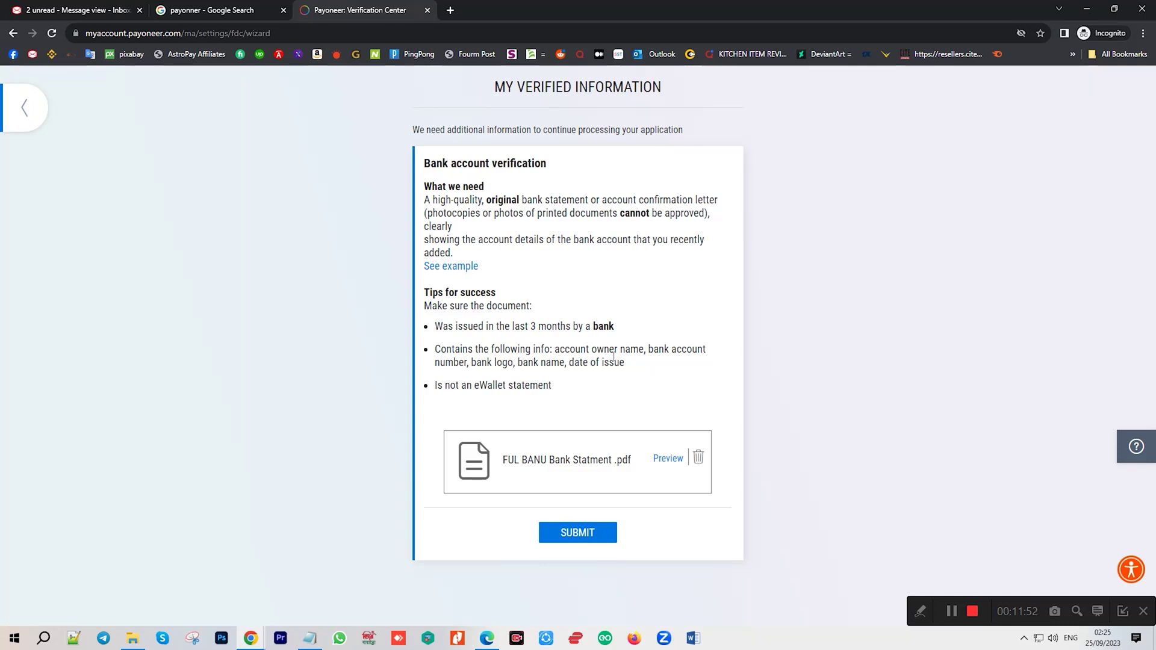
{"action": "left_click", "coordinate": [577, 532]}
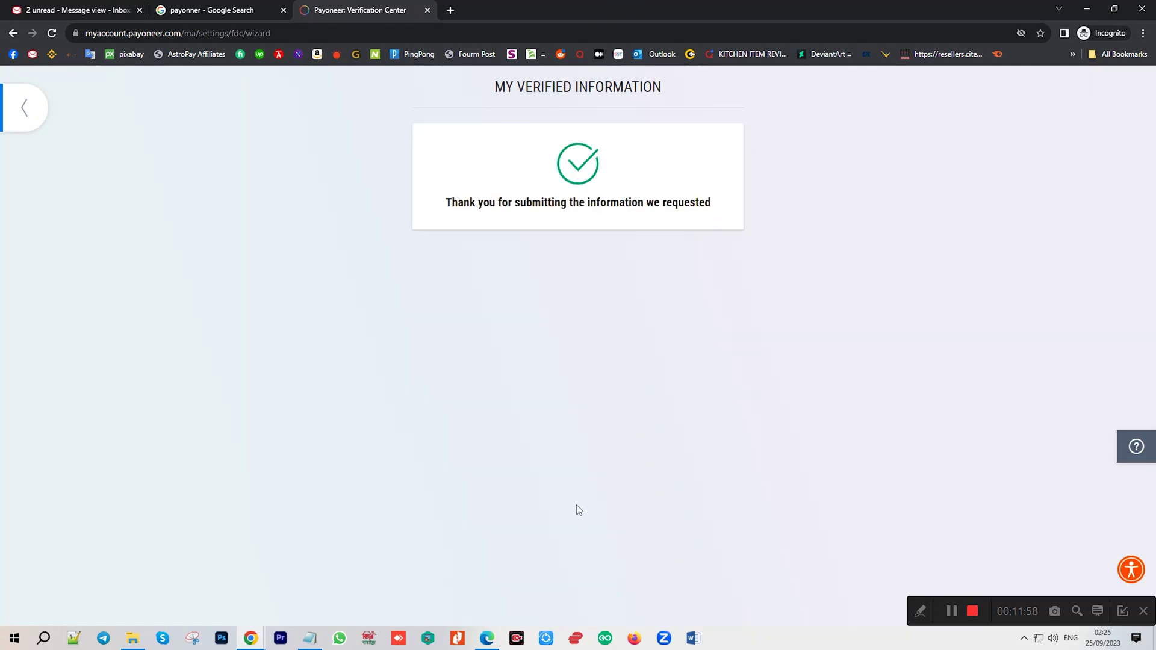
Open Verification Center History and highlight the bank document and Smart National Identity Card rows, both Under review.
{"action": "left_click", "coordinate": [38, 126]}
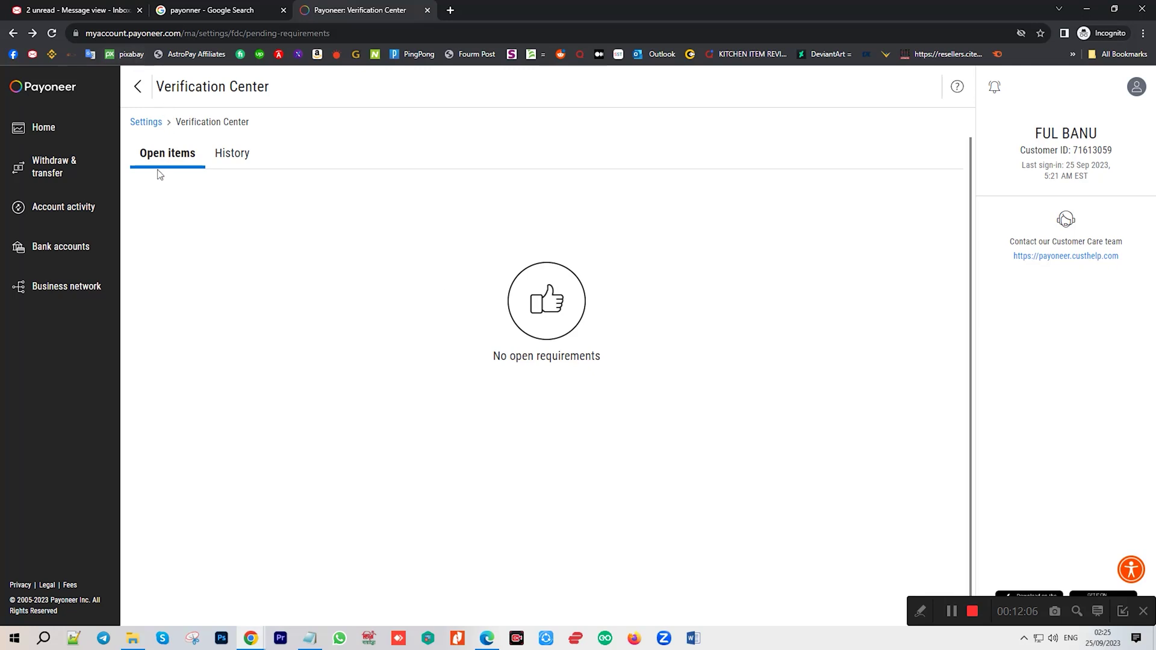
{"action": "left_click", "coordinate": [231, 158]}
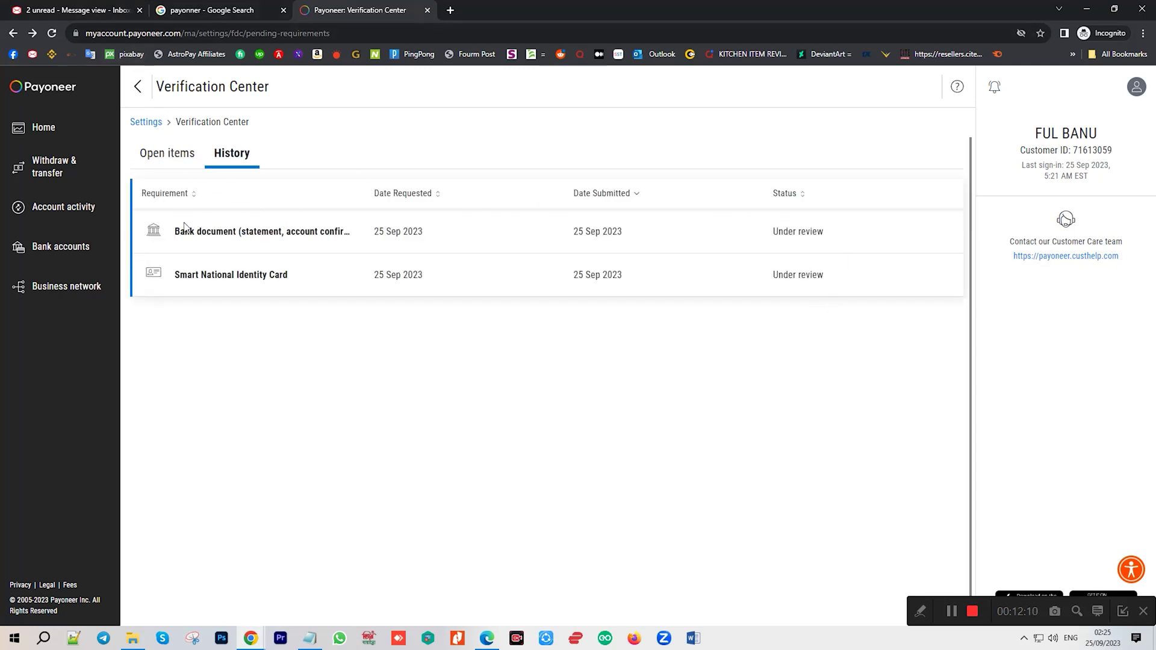
{"action": "left_click_drag", "start_coordinate": [174, 233], "coordinate": [792, 239]}
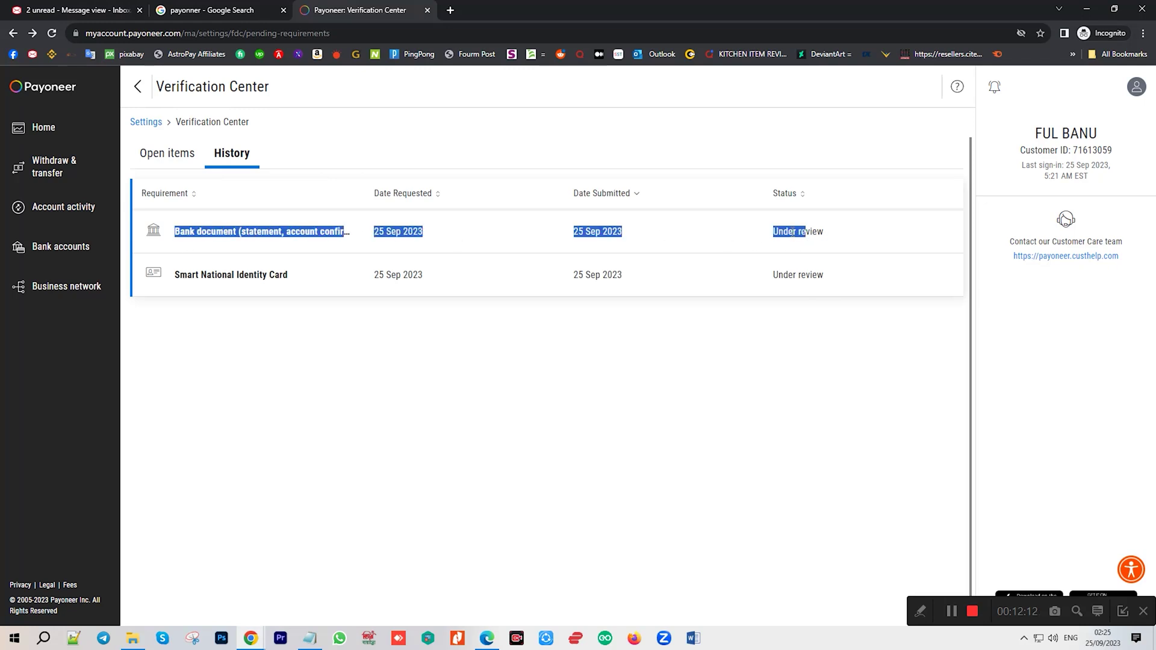
{"action": "left_click", "coordinate": [746, 242]}
{"action": "left_click_drag", "start_coordinate": [168, 276], "coordinate": [350, 283]}
{"action": "left_click", "coordinate": [847, 283]}
{"action": "left_click", "coordinate": [755, 269]}
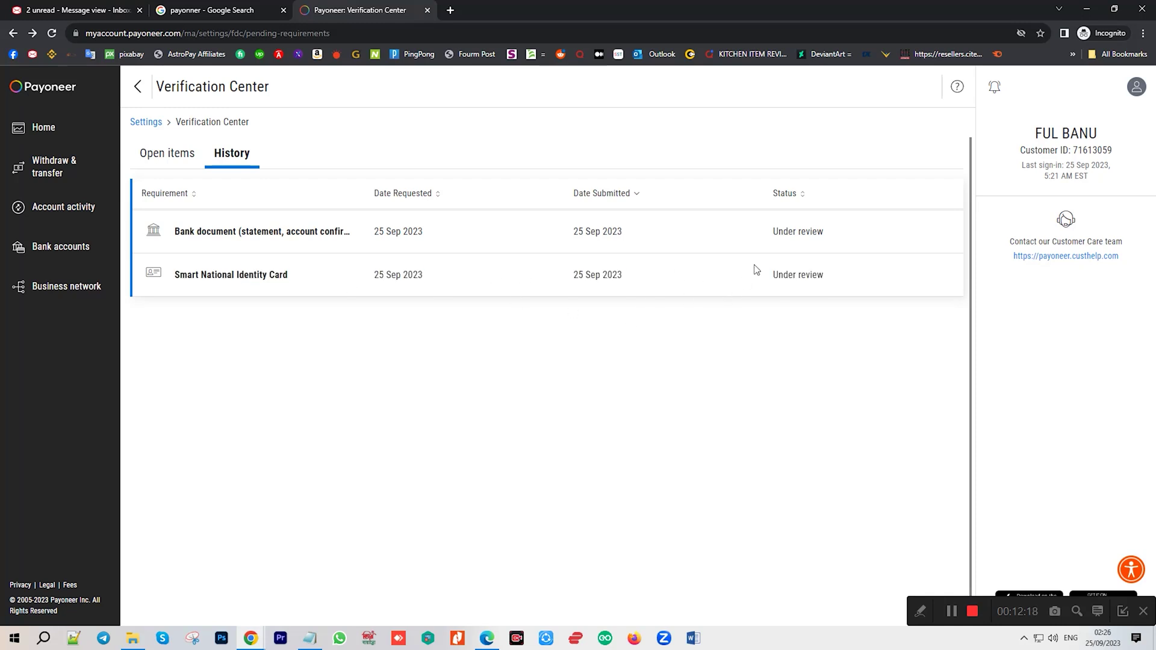
{"action": "left_click_drag", "start_coordinate": [767, 275], "coordinate": [833, 276]}
{"action": "left_click_drag", "start_coordinate": [755, 232], "coordinate": [877, 243]}
{"action": "left_click", "coordinate": [738, 294]}
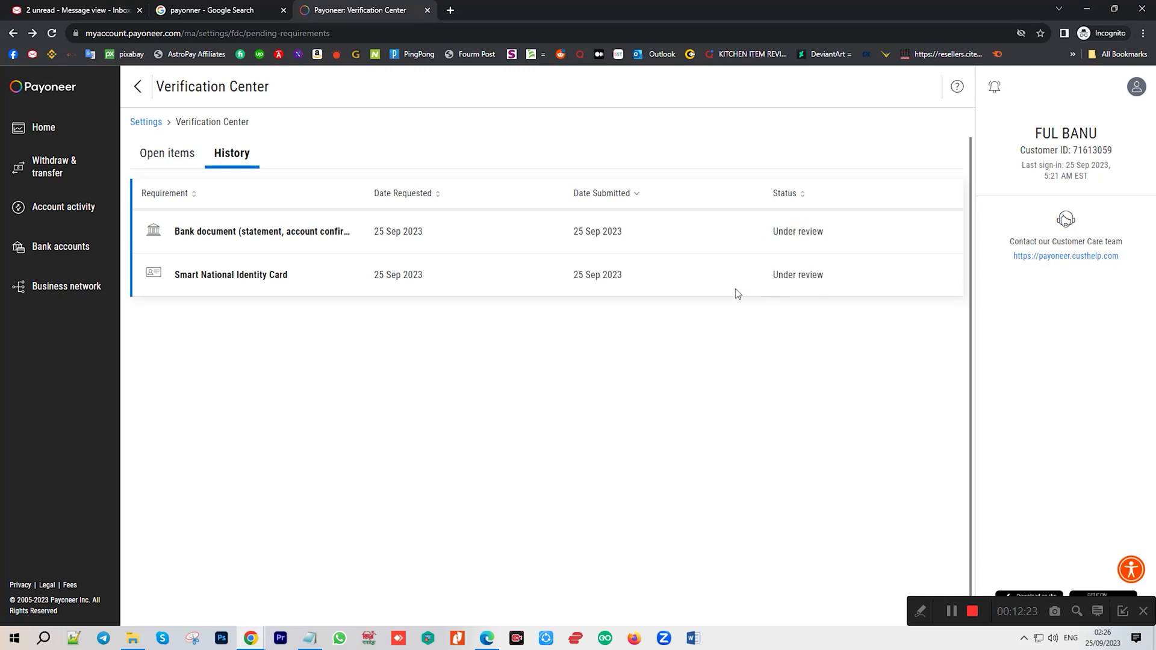
Reload the page, reopen History, and recheck both rows' dates and Under review statuses.
{"action": "left_click", "coordinate": [54, 34]}
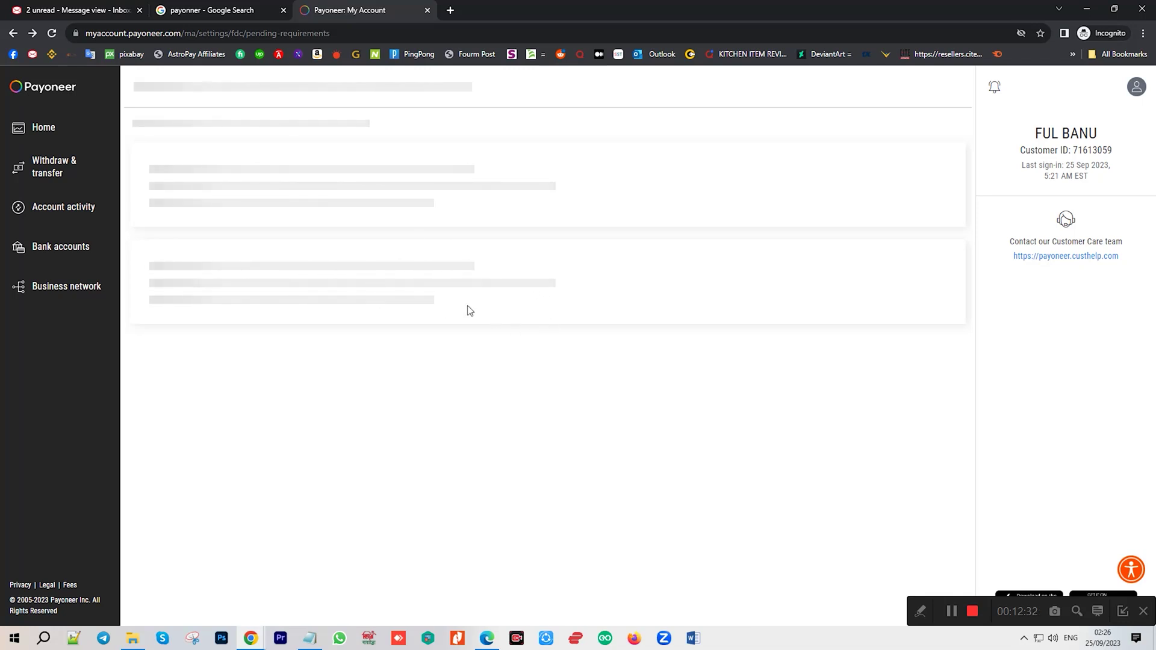
{"action": "left_click", "coordinate": [211, 164]}
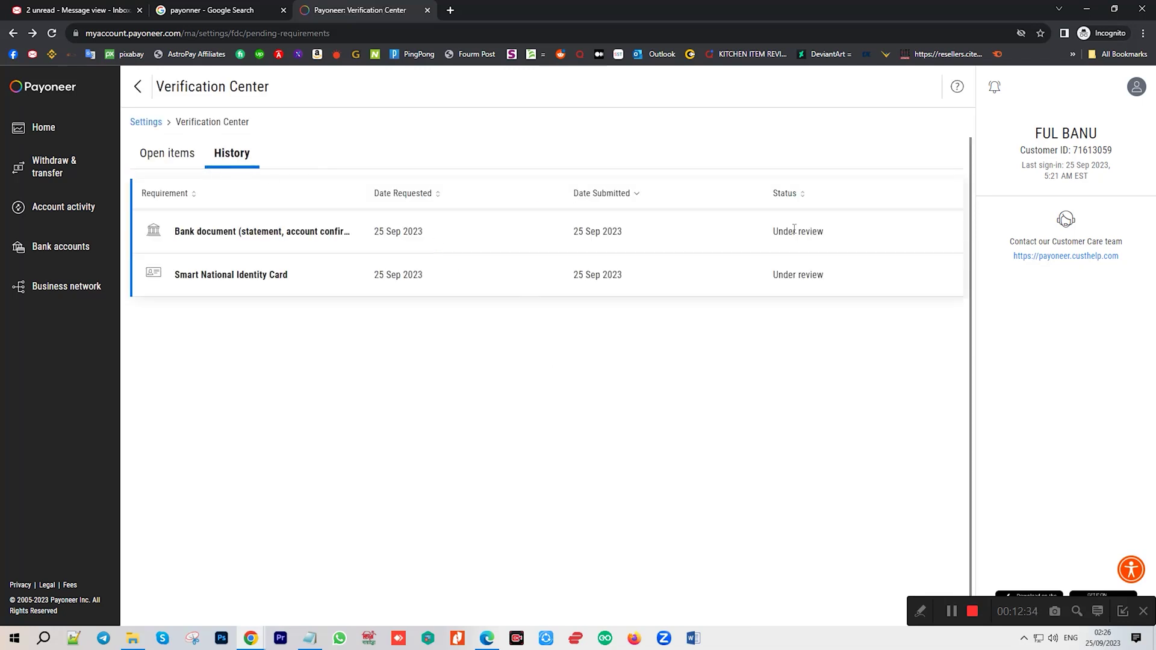
{"action": "left_click_drag", "start_coordinate": [167, 230], "coordinate": [407, 236]}
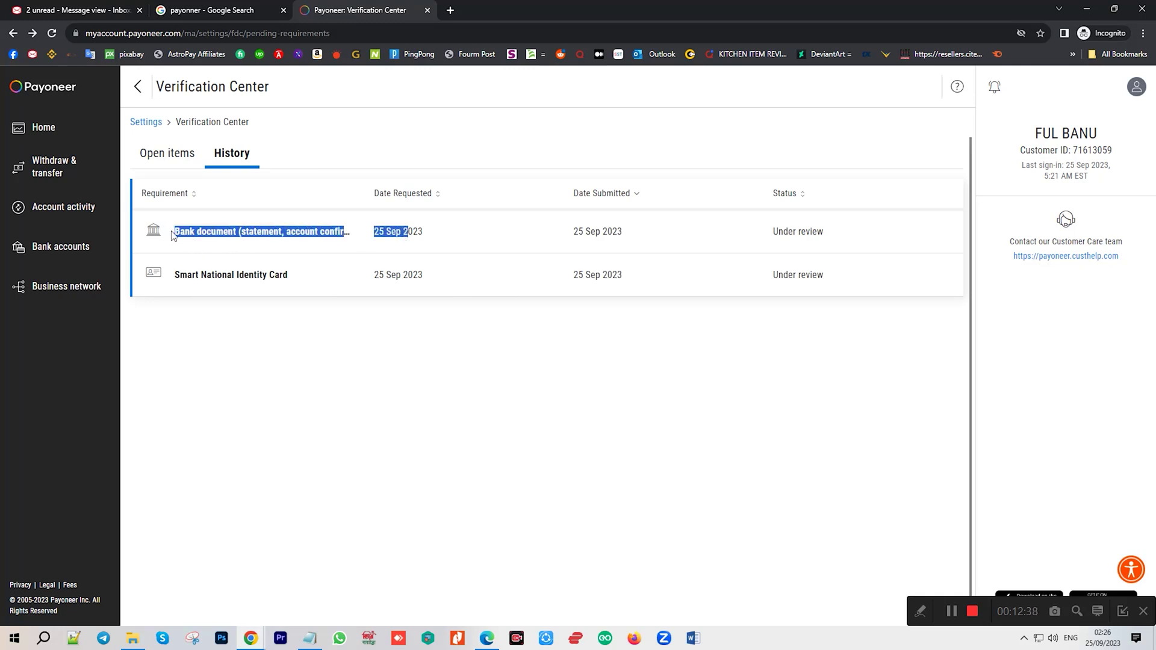
{"action": "left_click_drag", "start_coordinate": [228, 232], "coordinate": [824, 231]}
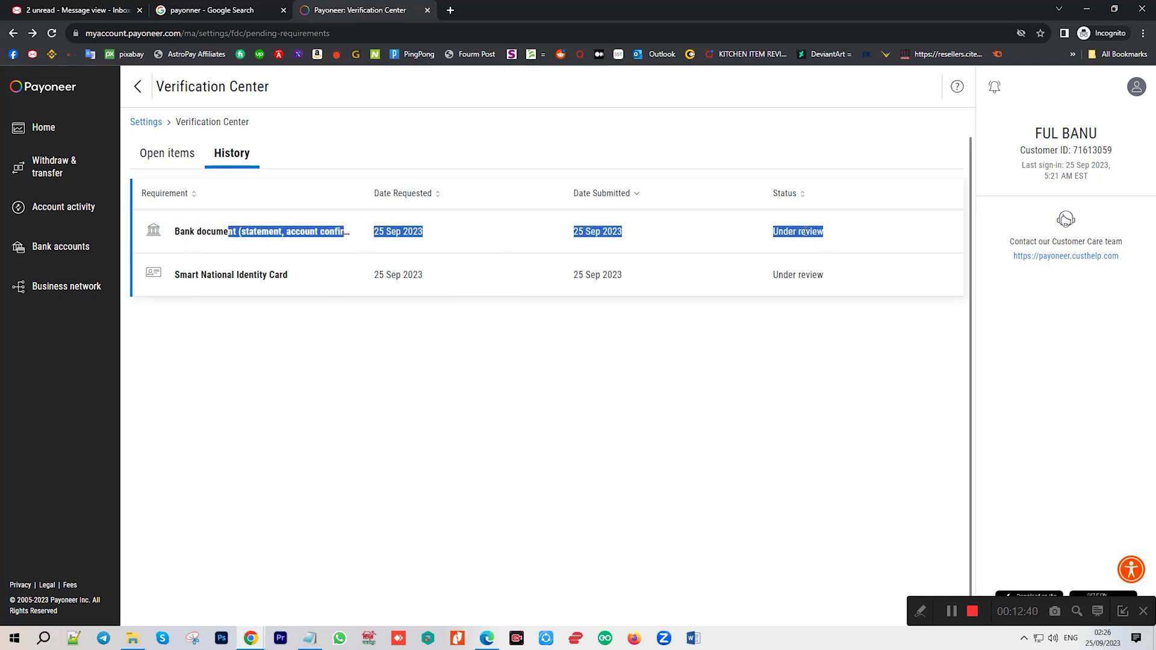
{"action": "triple_click", "coordinate": [805, 232]}
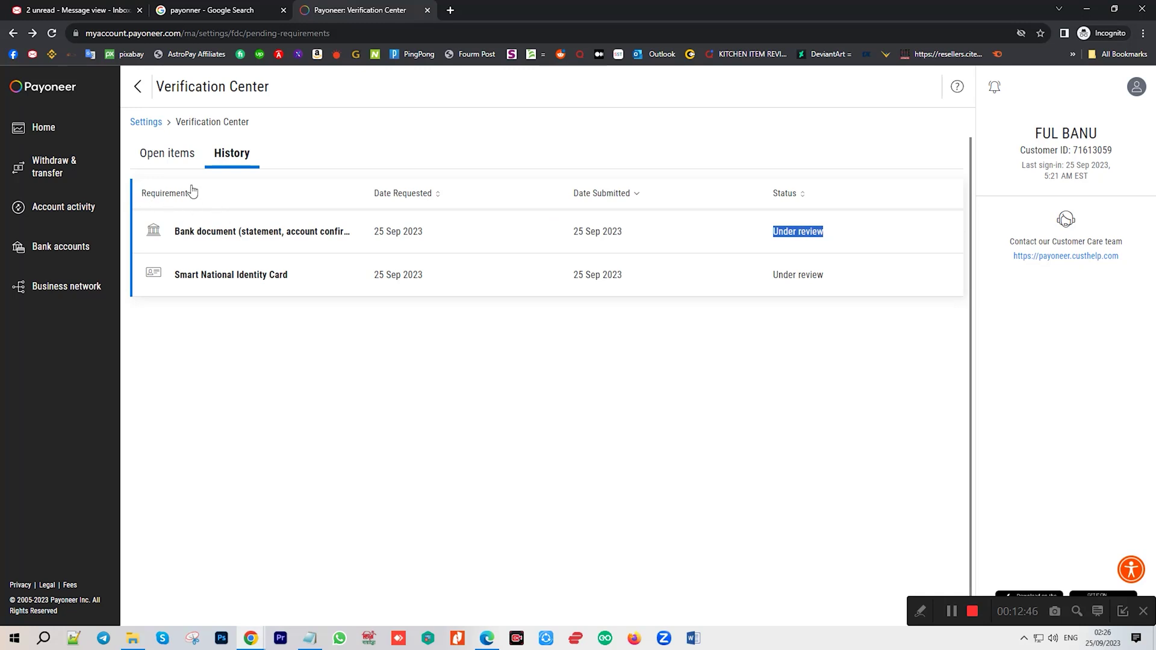
{"action": "left_click_drag", "start_coordinate": [175, 283], "coordinate": [731, 266]}
{"action": "left_click", "coordinate": [706, 235]}
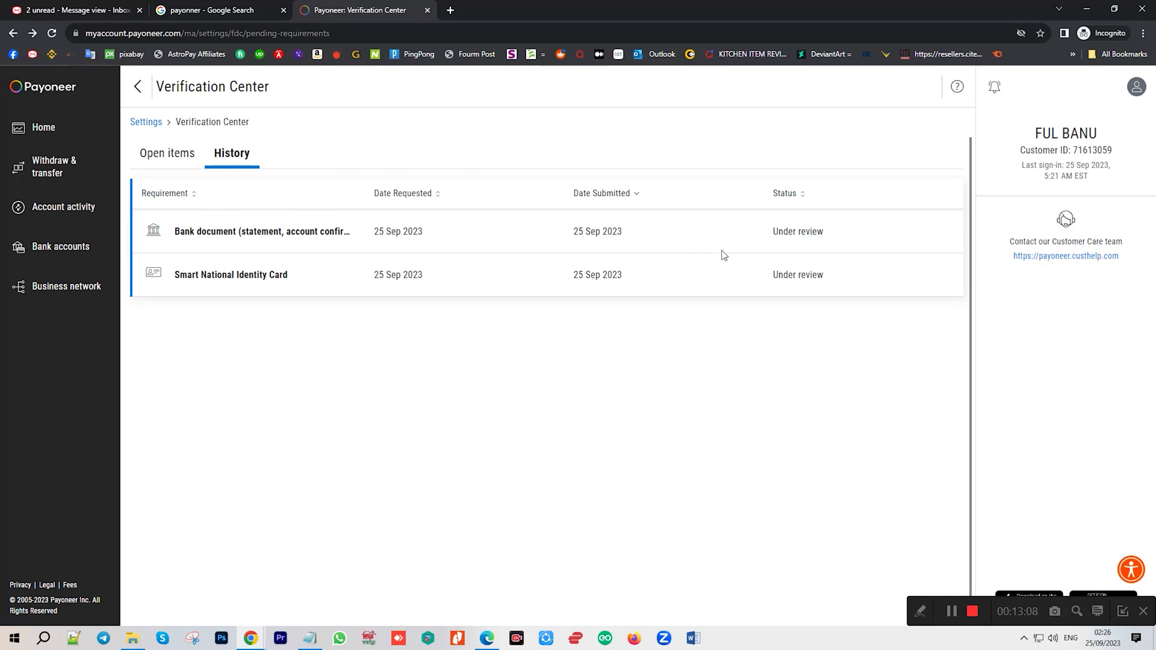
Go to Home, highlight the 'Your account is approved' message and view upcoming transactions.
{"action": "left_click", "coordinate": [46, 128]}
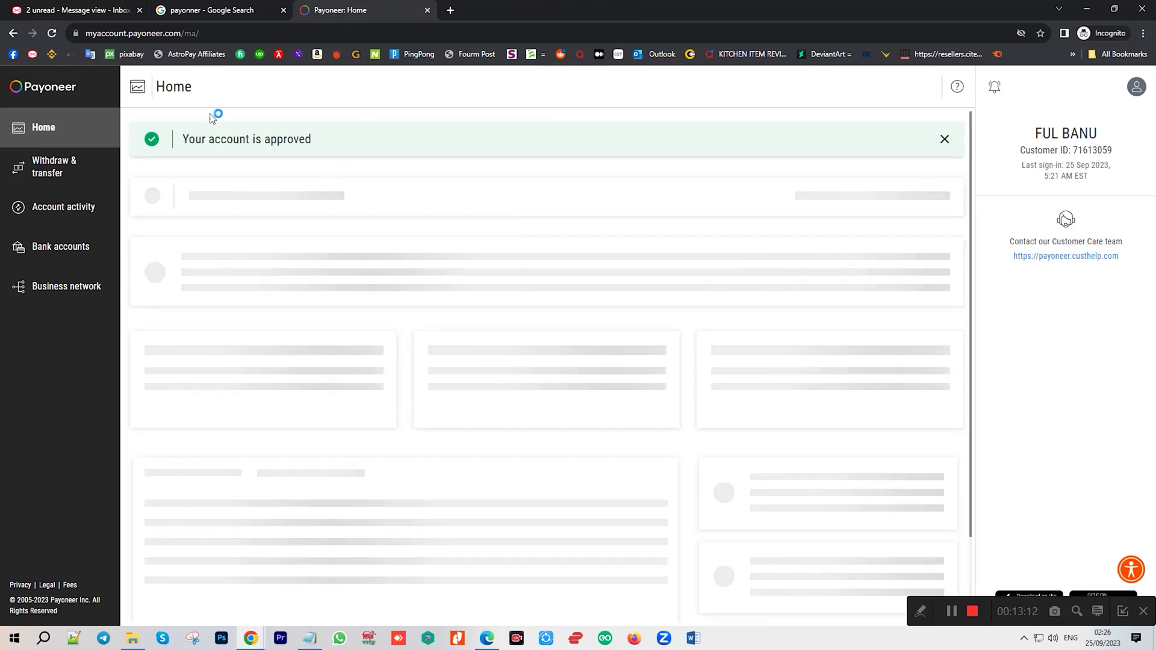
{"action": "left_click_drag", "start_coordinate": [184, 143], "coordinate": [400, 136]}
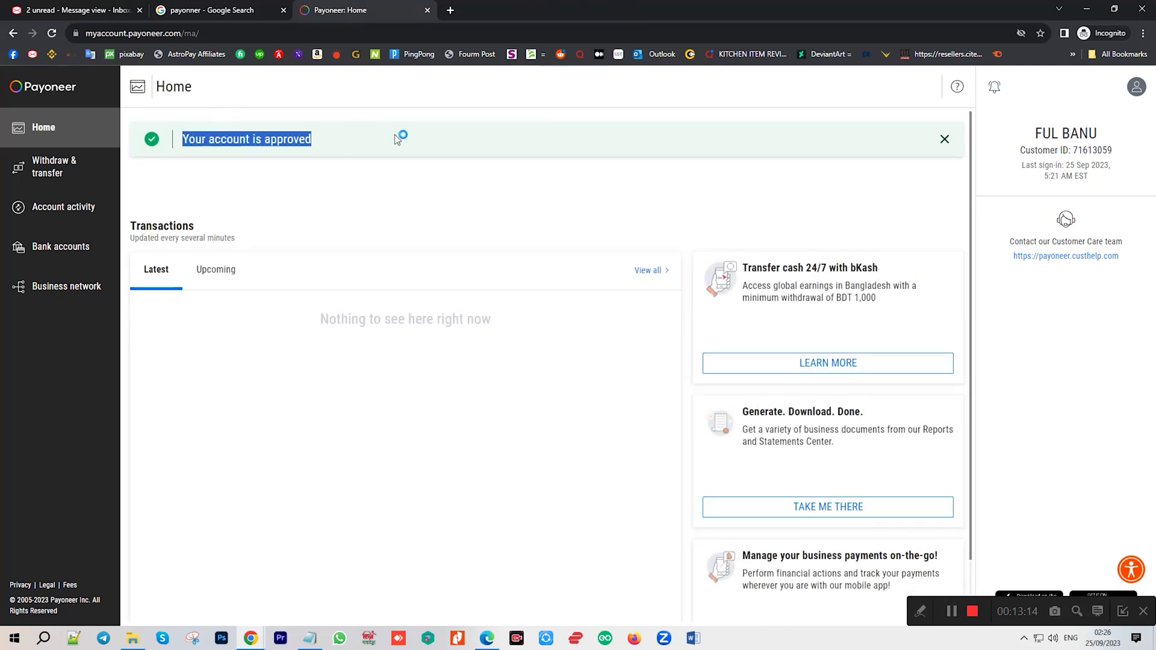
{"action": "left_click", "coordinate": [221, 274]}
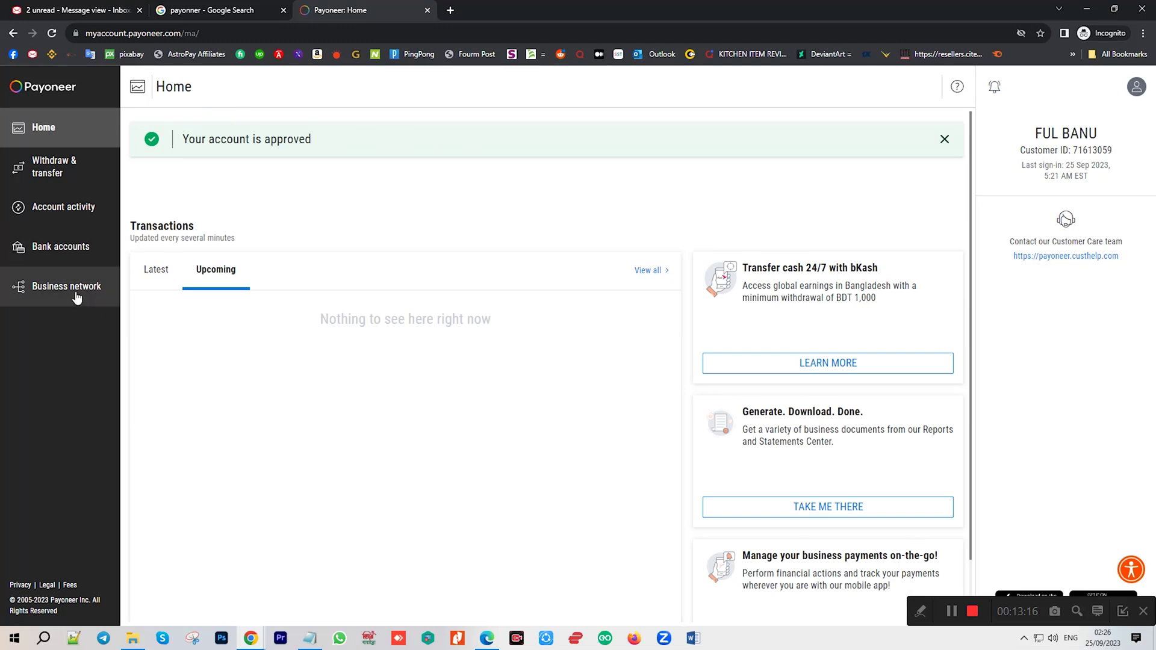
{"action": "left_click_drag", "start_coordinate": [183, 139], "coordinate": [328, 148]}
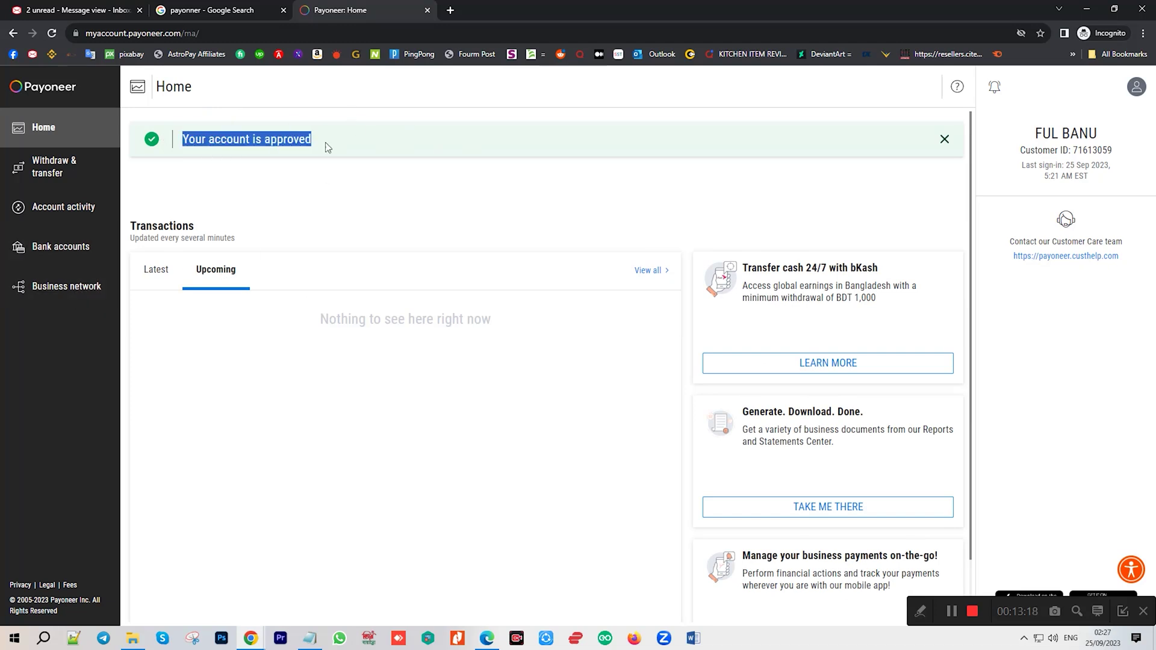
{"action": "left_click", "coordinate": [495, 166]}
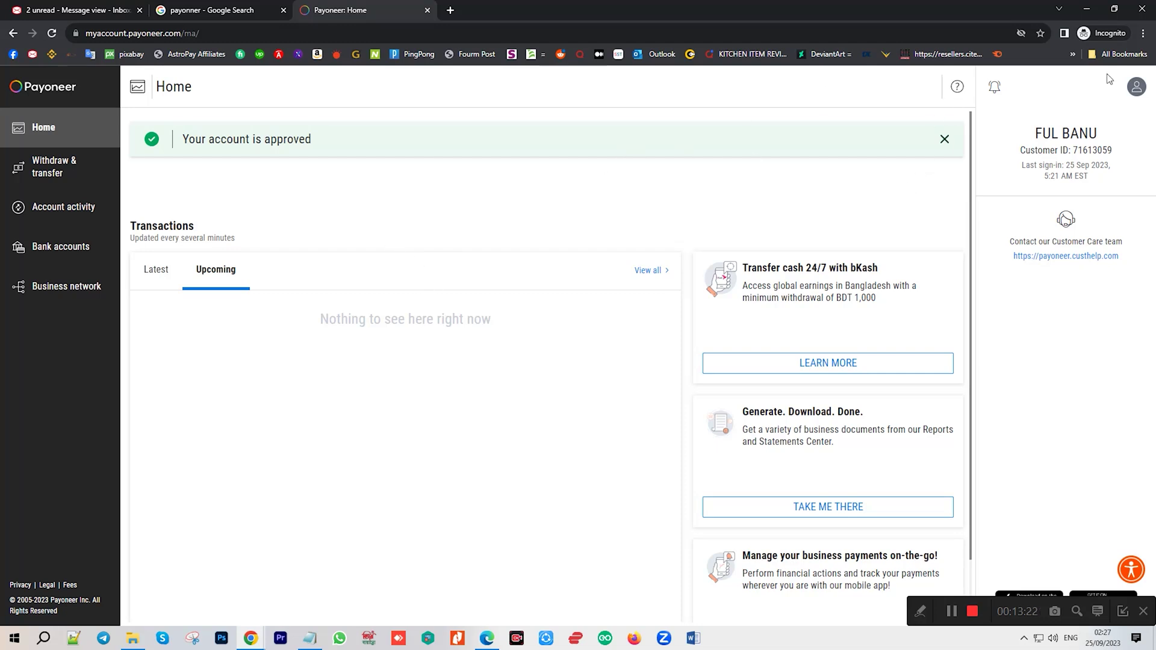
Recheck the identity card row in Settings > Verification Center > History, then return Home.
{"action": "left_click", "coordinate": [1136, 87]}
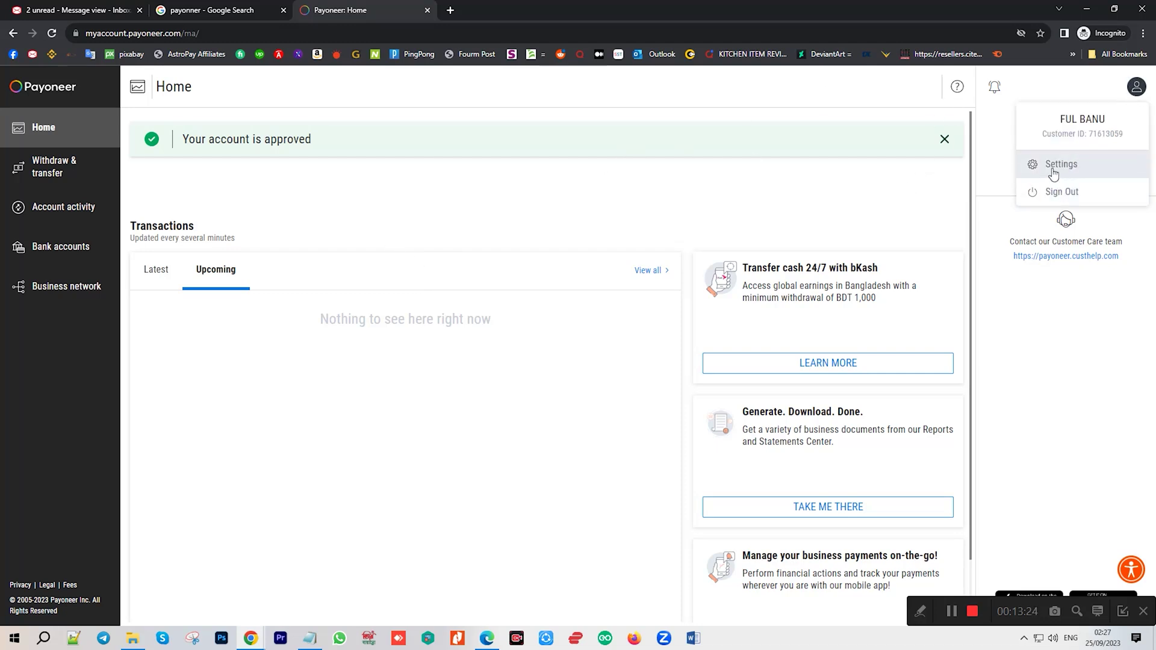
{"action": "left_click", "coordinate": [1054, 174]}
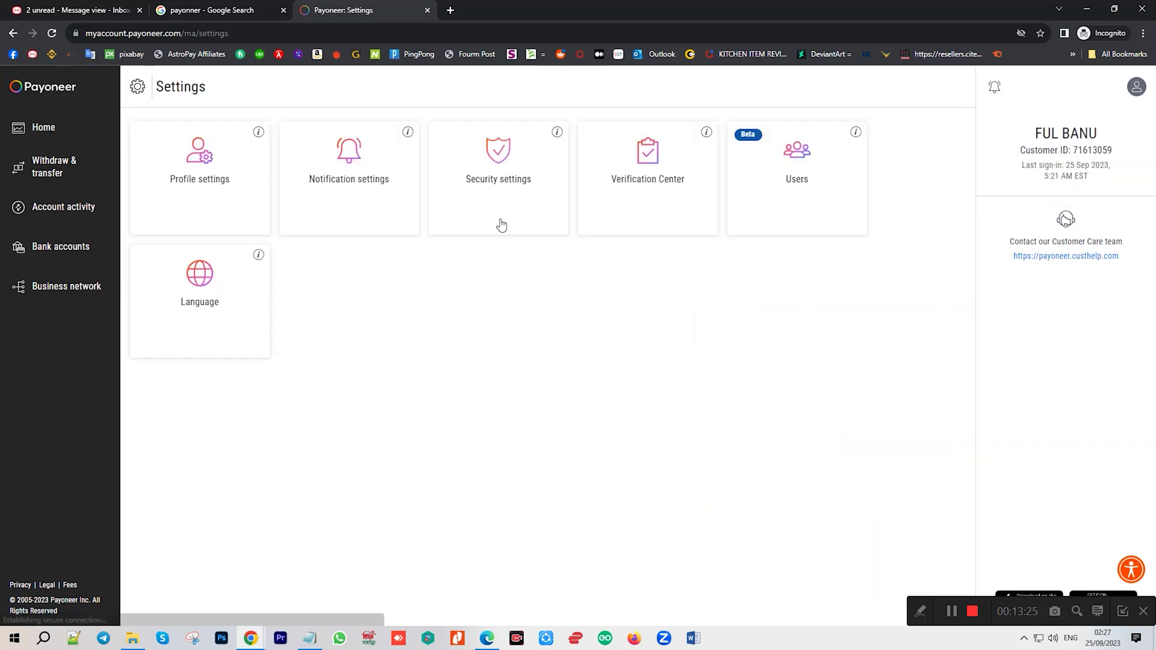
{"action": "left_click", "coordinate": [648, 182]}
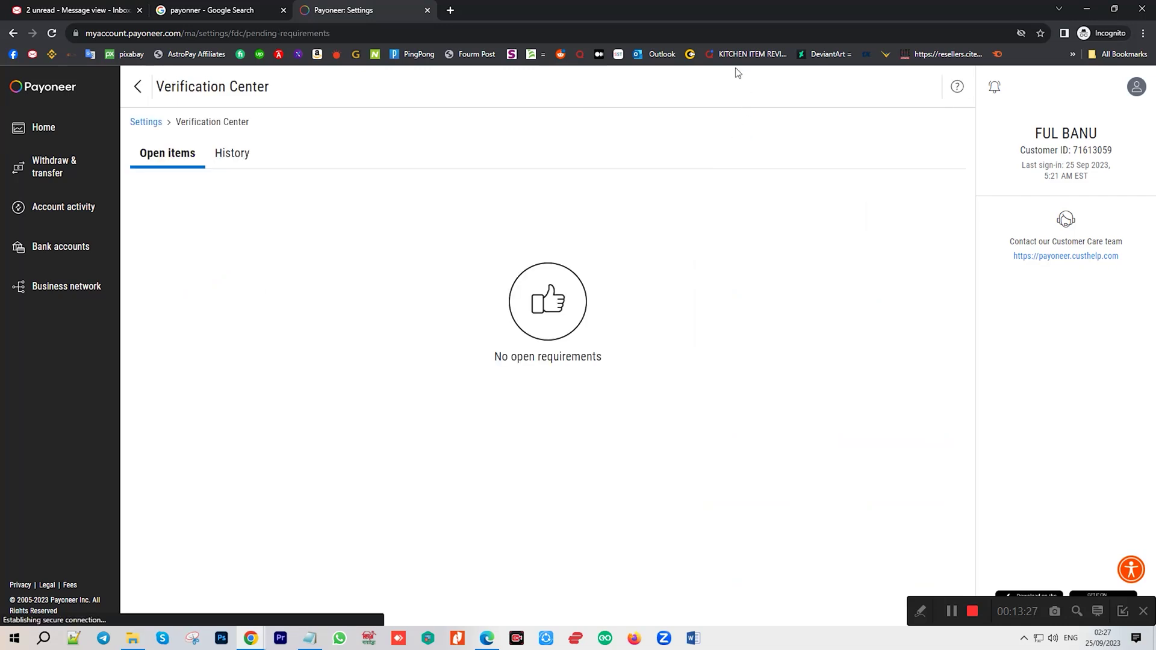
{"action": "left_click", "coordinate": [218, 153]}
{"action": "left_click_drag", "start_coordinate": [851, 279], "coordinate": [867, 229]}
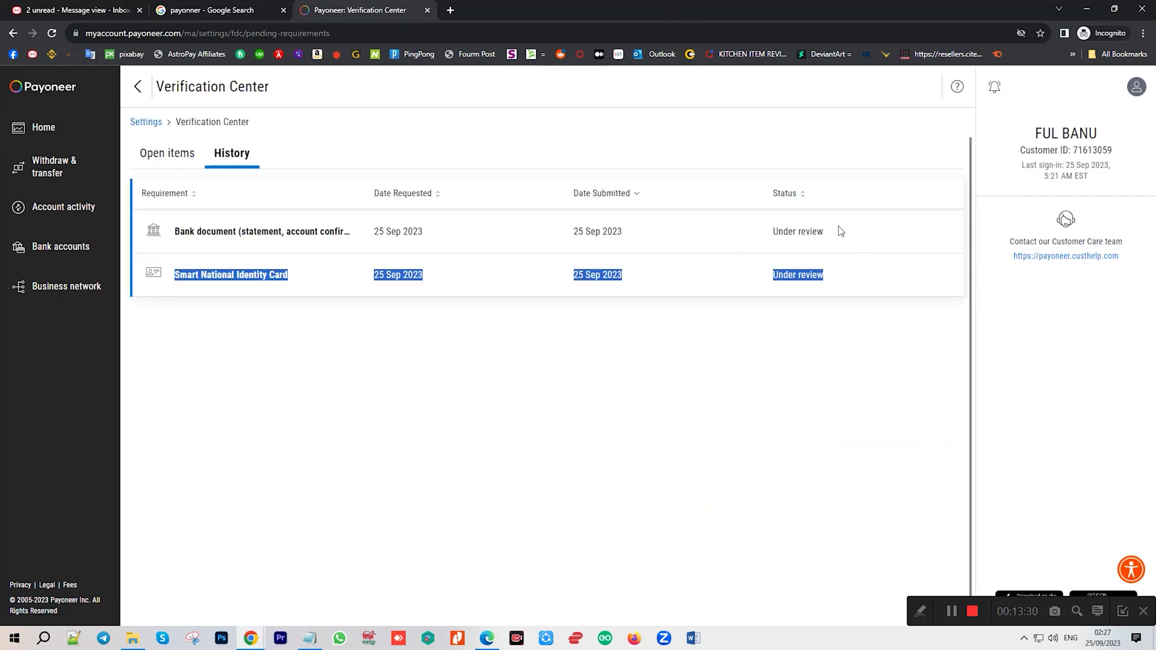
{"action": "left_click", "coordinate": [773, 238]}
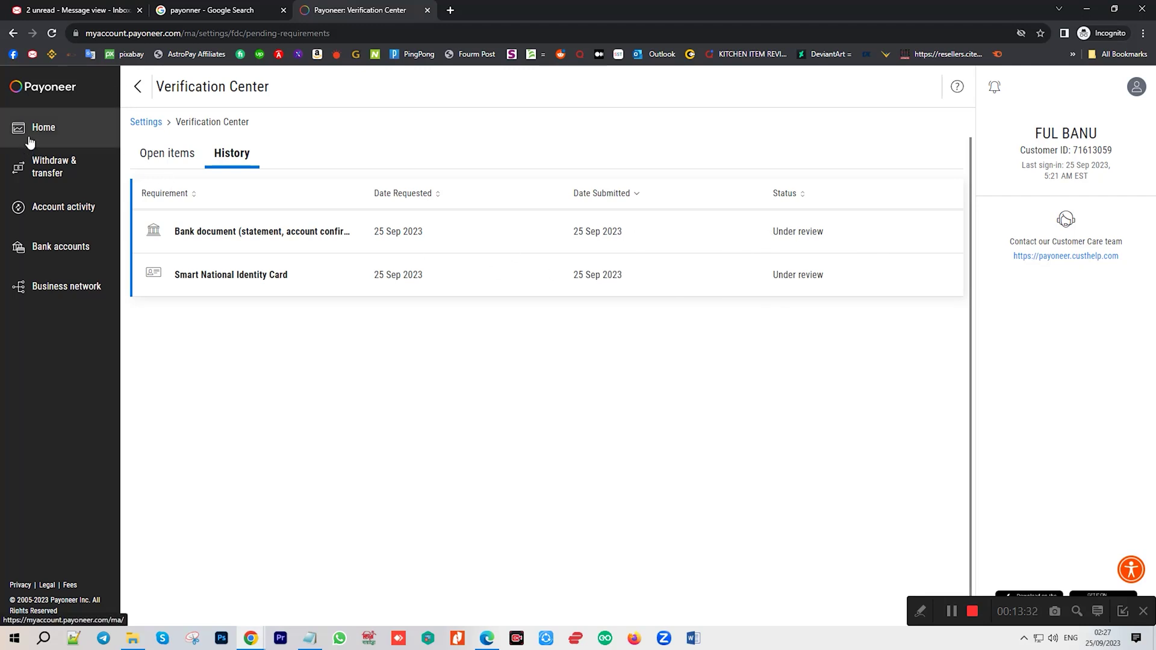
{"action": "left_click", "coordinate": [28, 139]}
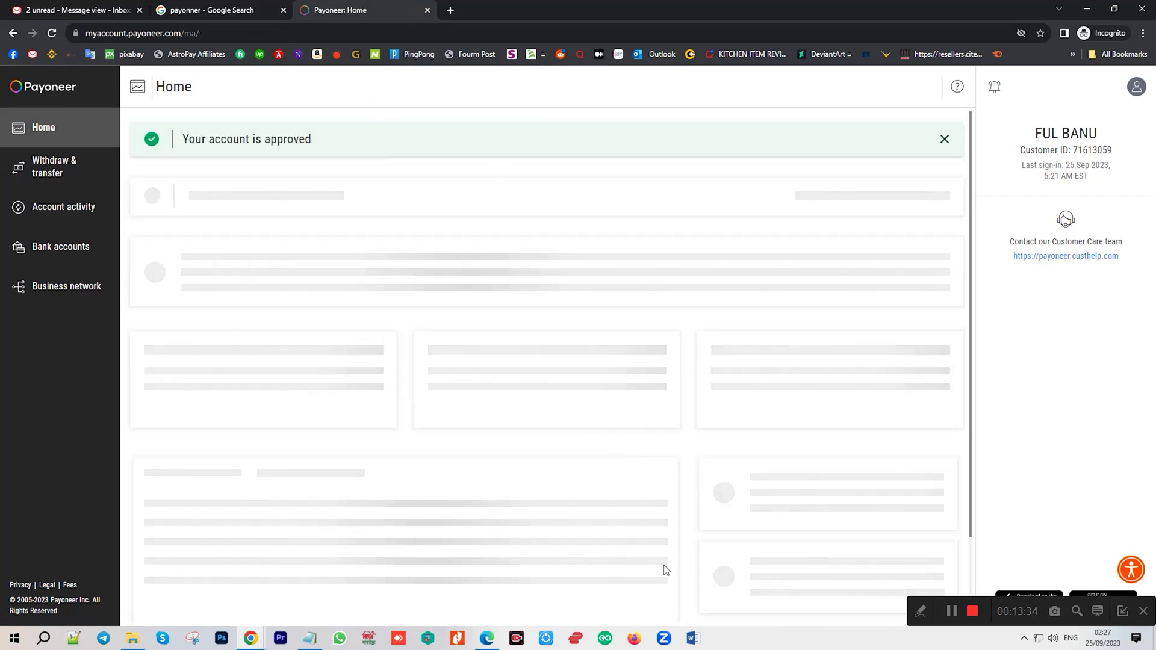
{"action": "scroll", "coordinate": [309, 368], "scroll_direction": "down", "scroll_amount": 1}
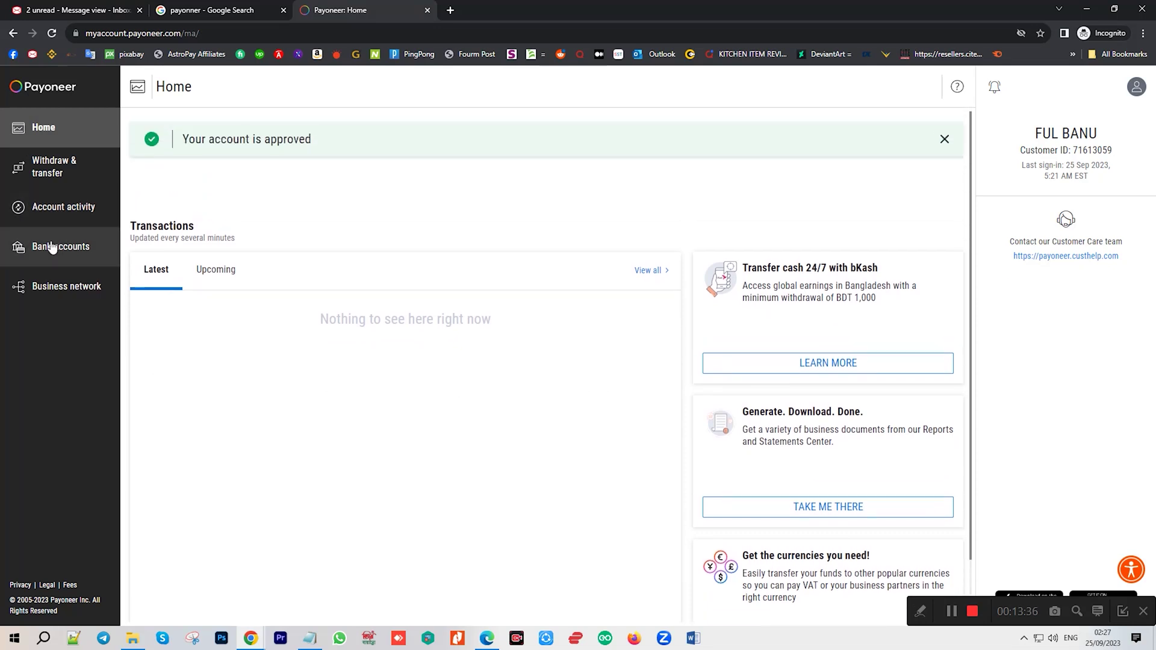
Open Bank accounts, view the ALARAFAH ISLAMI BANK LTD details and select its pending-review status message.
{"action": "left_click", "coordinate": [65, 250]}
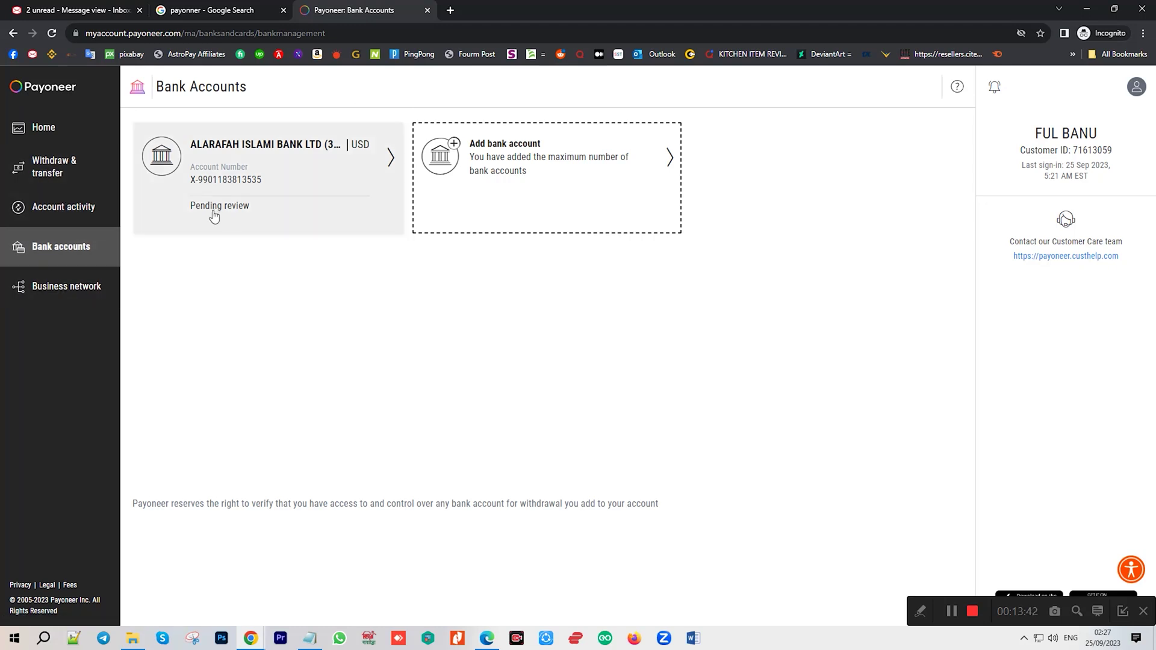
{"action": "left_click", "coordinate": [239, 173]}
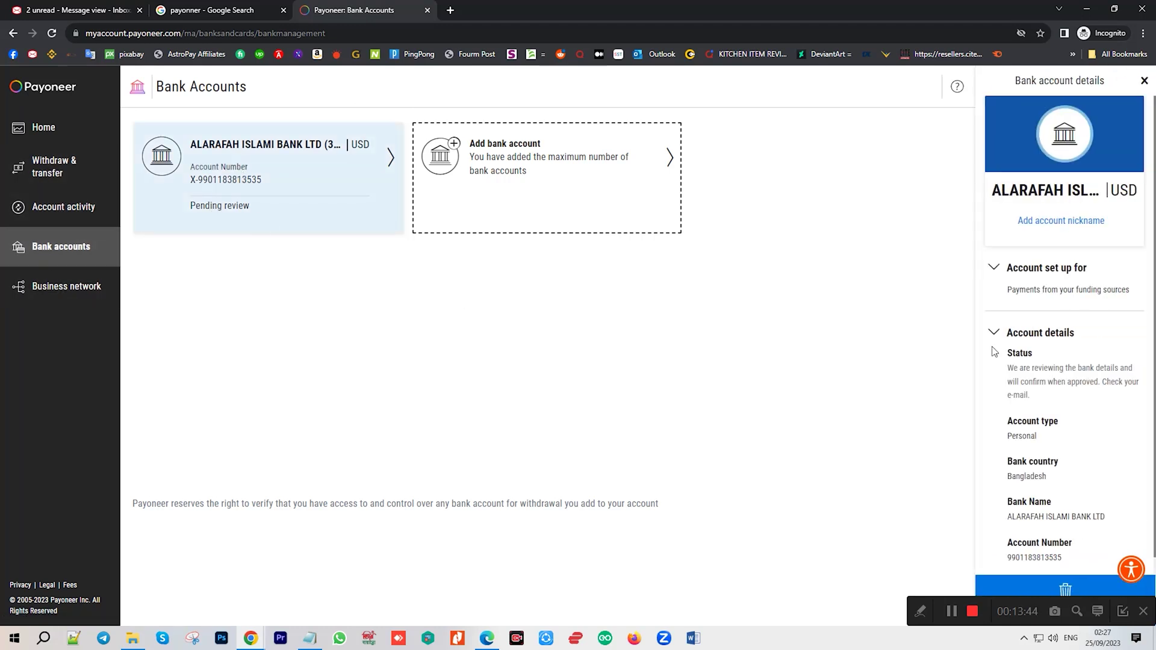
{"action": "scroll", "coordinate": [1056, 346], "scroll_direction": "down", "scroll_amount": 1}
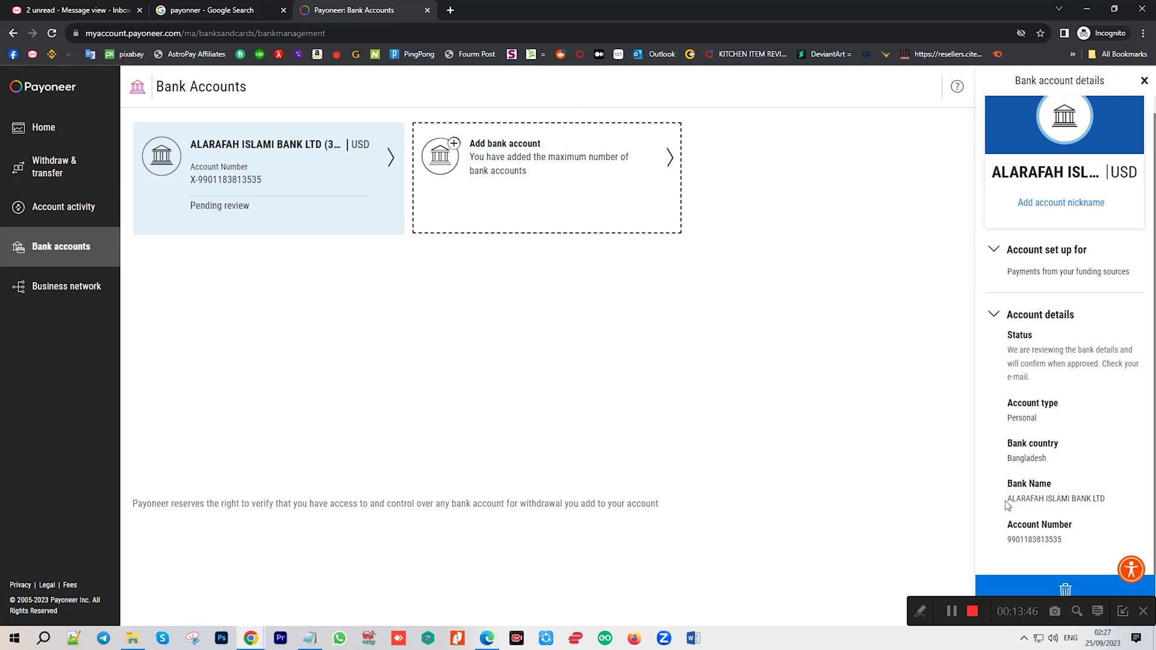
{"action": "left_click_drag", "start_coordinate": [1007, 498], "coordinate": [1106, 500]}
{"action": "scroll", "coordinate": [1105, 503], "scroll_direction": "up", "scroll_amount": 1}
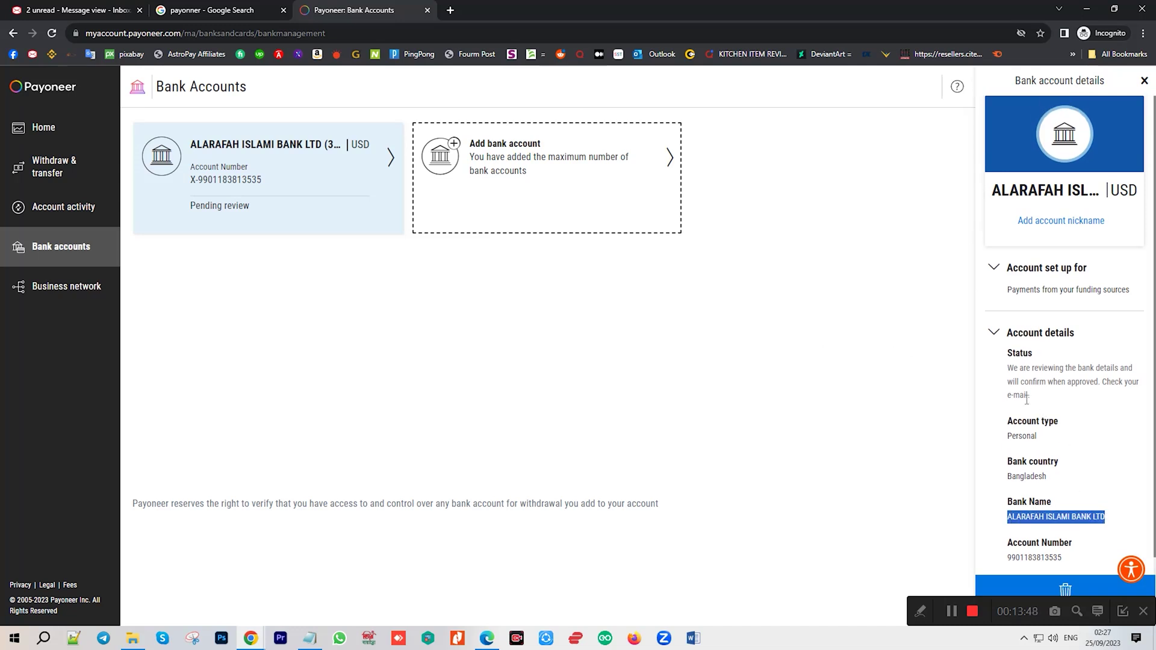
{"action": "left_click_drag", "start_coordinate": [1021, 384], "coordinate": [1076, 400]}
{"action": "left_click", "coordinate": [1046, 401]}
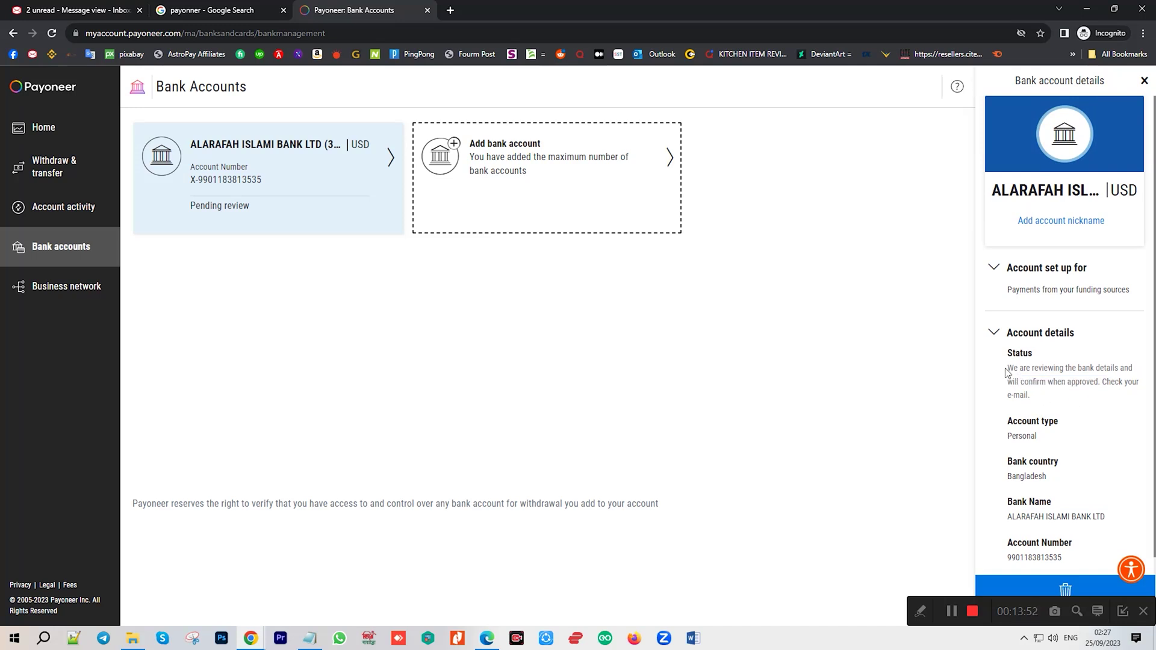
{"action": "left_click_drag", "start_coordinate": [1006, 373], "coordinate": [1075, 402]}
{"action": "left_click", "coordinate": [760, 381]}
Visit Account activity and Convert currencies, return Home, then open Business network's Companies you work with.
{"action": "left_click", "coordinate": [63, 206]}
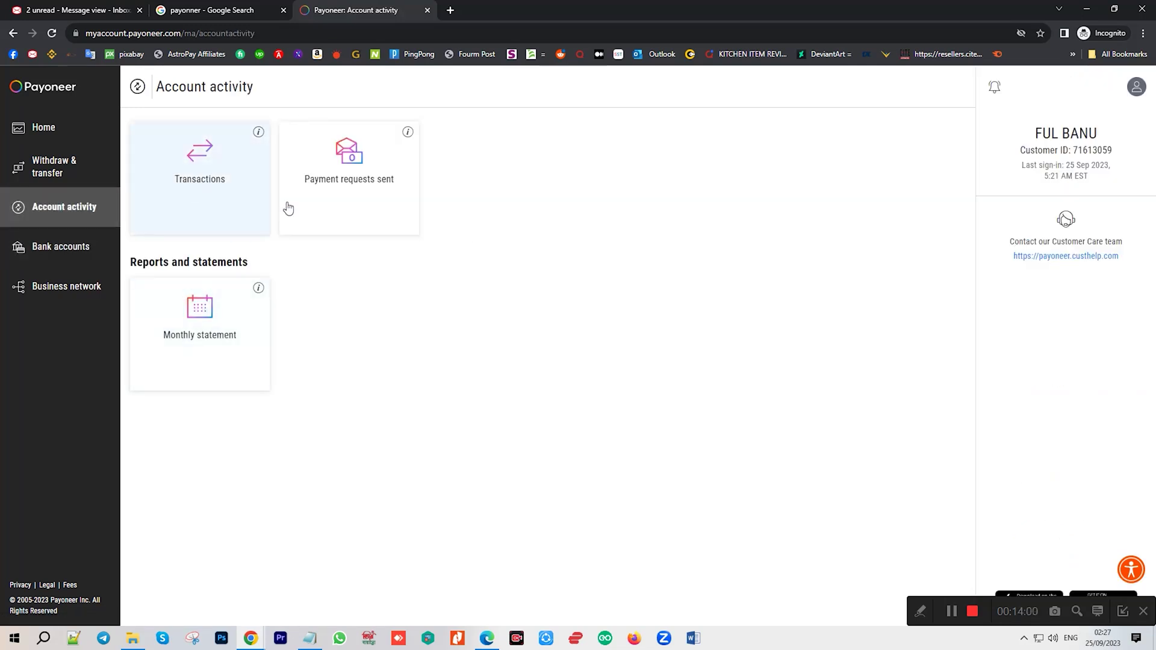
{"action": "left_click", "coordinate": [27, 174]}
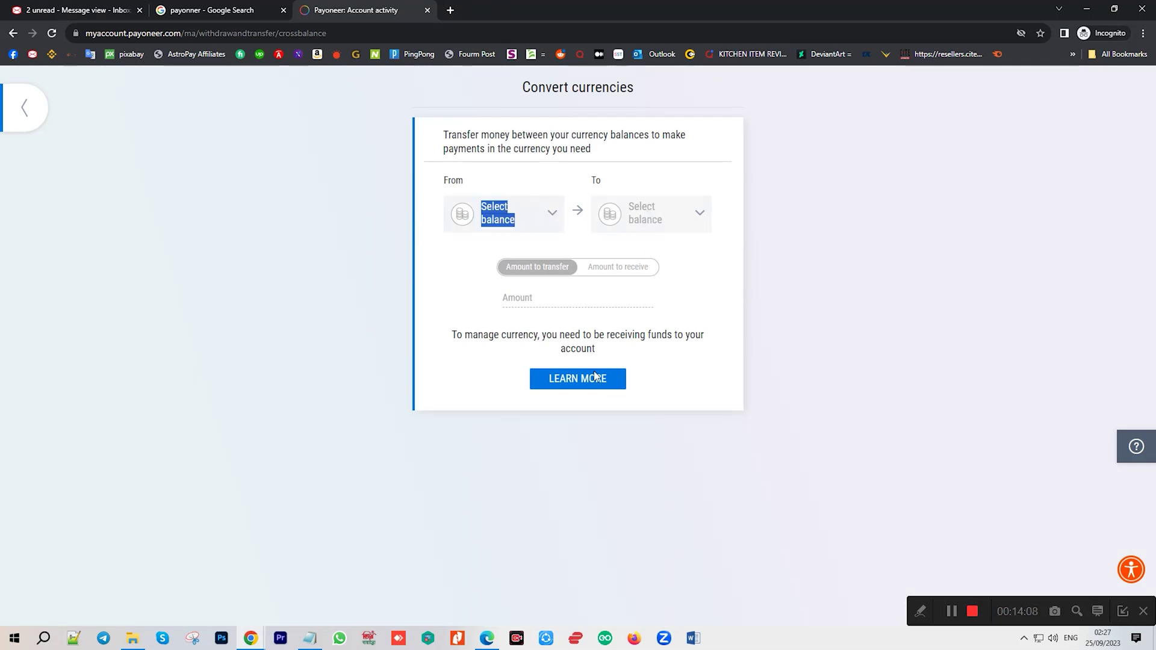
{"action": "left_click", "coordinate": [24, 106]}
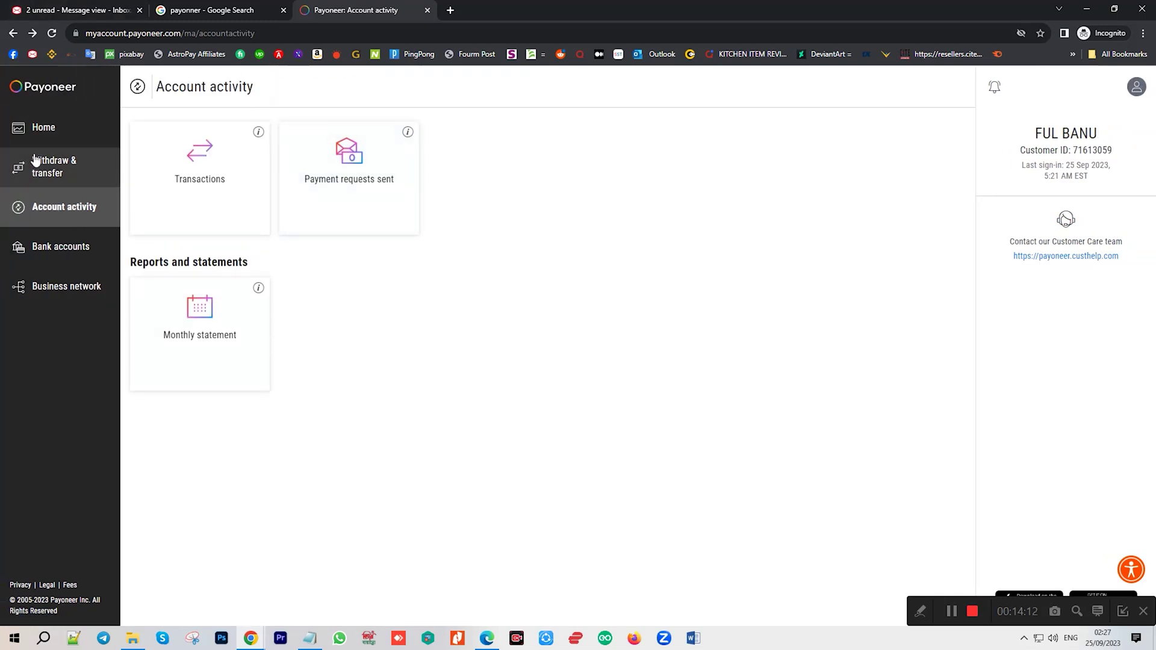
{"action": "left_click", "coordinate": [43, 127]}
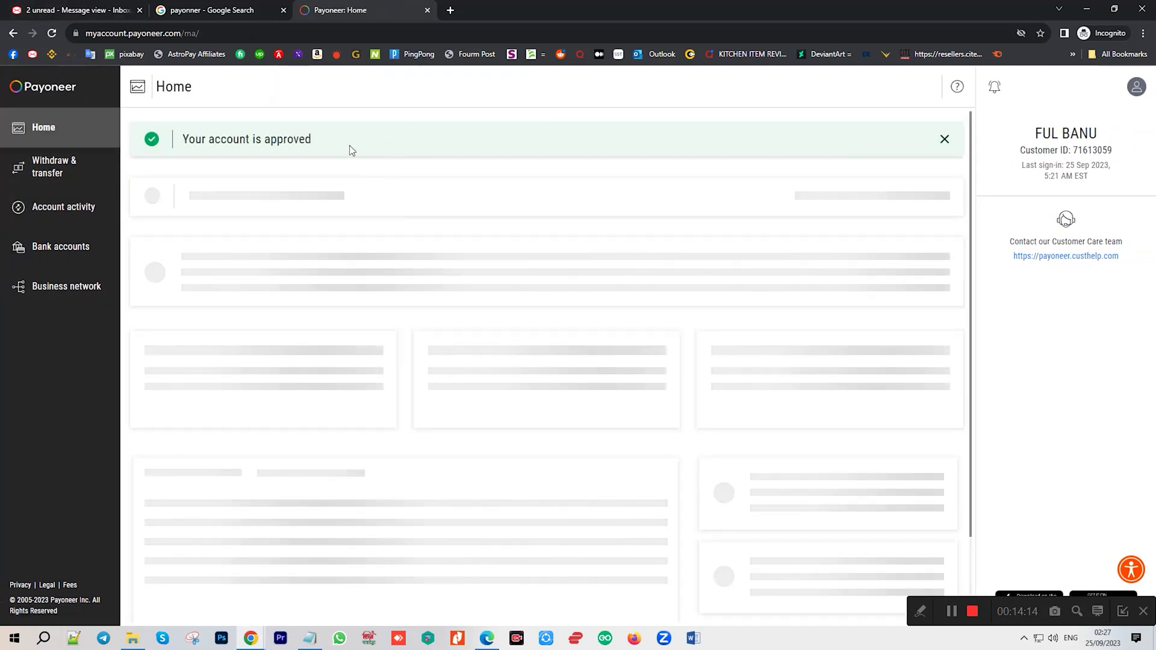
{"action": "left_click_drag", "start_coordinate": [175, 140], "coordinate": [575, 145]}
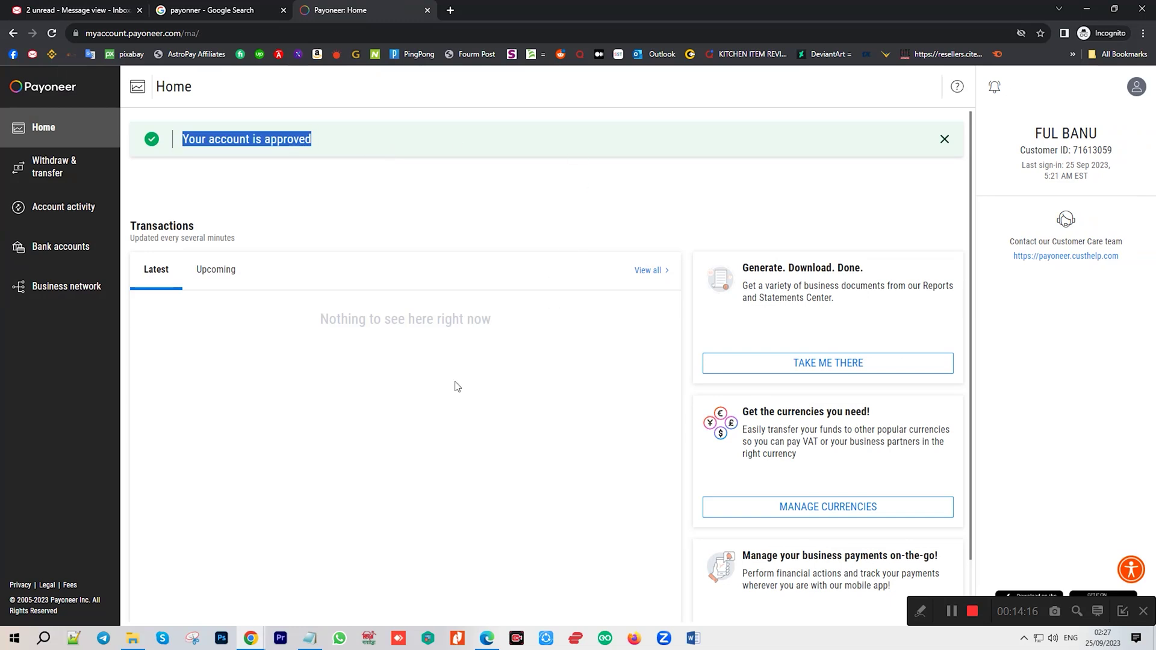
{"action": "left_click", "coordinate": [66, 286]}
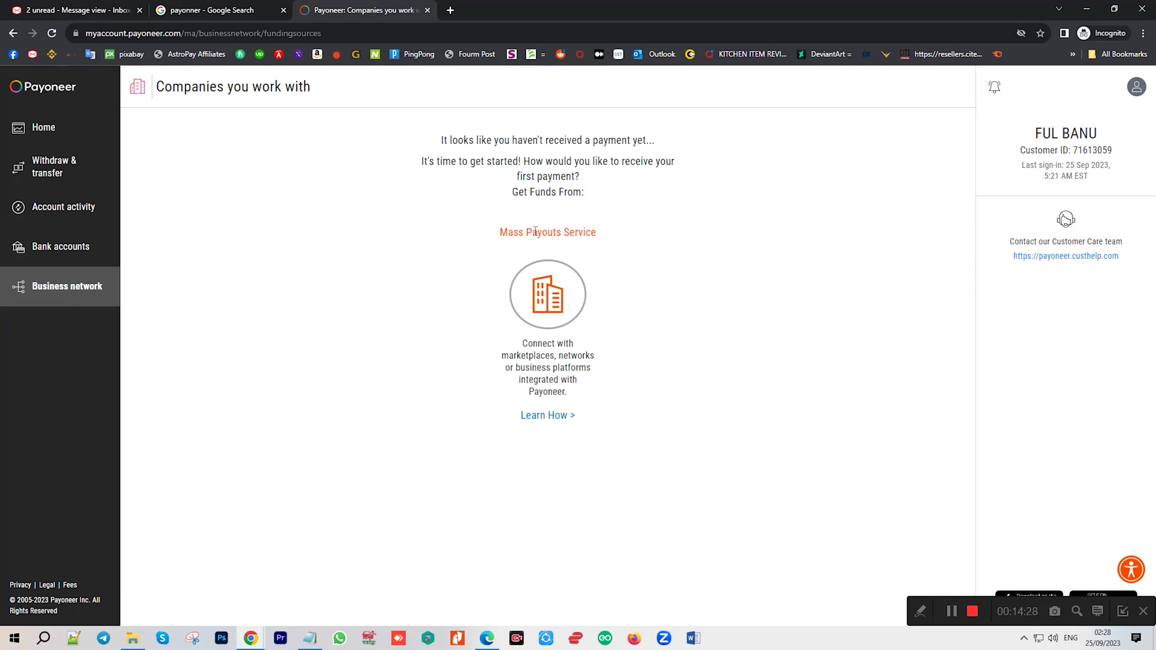
Return the inbox.eu verification-code email to the Inbox list, then go back to the Payoneer tab.
{"action": "left_click", "coordinate": [37, 132]}
{"action": "left_click", "coordinate": [54, 5]}
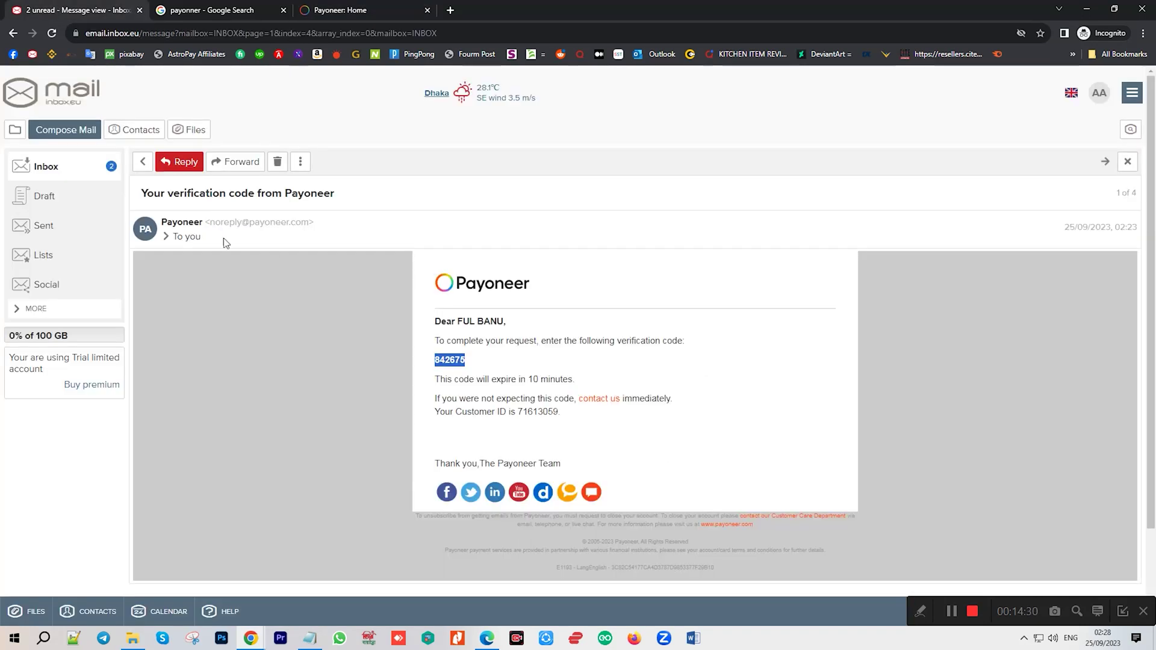
{"action": "left_click", "coordinate": [62, 163]}
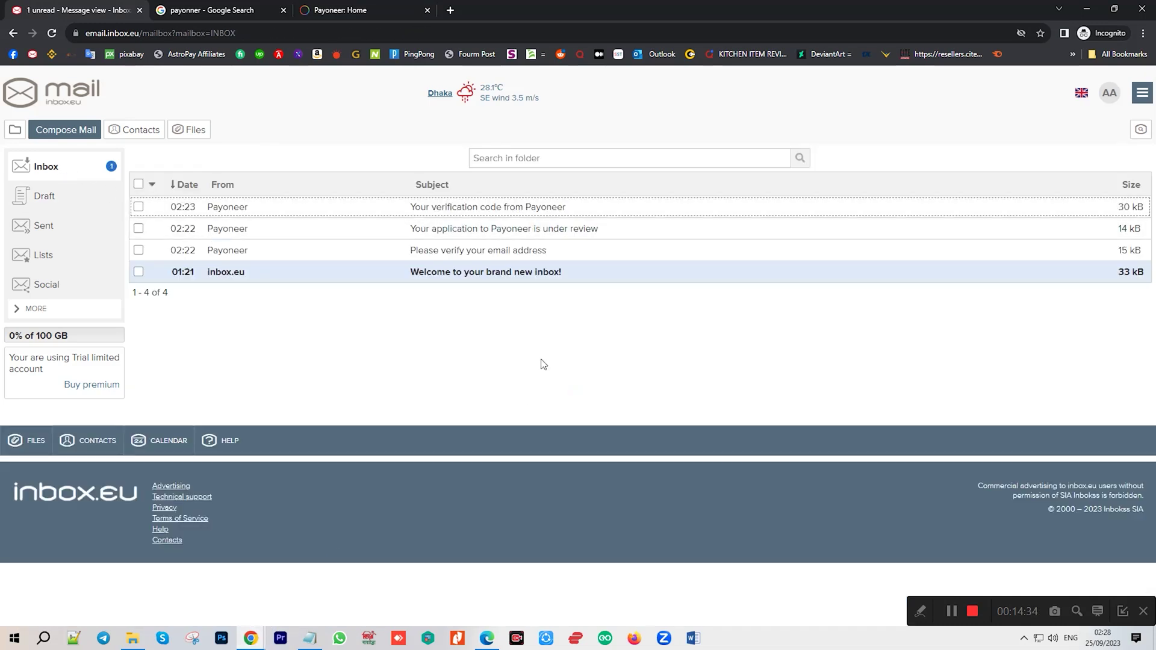
{"action": "left_click", "coordinate": [218, 7]}
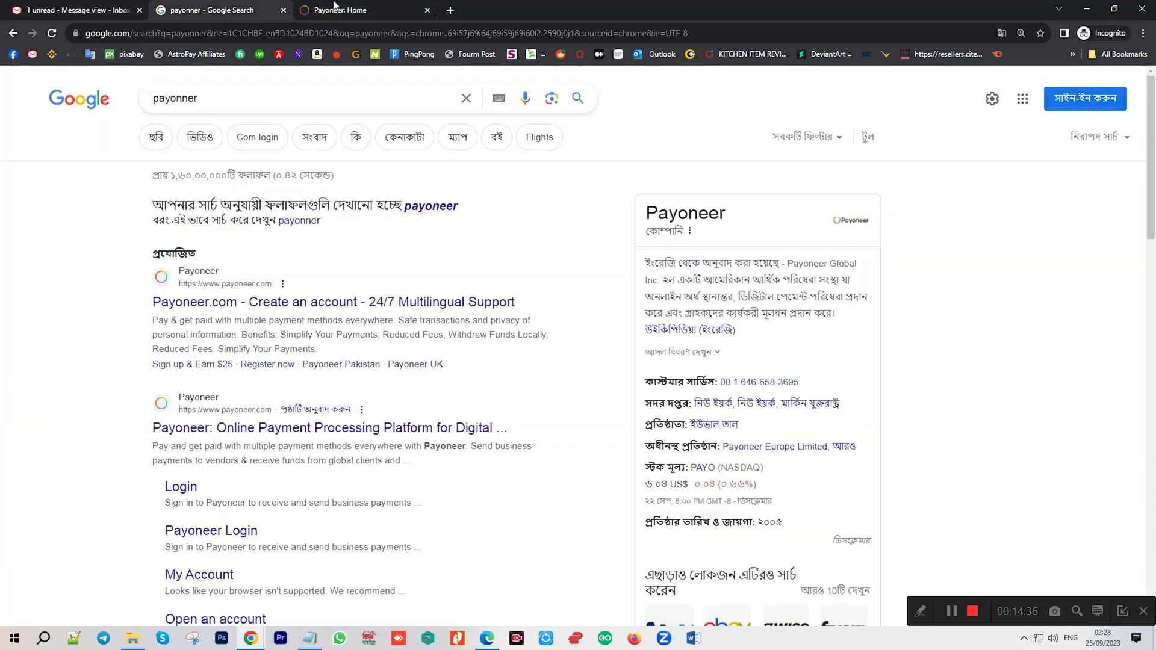
{"action": "left_click", "coordinate": [378, 9]}
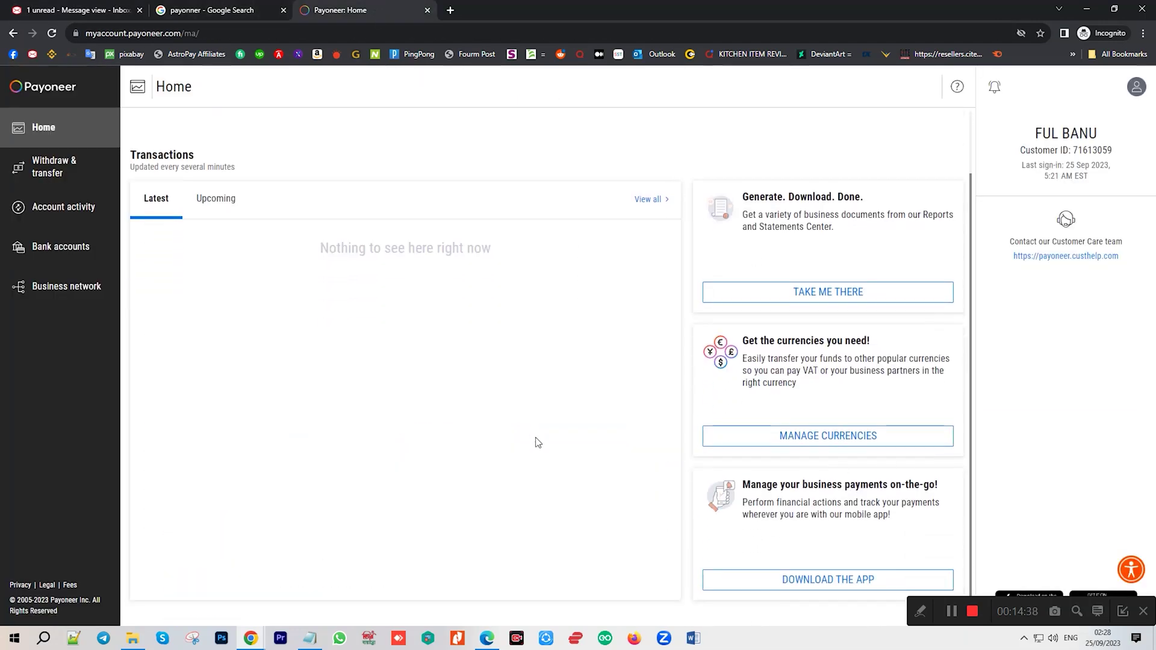
Open Settings > Verification Center > History and select the identity card and bank document rows.
{"action": "left_click", "coordinate": [1138, 88]}
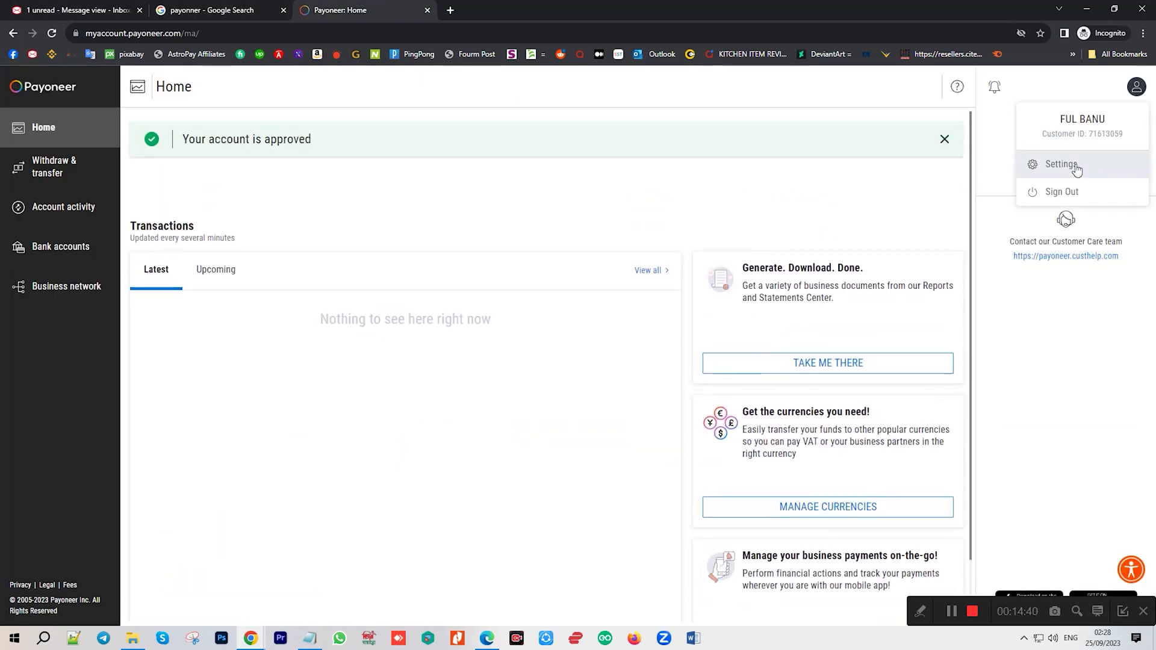
{"action": "left_click", "coordinate": [1077, 168]}
{"action": "left_click", "coordinate": [665, 198]}
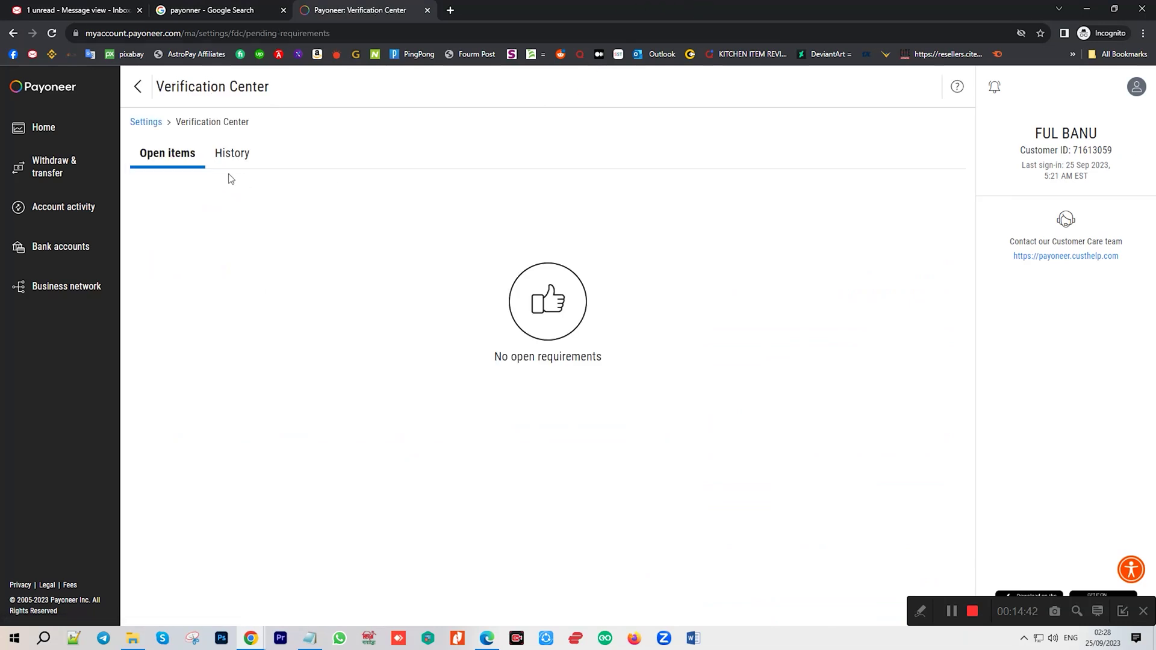
{"action": "left_click", "coordinate": [222, 152]}
{"action": "left_click_drag", "start_coordinate": [832, 283], "coordinate": [219, 274]}
{"action": "left_click_drag", "start_coordinate": [172, 231], "coordinate": [731, 254]}
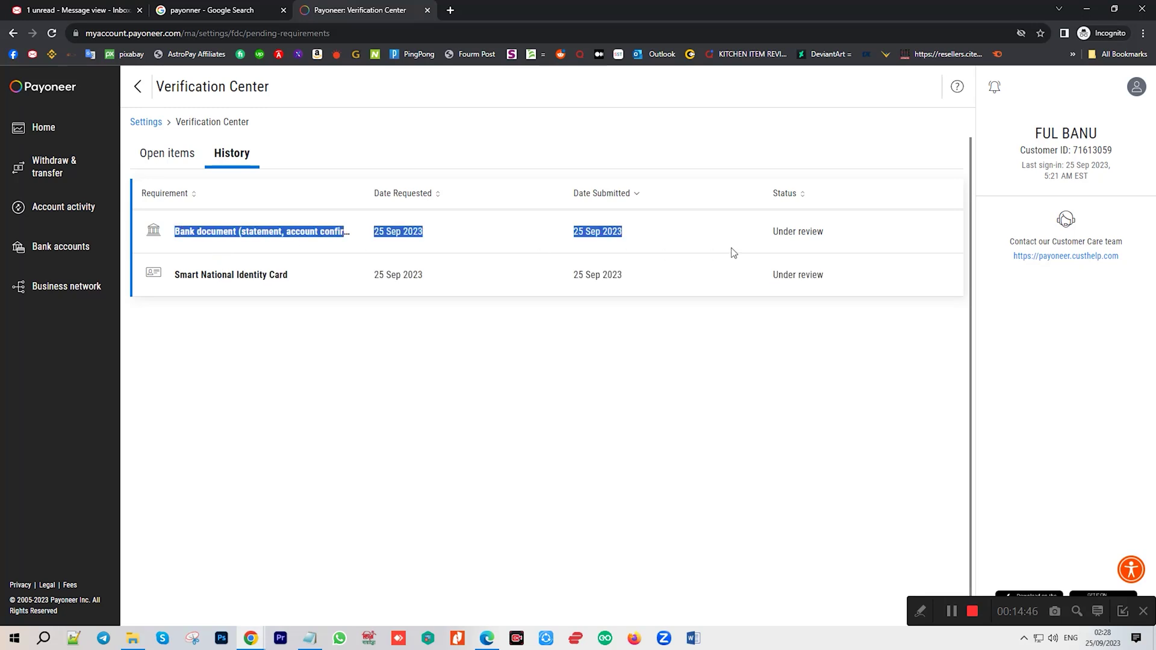
Glance at the inbox tab, reselect the Smart National Identity Card row, then return Home.
{"action": "left_click", "coordinate": [89, 9]}
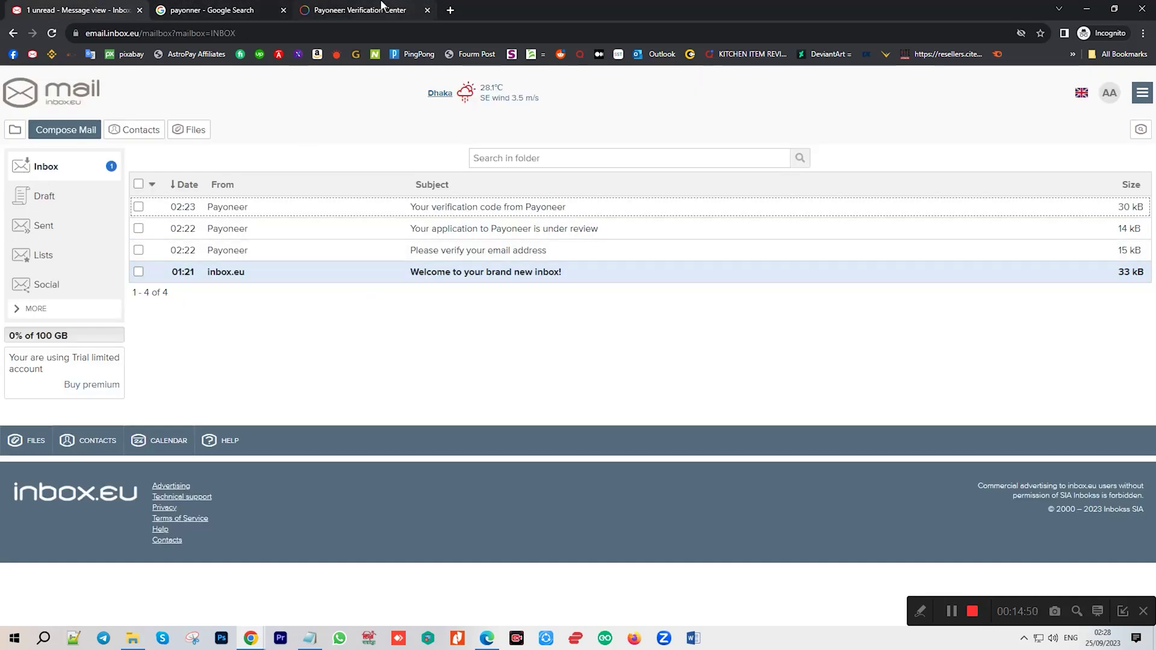
{"action": "left_click", "coordinate": [381, 7]}
{"action": "left_click", "coordinate": [775, 278]}
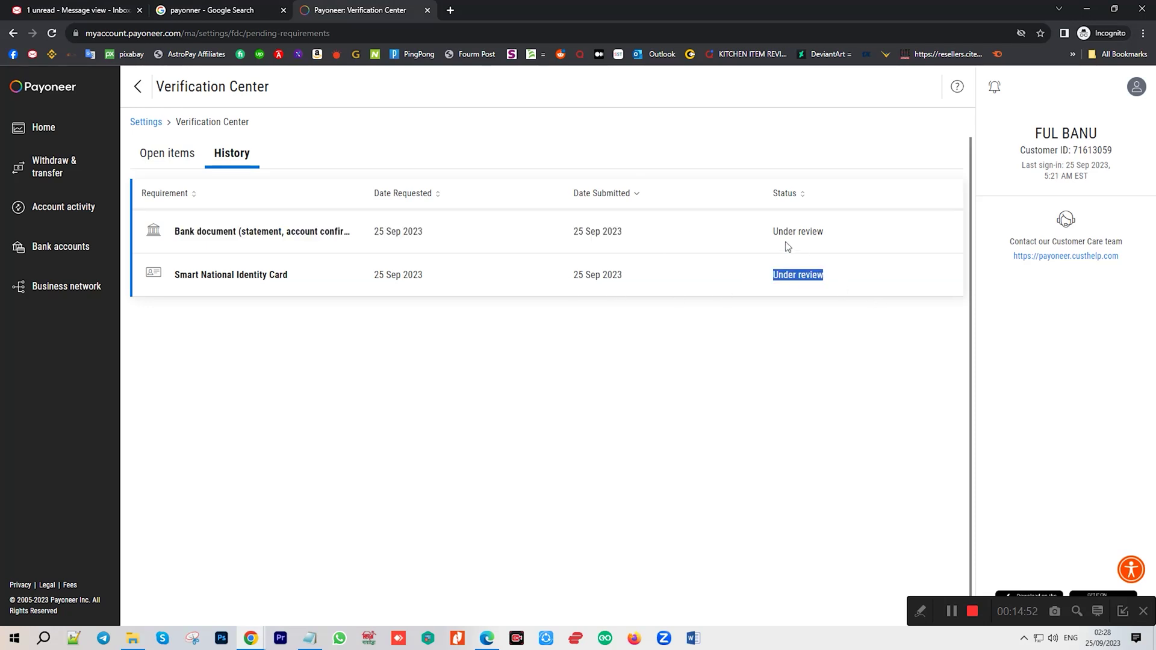
{"action": "left_click_drag", "start_coordinate": [837, 299], "coordinate": [594, 223]}
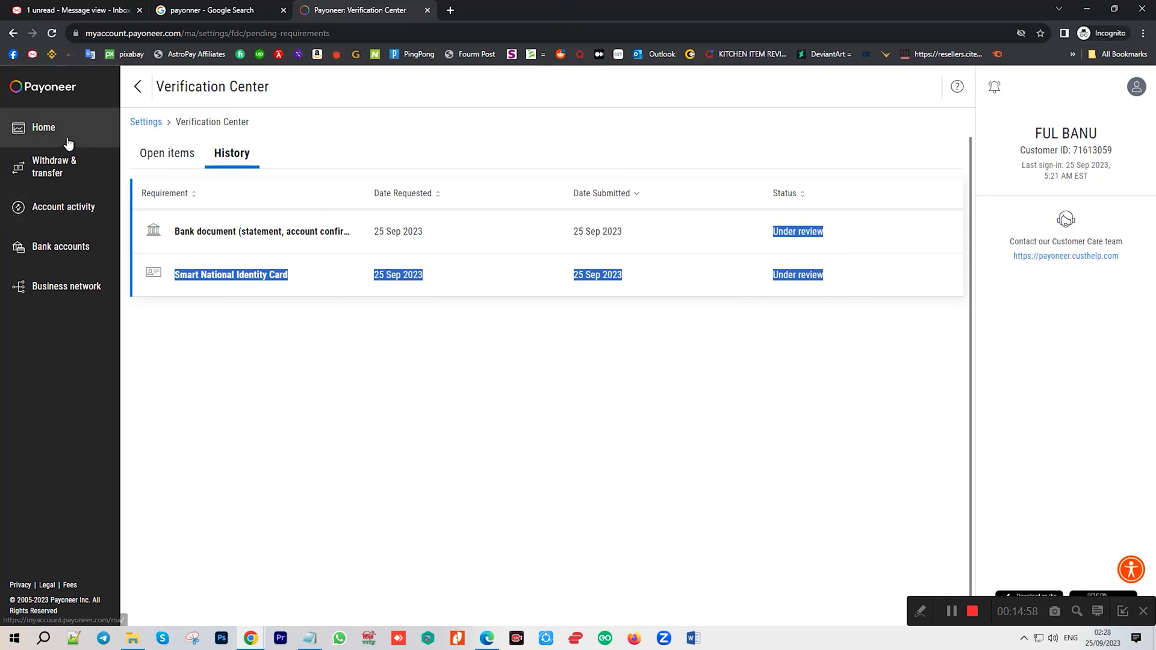
{"action": "left_click", "coordinate": [33, 141]}
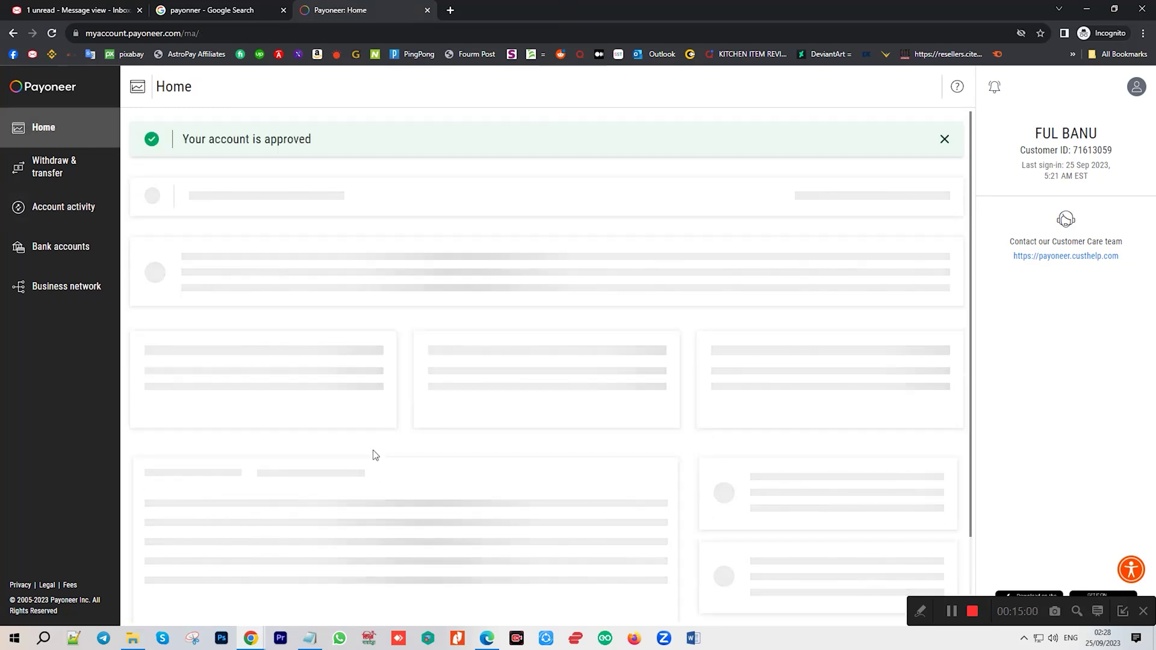
Bring the SMSPVA browser window forward and switch to the Hidden Genius YouTube tab.
{"action": "mouse_move", "coordinate": [251, 638]}
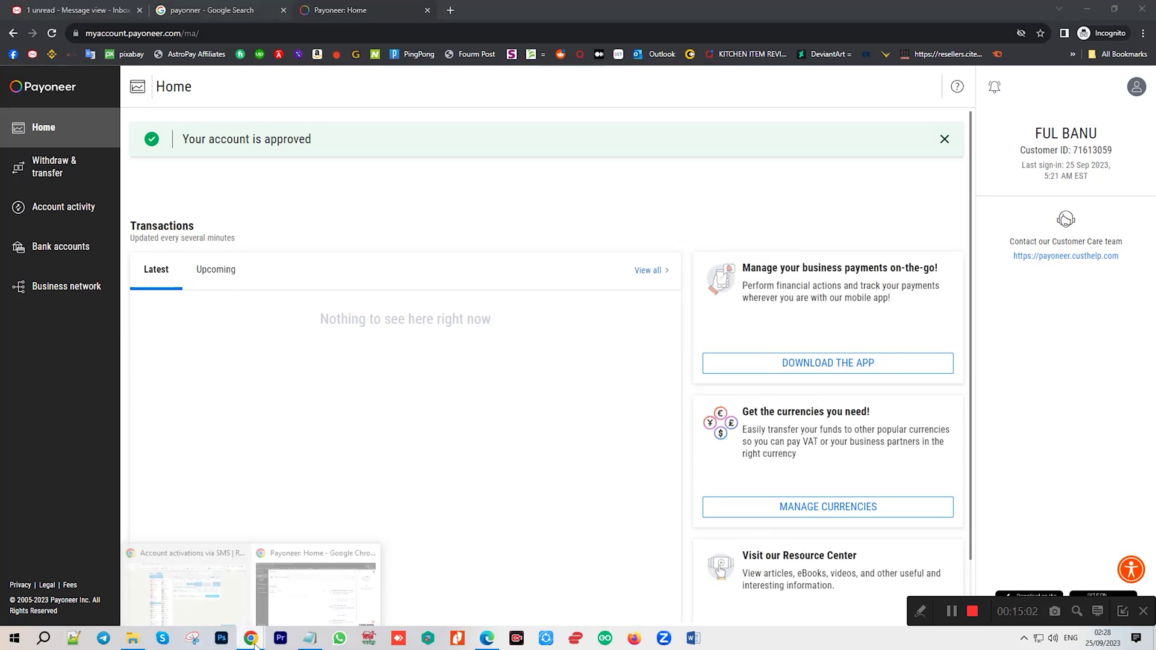
{"action": "left_click", "coordinate": [196, 591]}
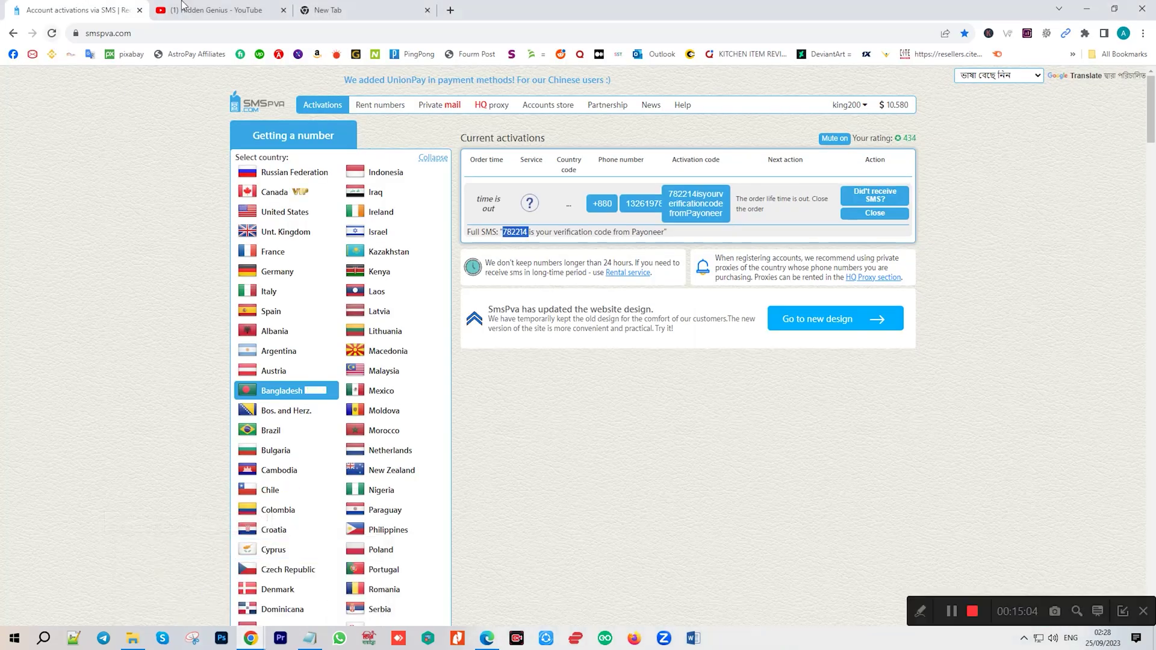
{"action": "left_click", "coordinate": [217, 10]}
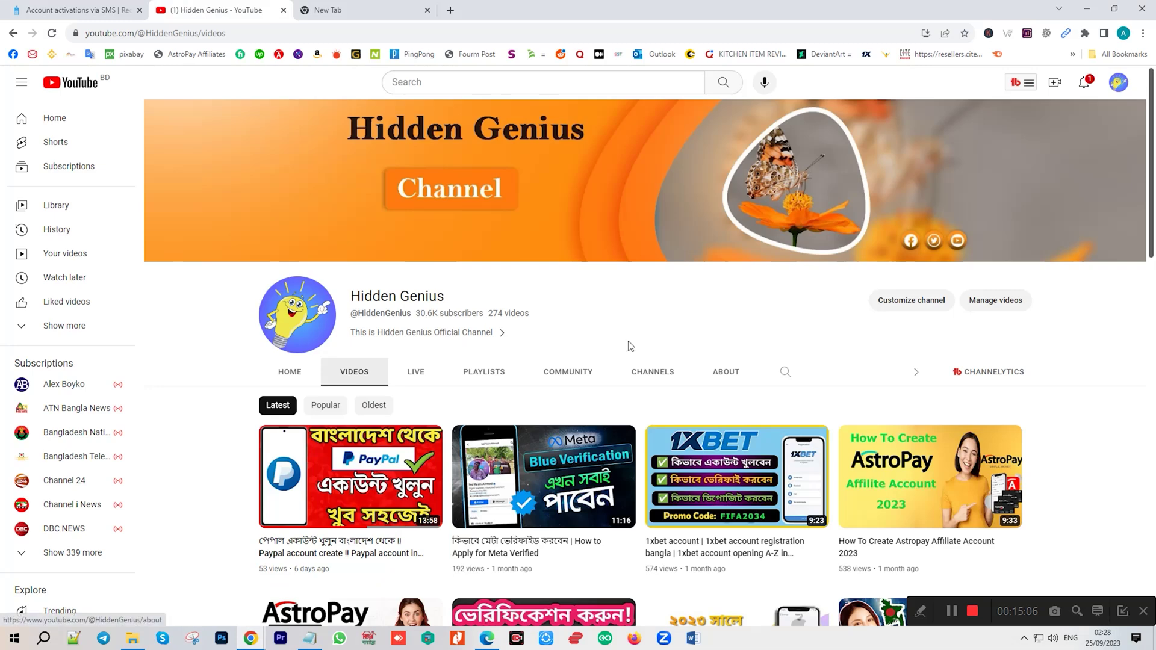